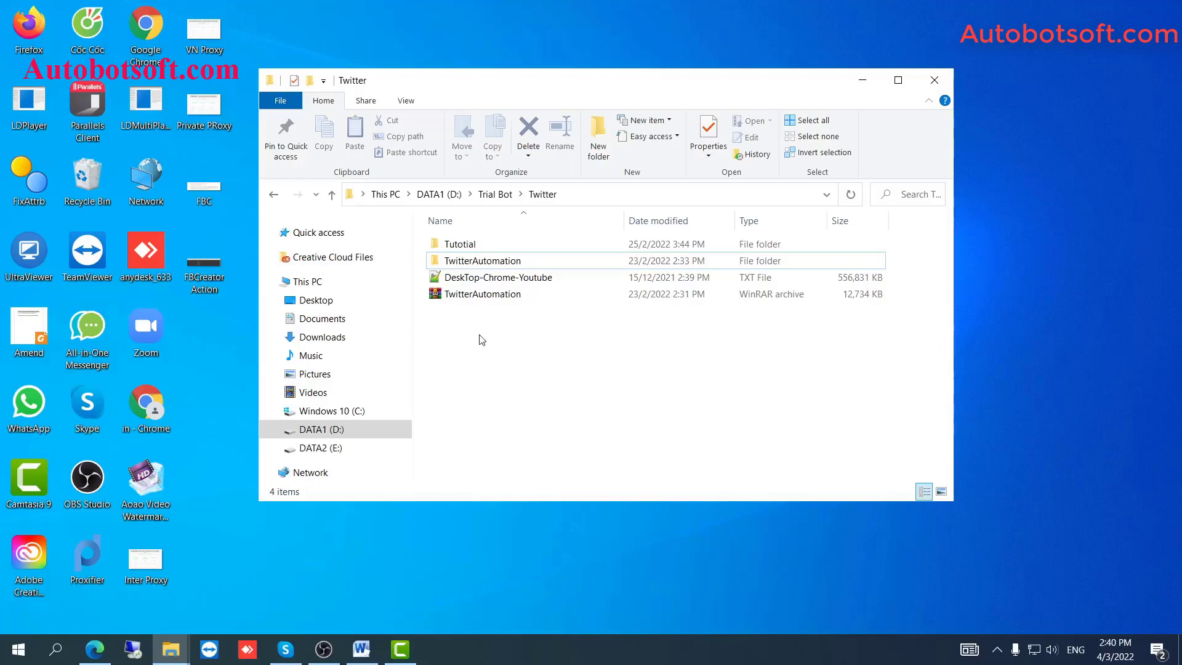
- Open the extracted TwitterAutomation folder and scroll through its program files
right_click(463, 300)
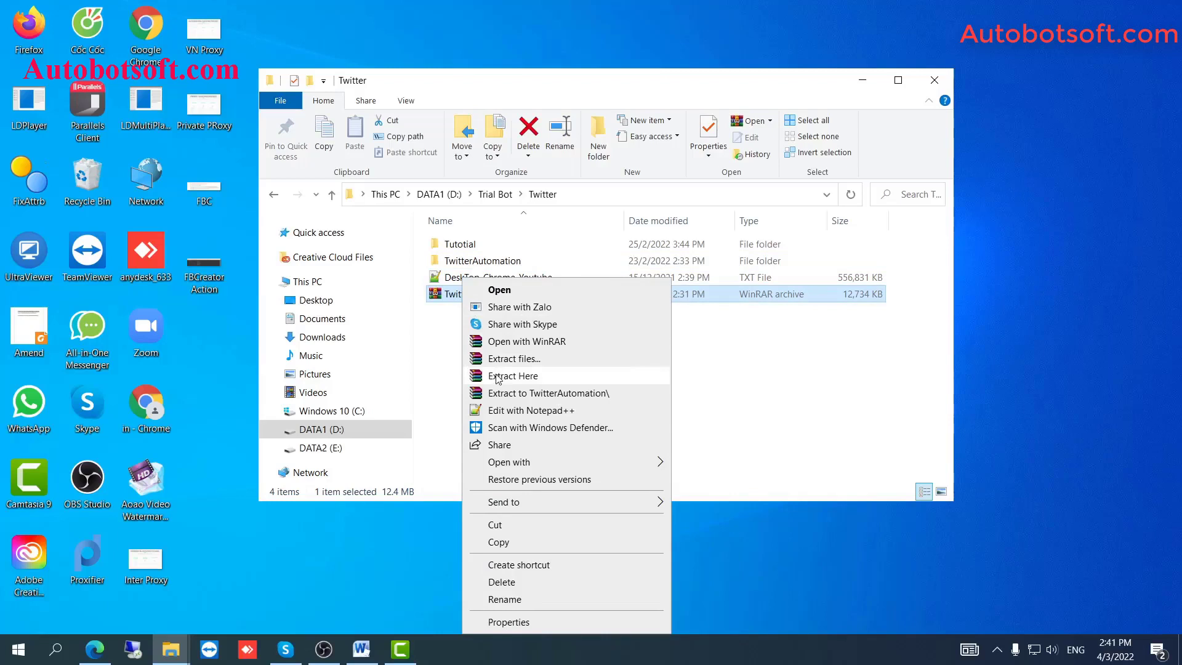
left_click(477, 262)
double_click(477, 262)
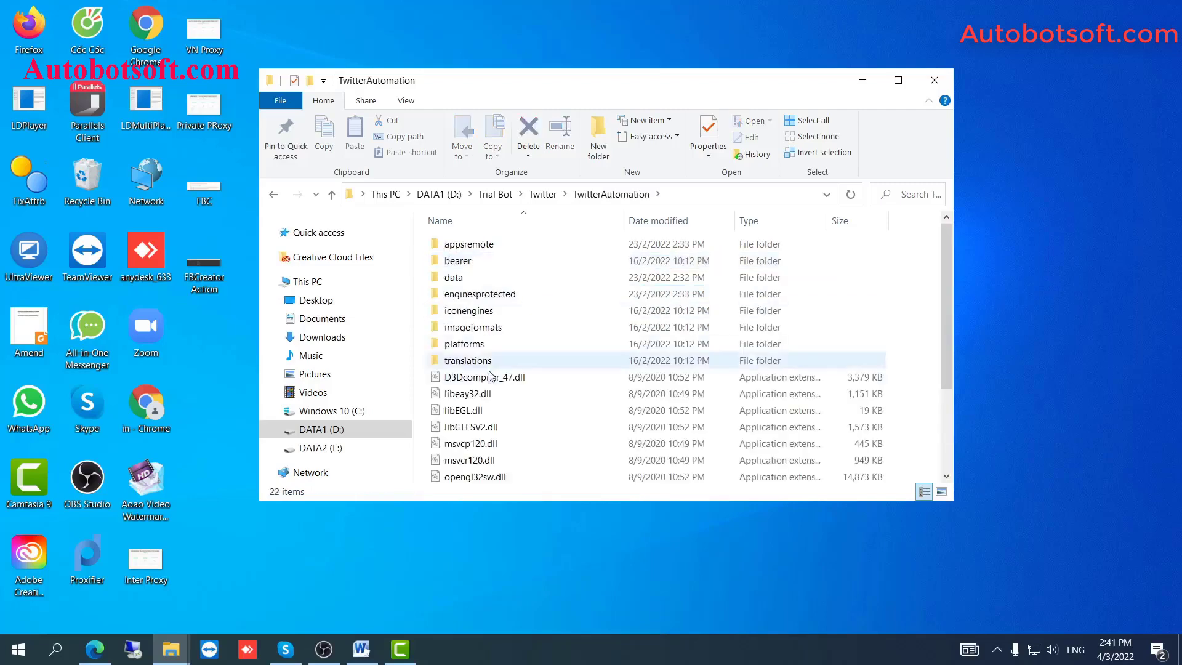
scroll(480, 431, "down", 3)
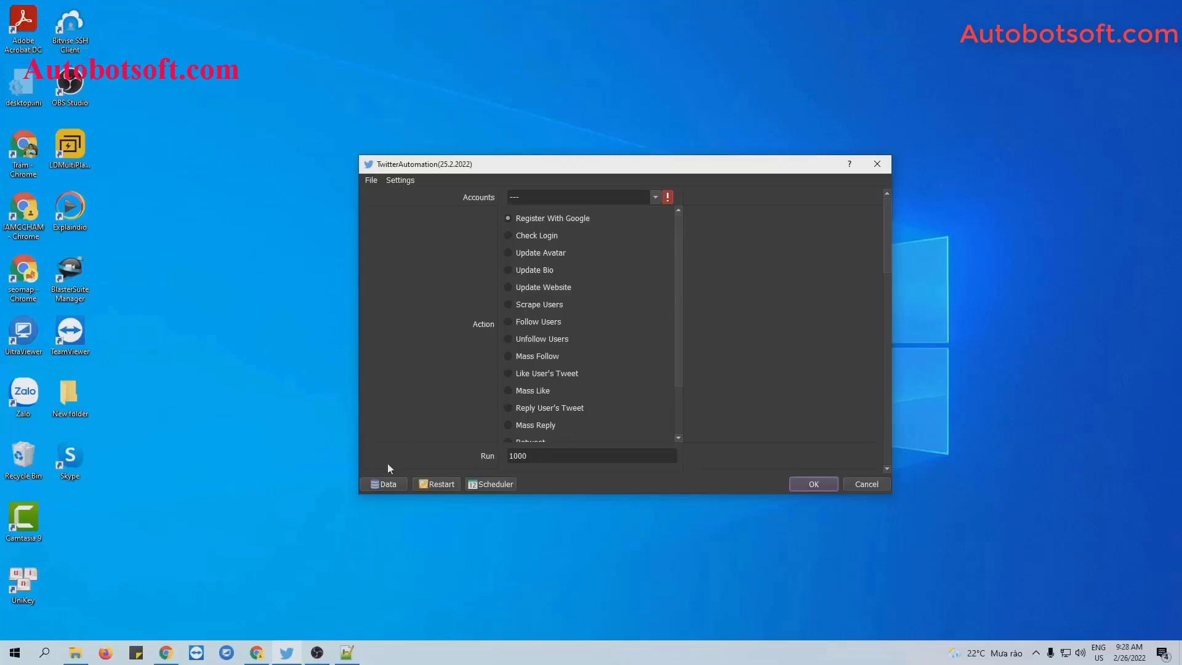
- Launch the Database Manager from the Data button at the window's bottom left
left_click(382, 484)
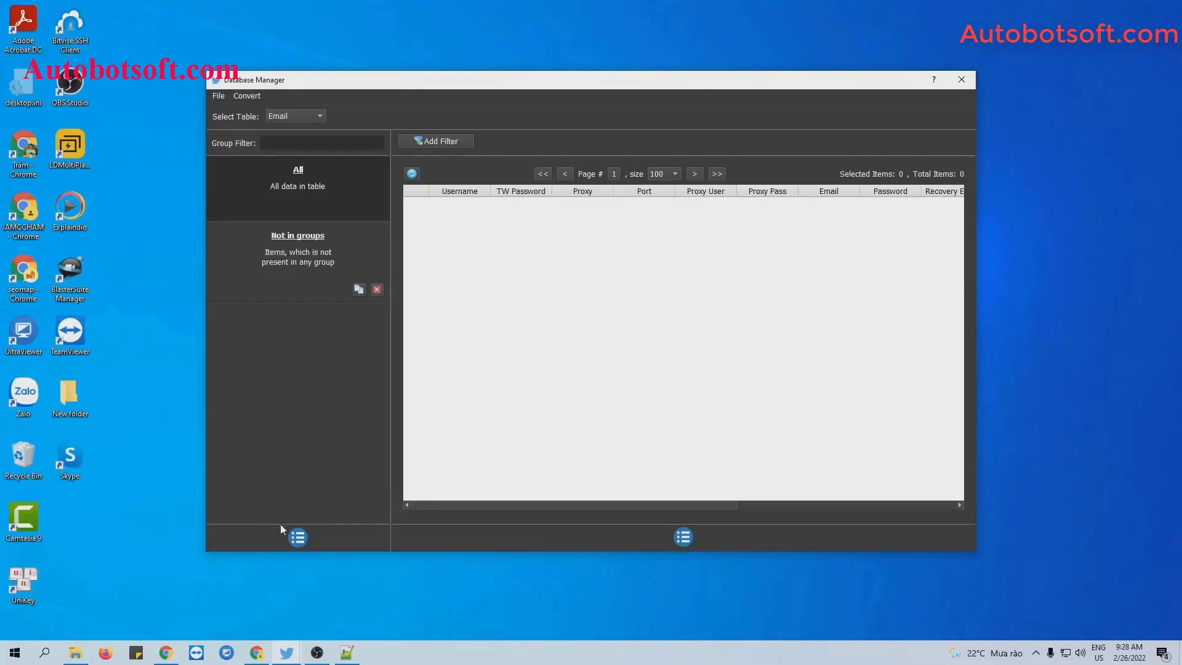
- Add a group named 'Tutorial' and select it in the group list
left_click(295, 541)
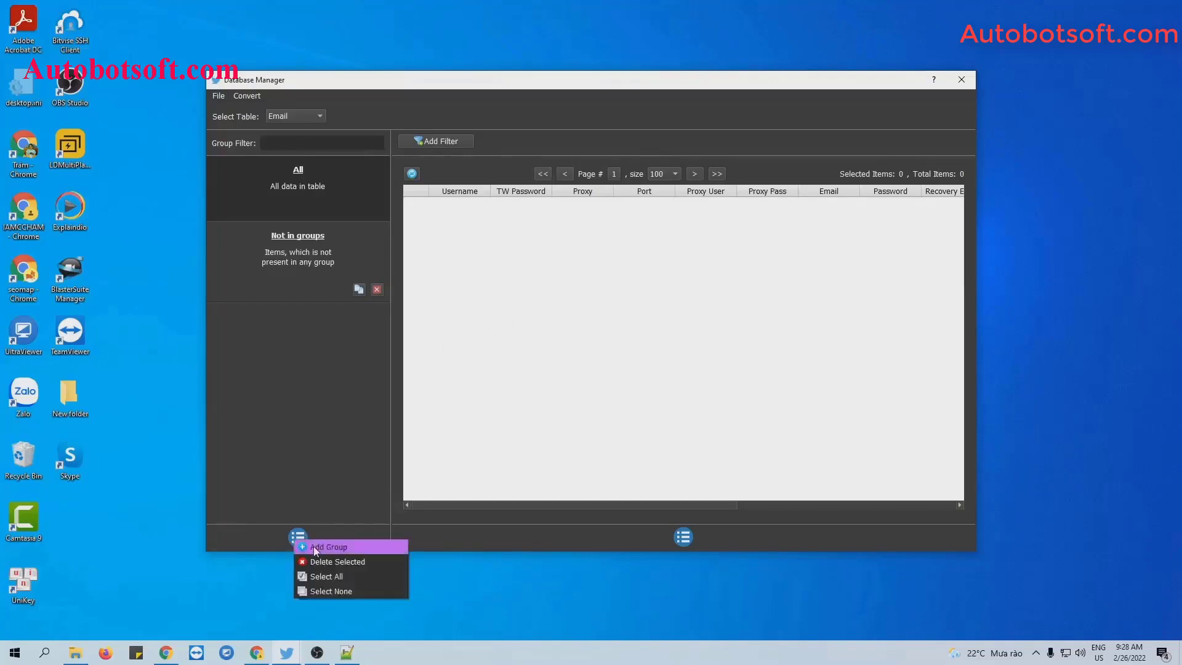
left_click(313, 546)
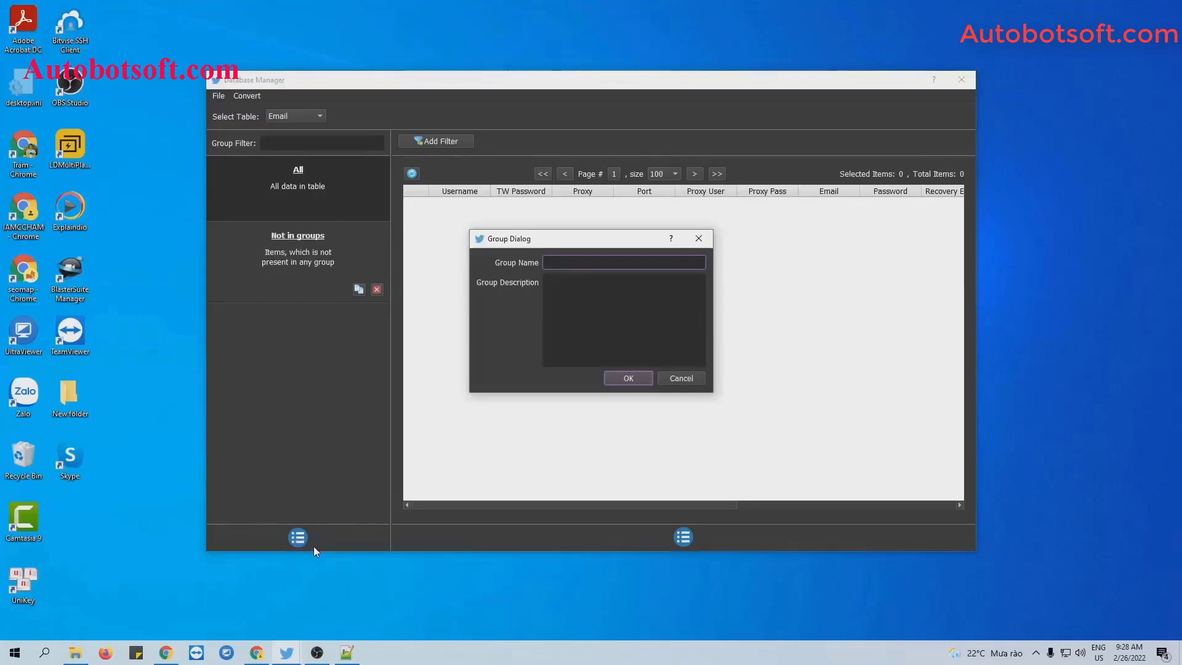
type("Tutorial")
left_click(612, 376)
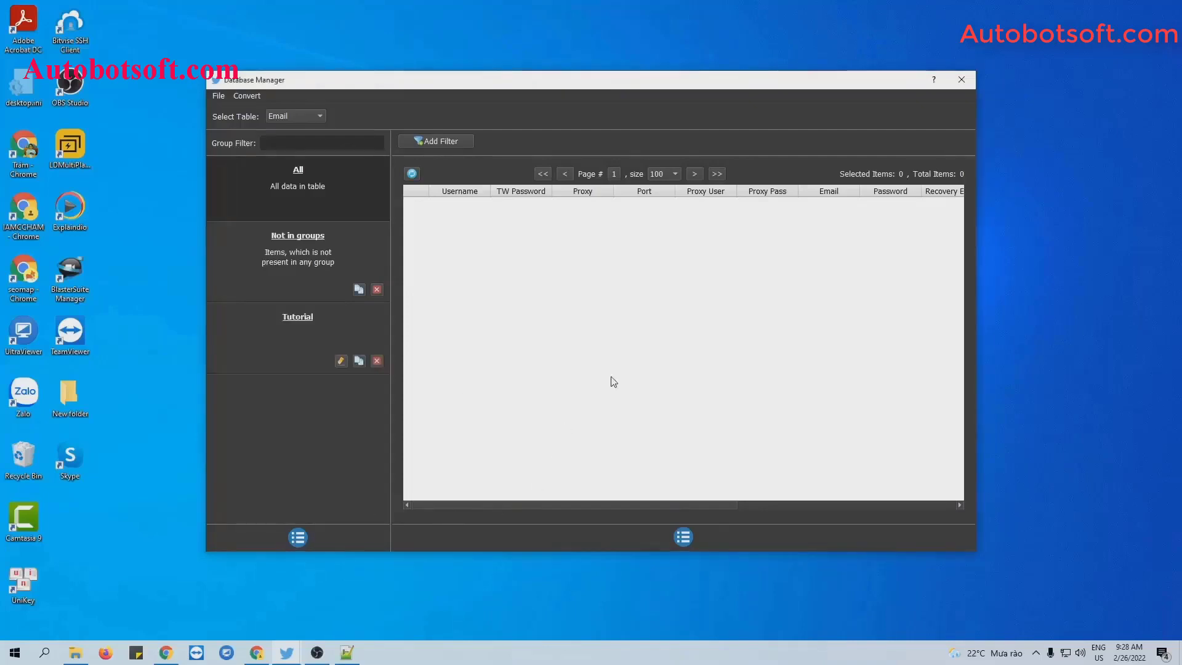
left_click(314, 319)
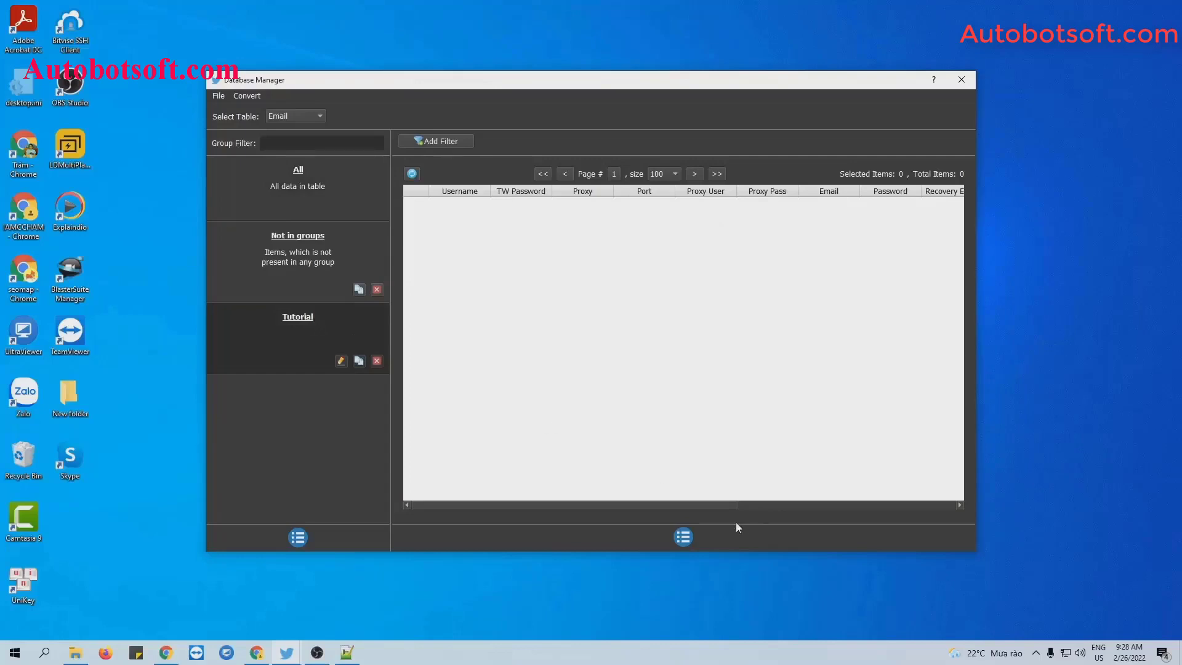
- Save a new Tutorial item with the account's username and TW password filled in
left_click(686, 535)
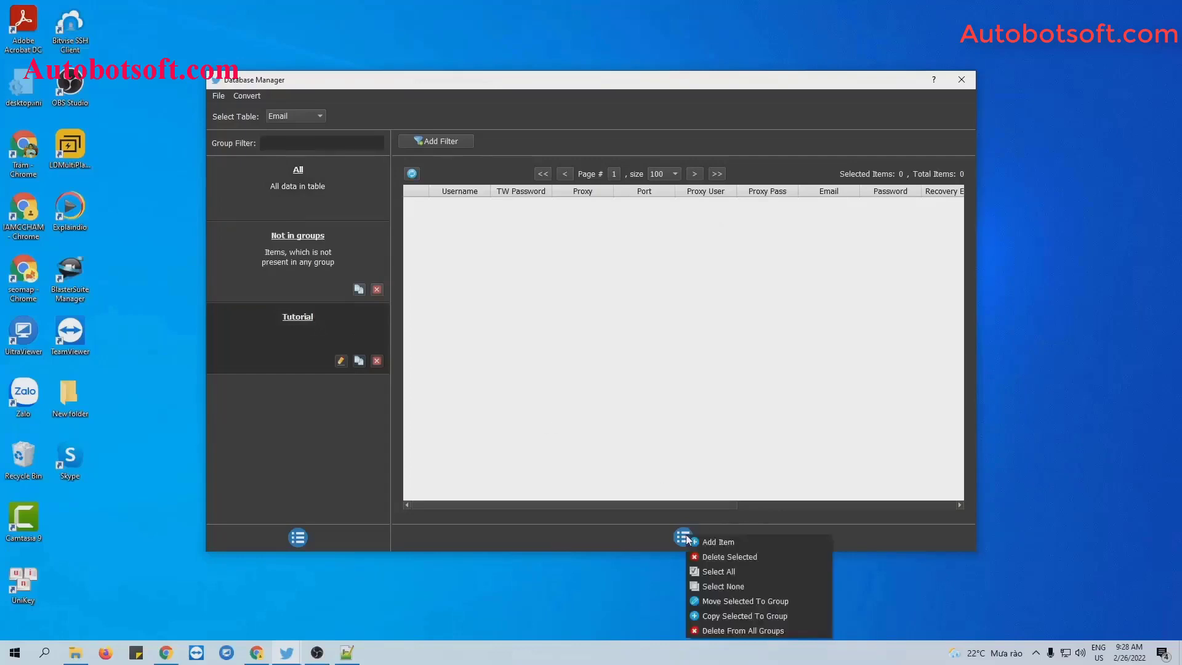
left_click(696, 538)
left_click(502, 191)
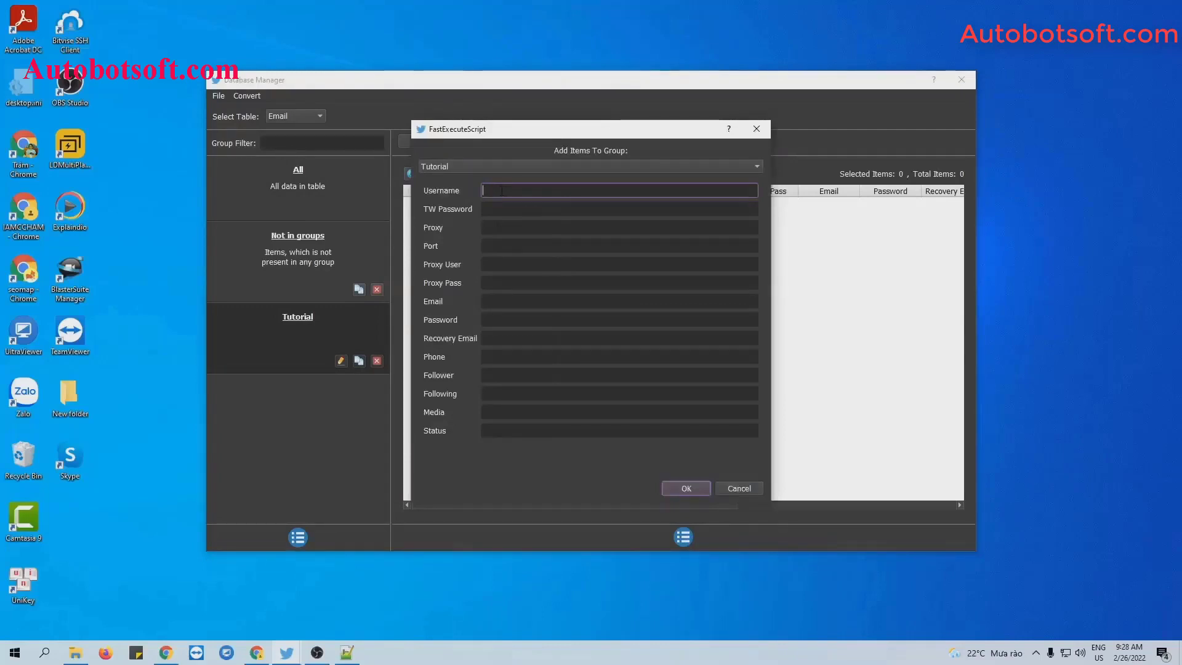
type("qnisoft")
left_click(497, 210)
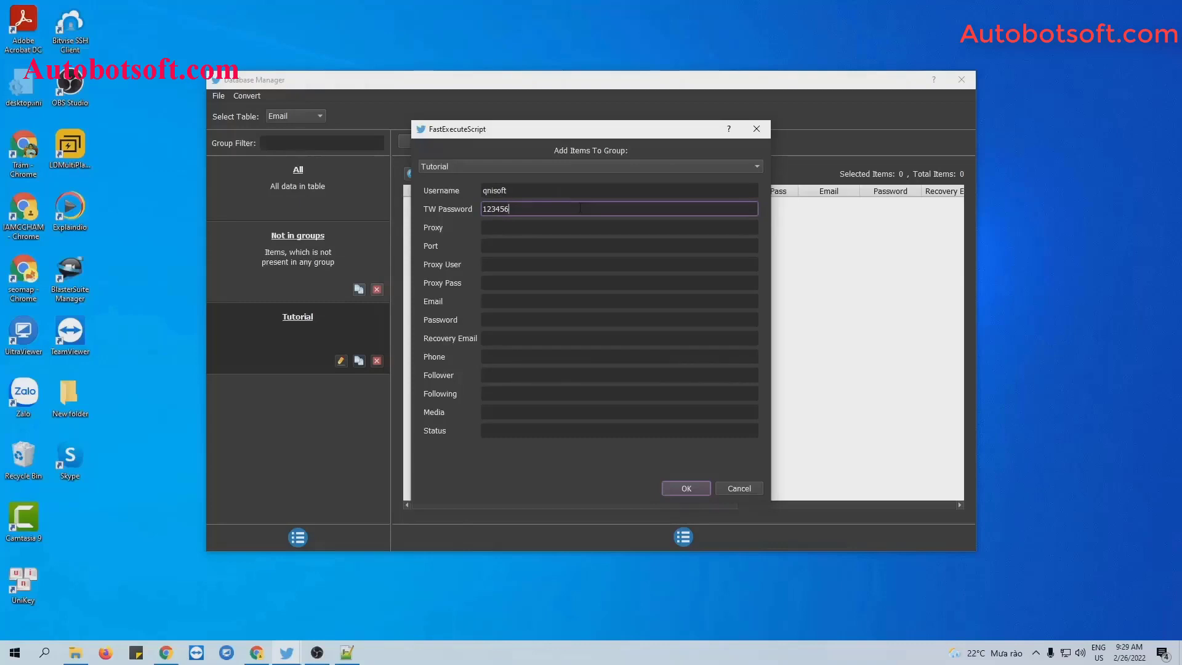
left_click(506, 227)
right_click(506, 227)
left_click(499, 246)
left_click(493, 260)
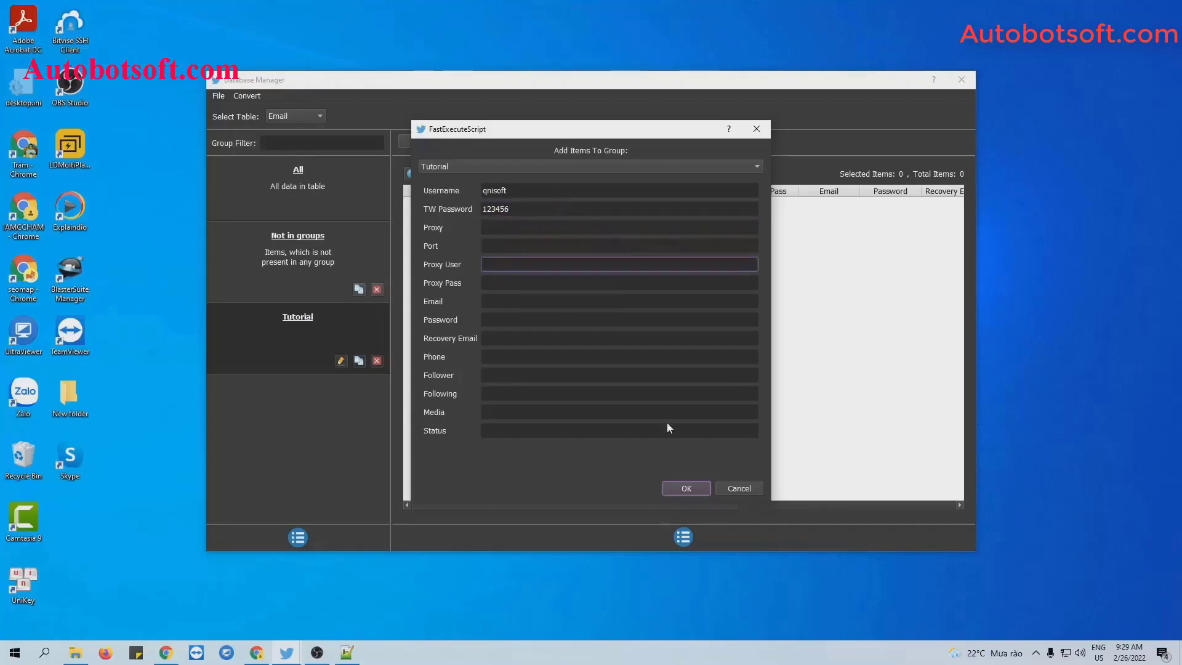
left_click(687, 488)
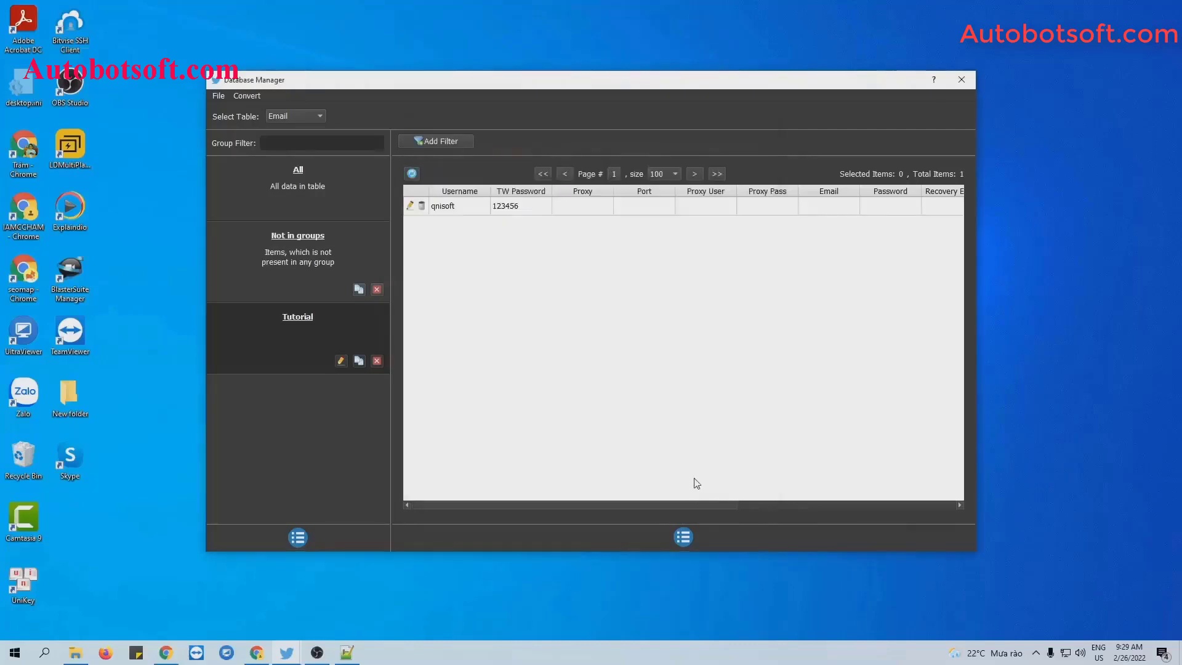
- Open another blank Add Item form and close it without saving
left_click(685, 538)
left_click(707, 547)
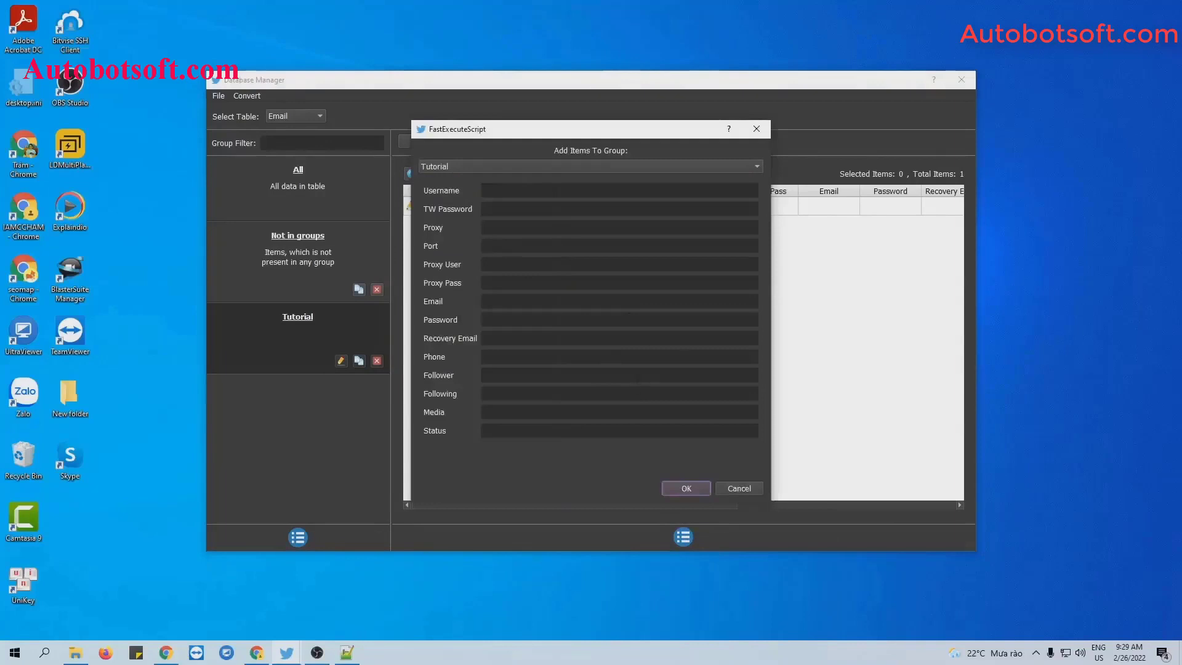
left_click(756, 129)
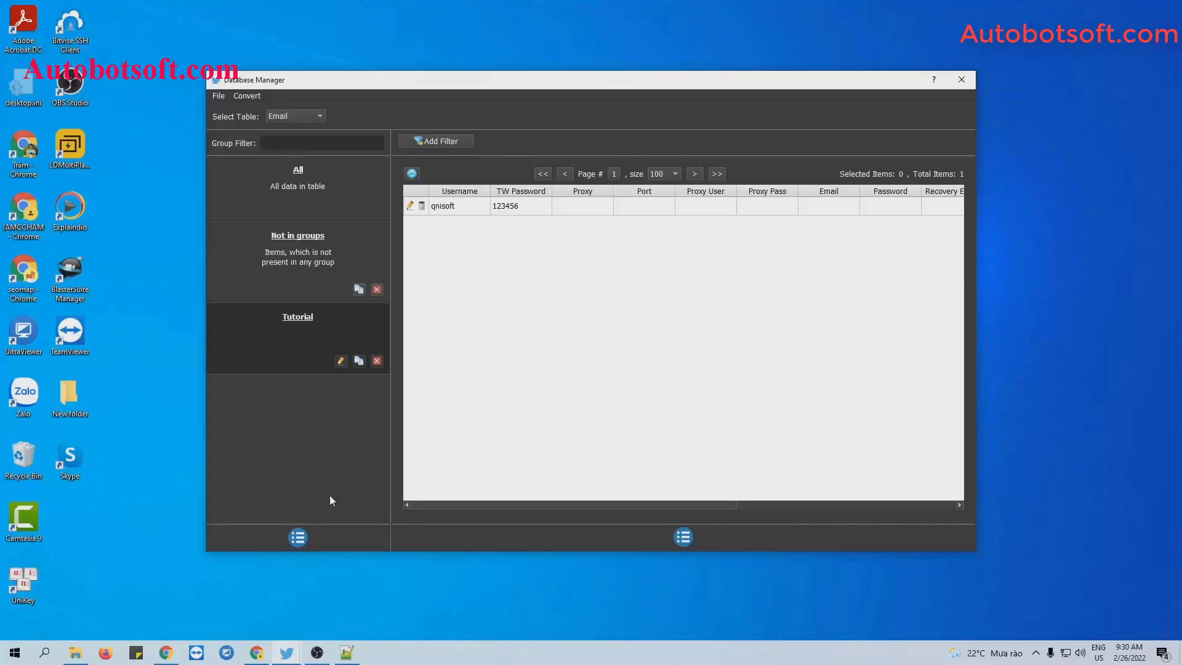
- Add a second group named 'Tutorial-REG' and select it
left_click(297, 538)
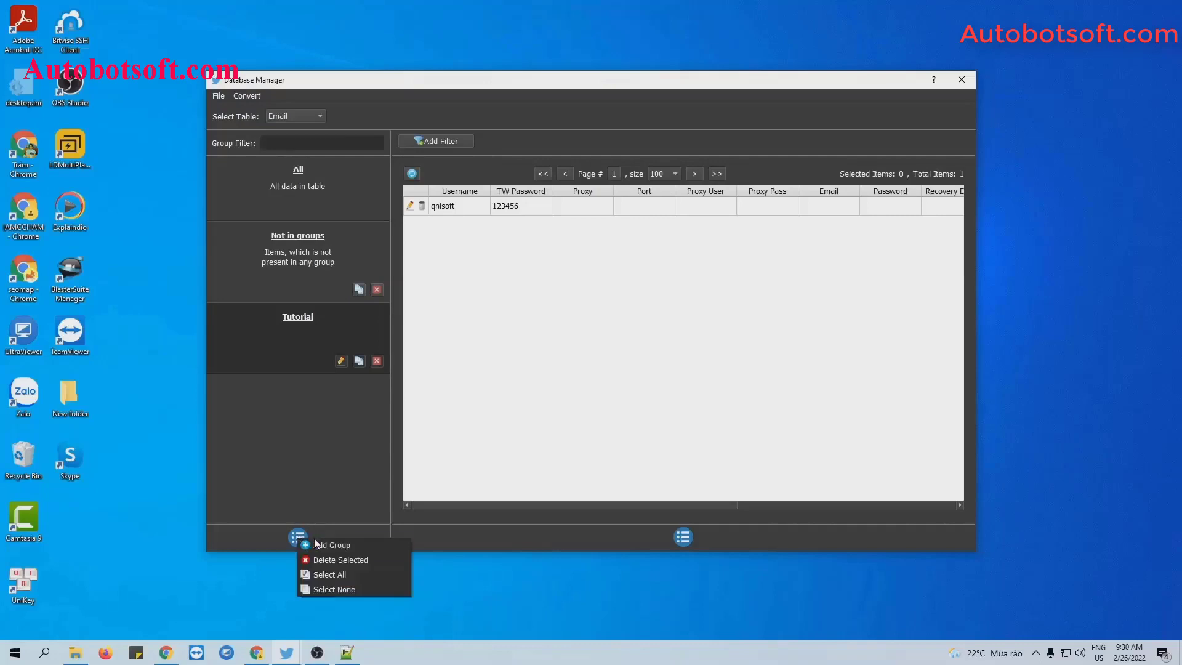
left_click(342, 545)
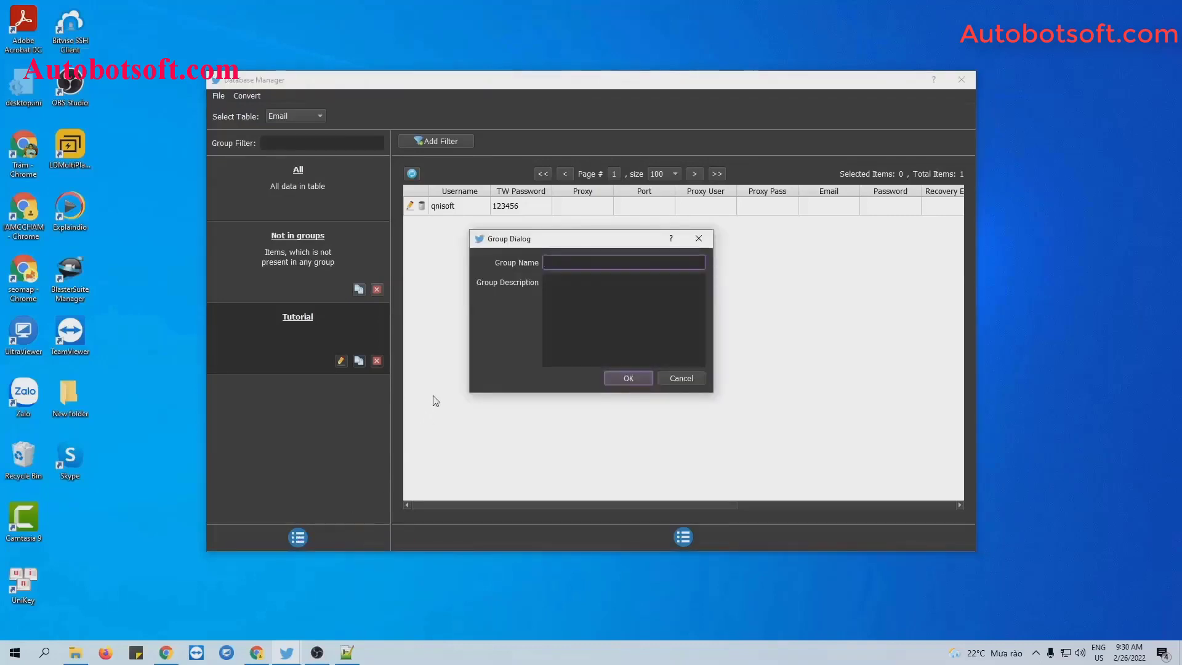
type("Tutorial-REG")
key("Return")
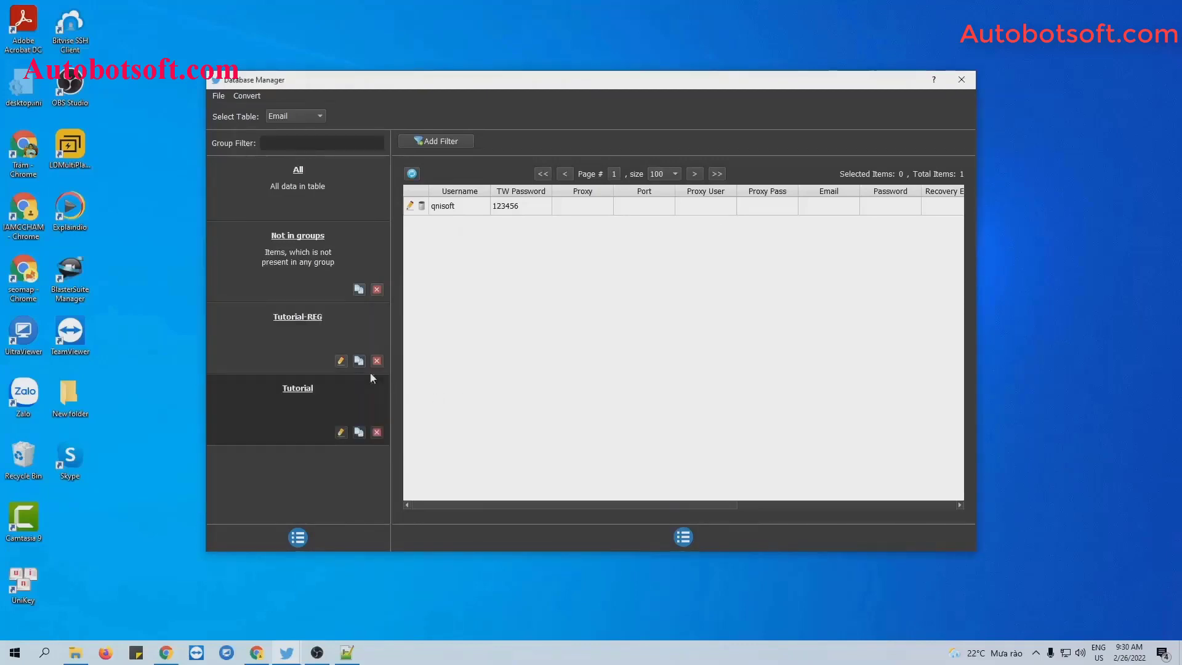
left_click(319, 317)
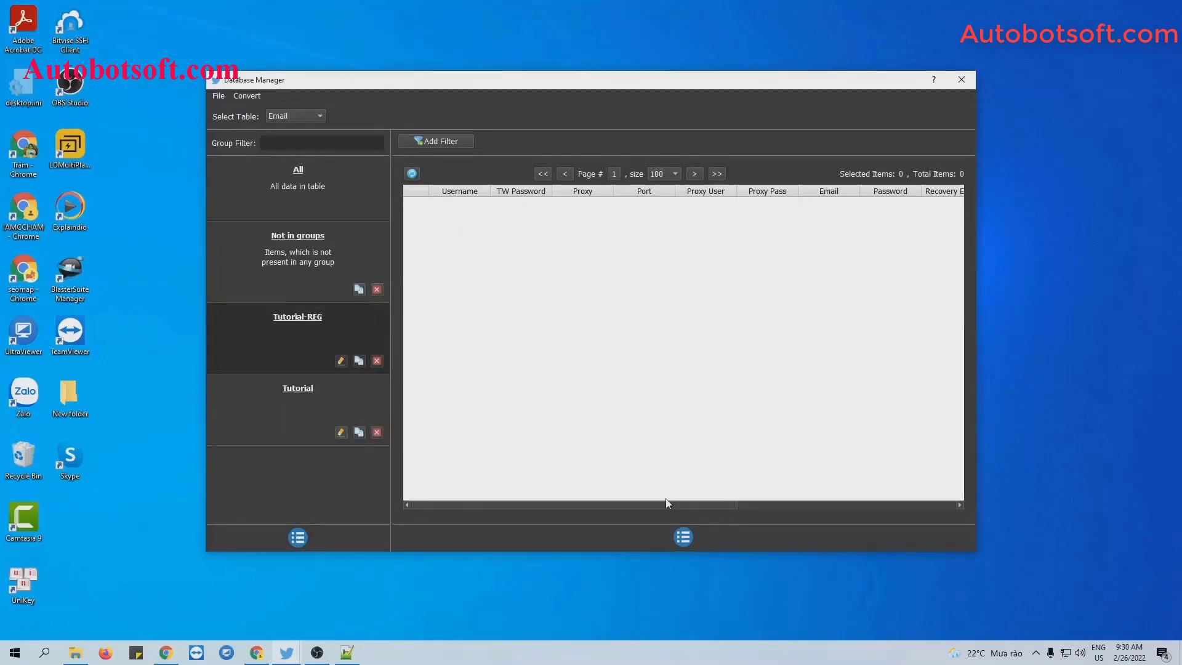
- Start a new Tutorial-REG item and enter the account's e-mail address and its password
left_click(685, 536)
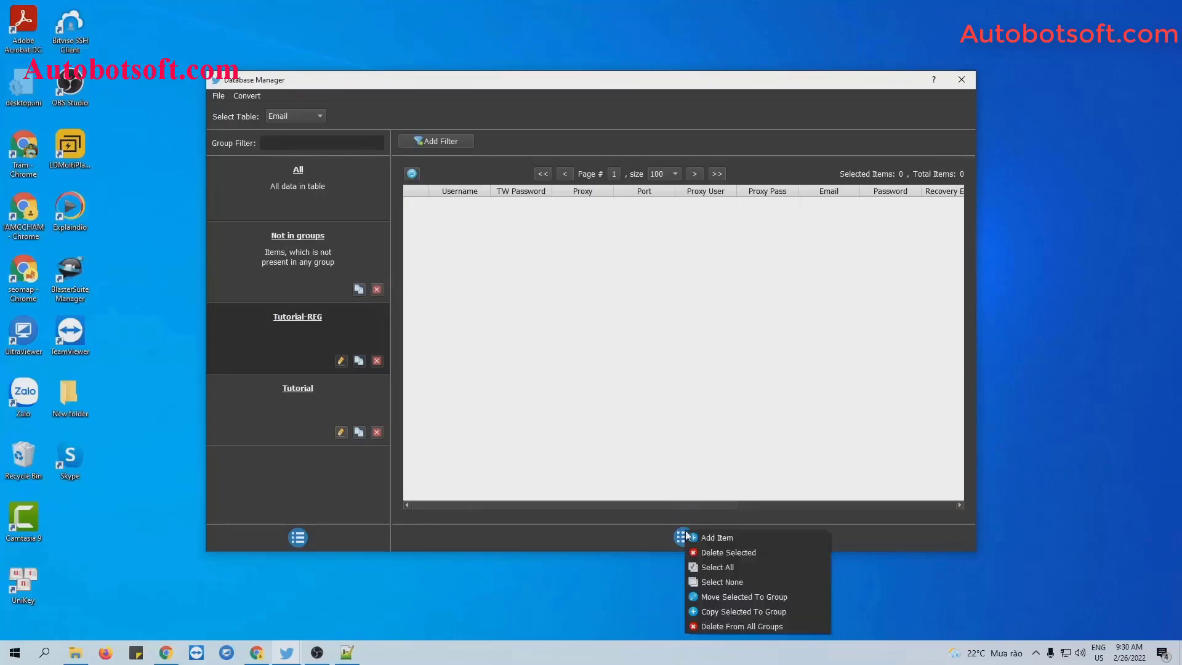
left_click(695, 533)
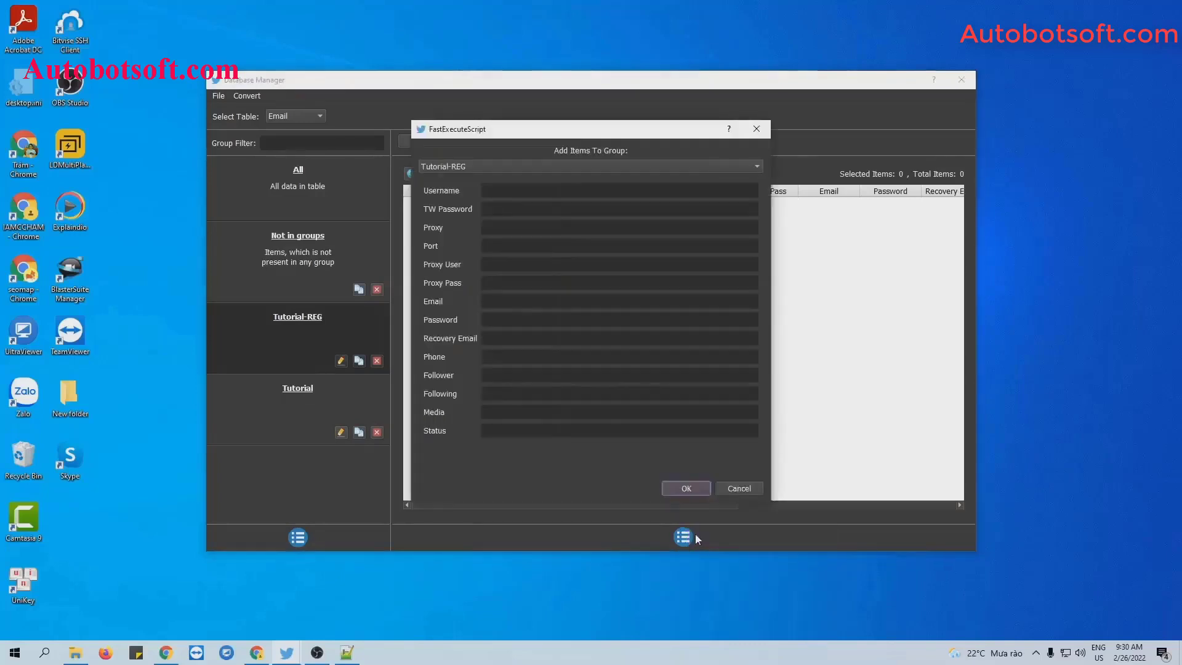
left_click(496, 203)
left_click(495, 301)
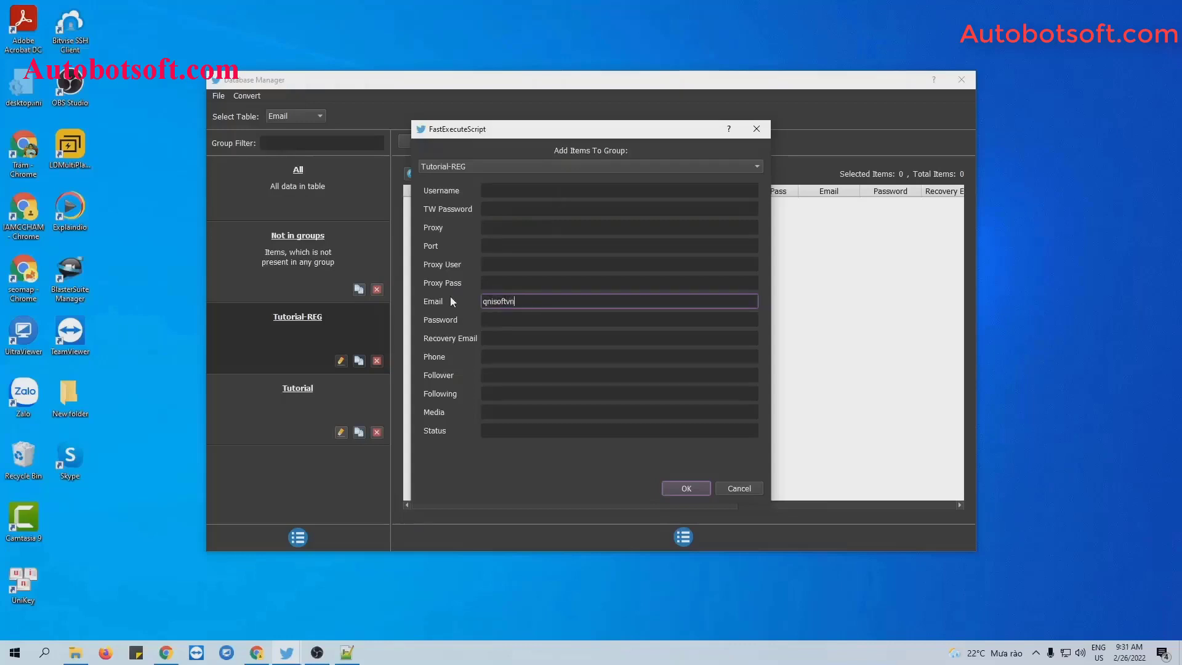
left_click(508, 320)
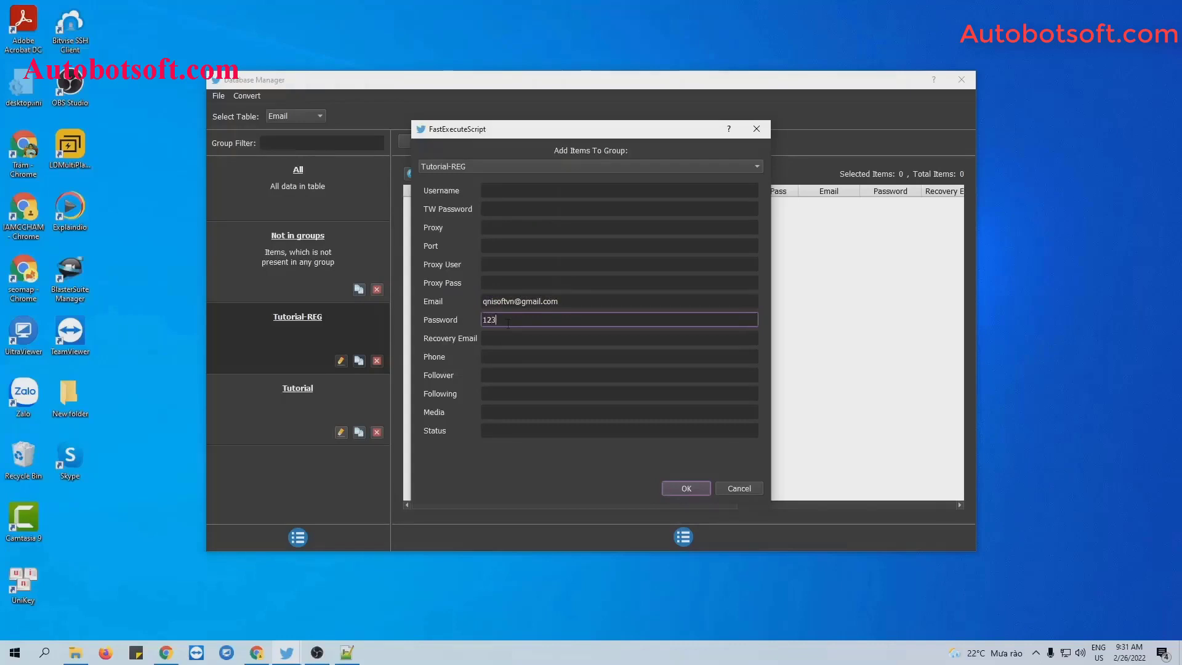
- Enter the recovery e-mail, save the row, and open a fresh Add Item form
left_click(502, 336)
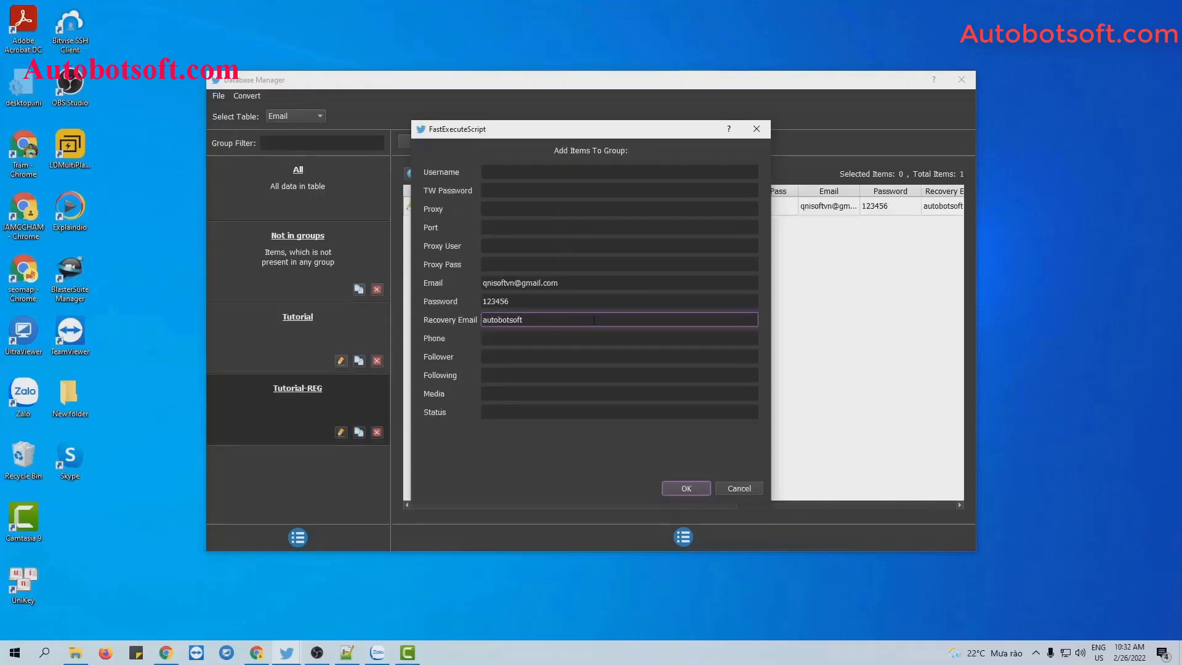
left_click(686, 488)
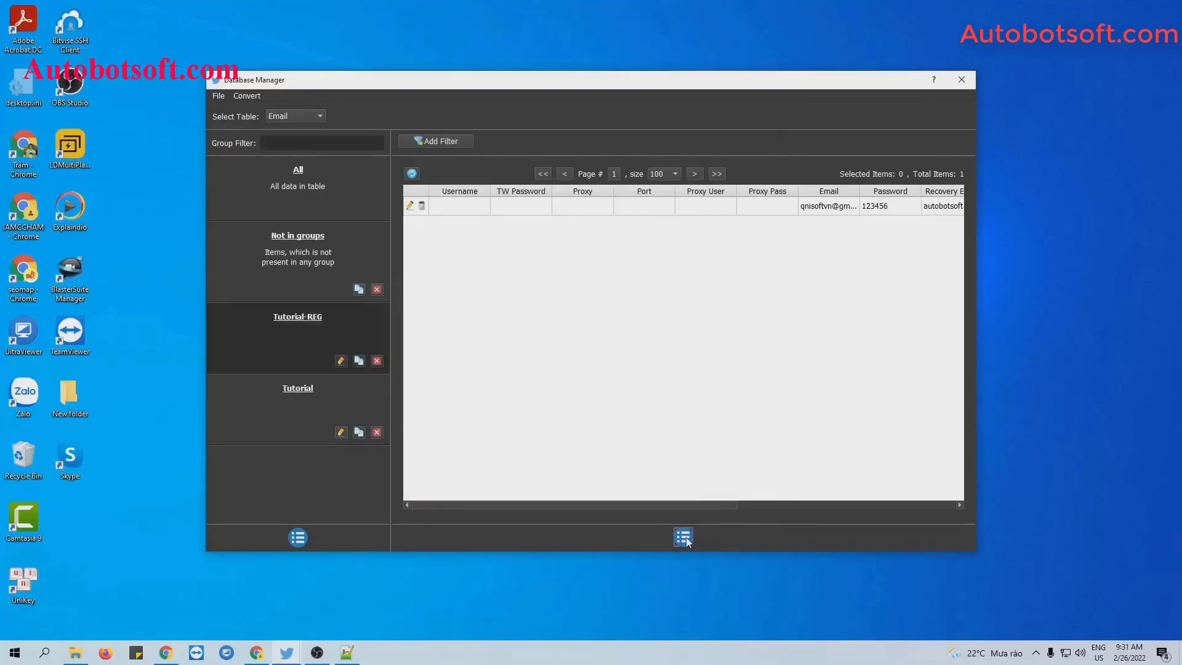
left_click(684, 536)
left_click(693, 541)
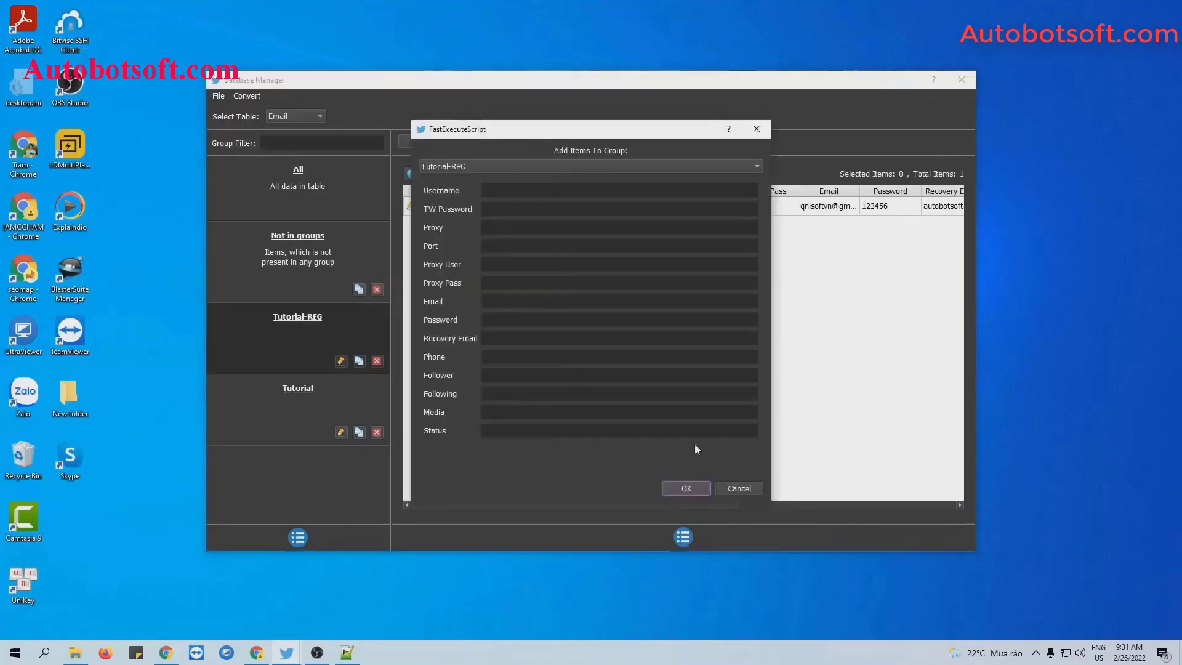
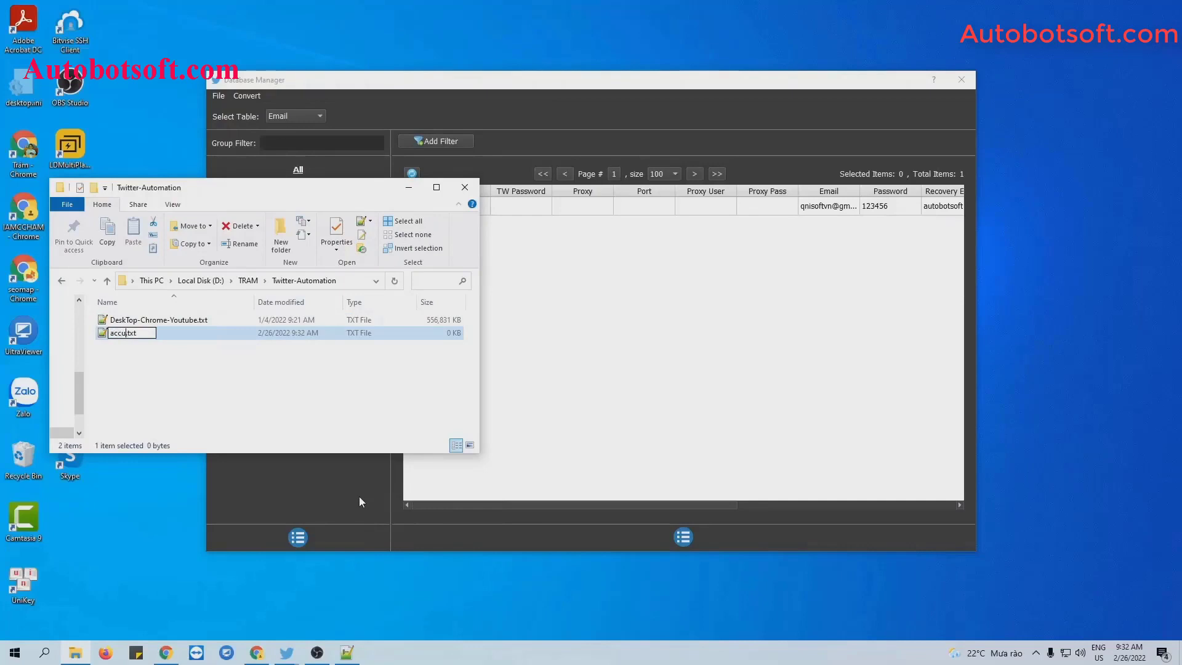
- Rename the new file to account.txt
key("BackSpace")
type("ount")
key("Return")
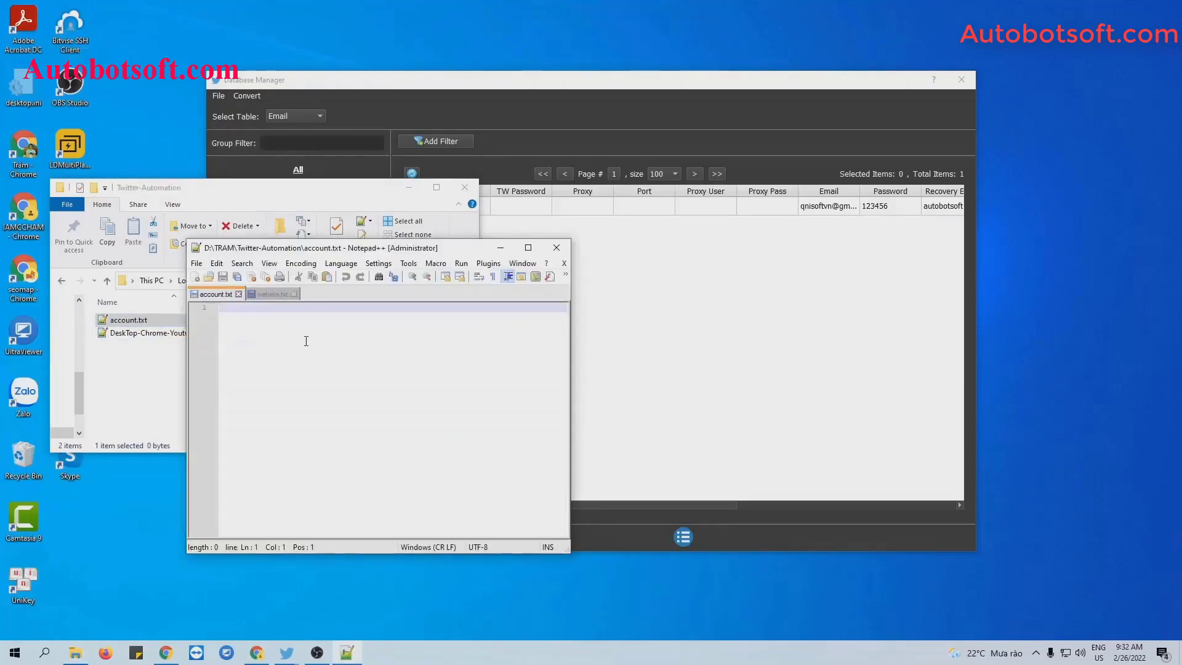
- Enter the account's username and password as one comma-separated line and save account.txt
key("ctrl+v")
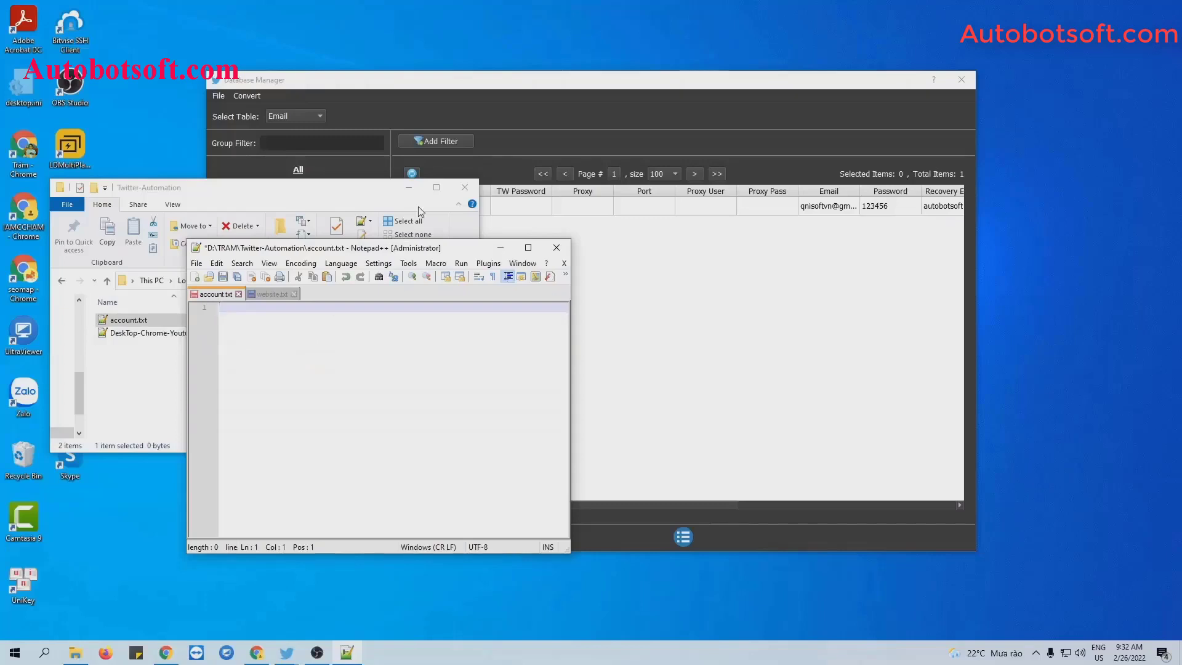
left_click(409, 187)
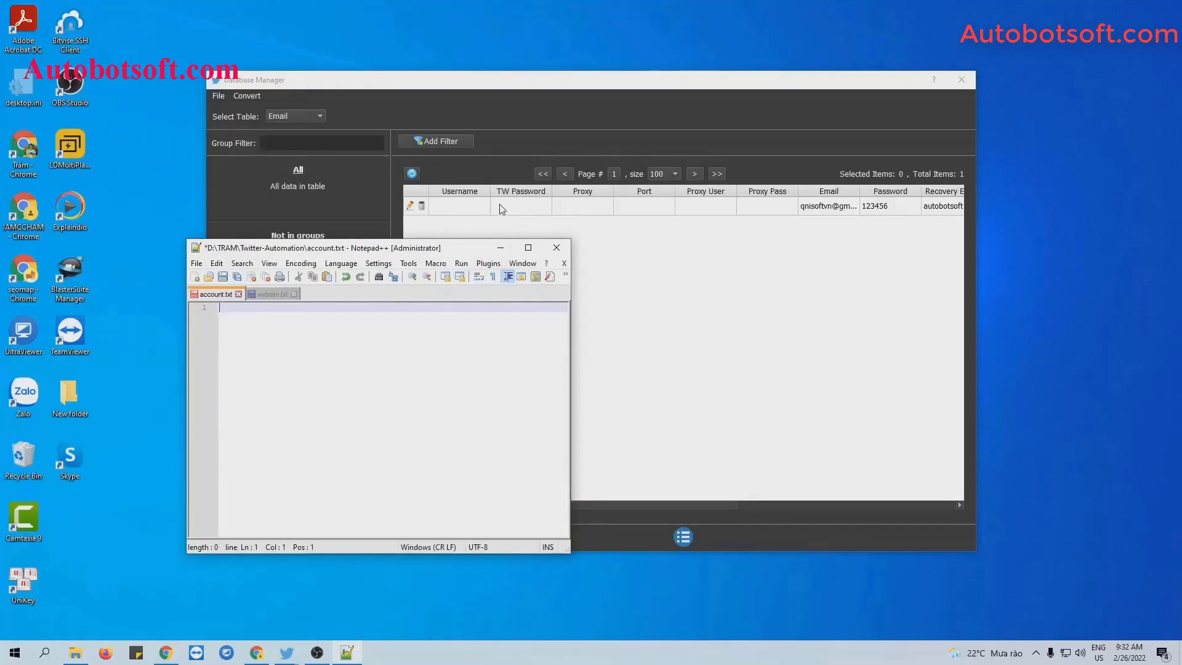
type("q")
type("niss")
type("oft")
left_click(223, 278)
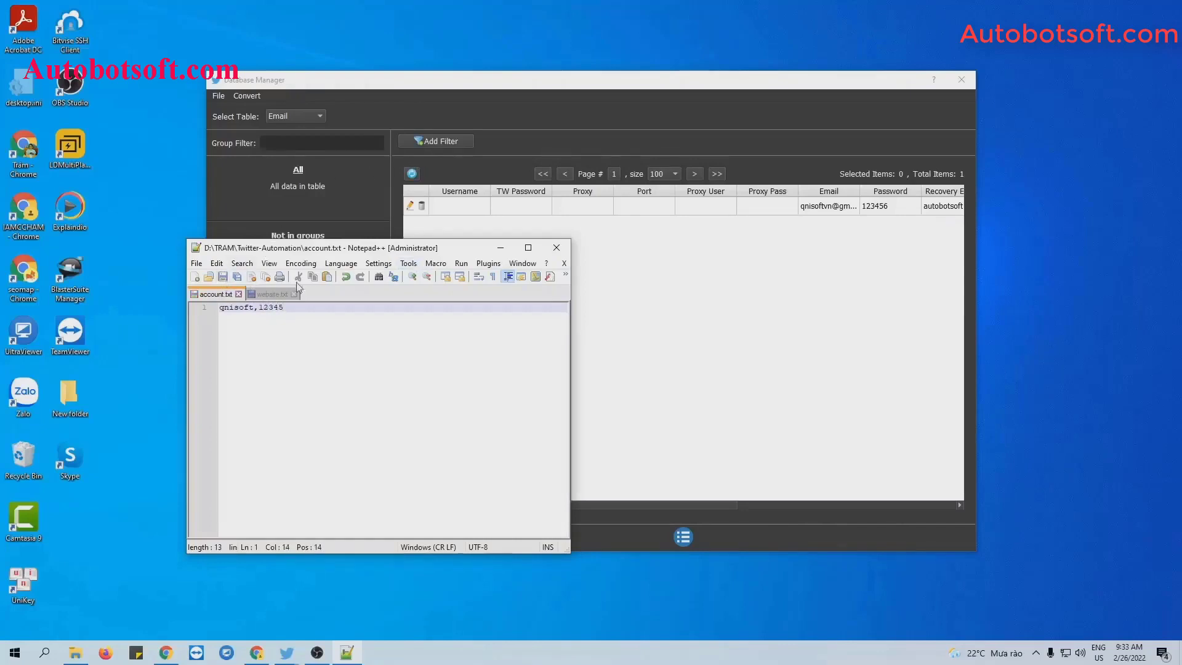
left_click(498, 252)
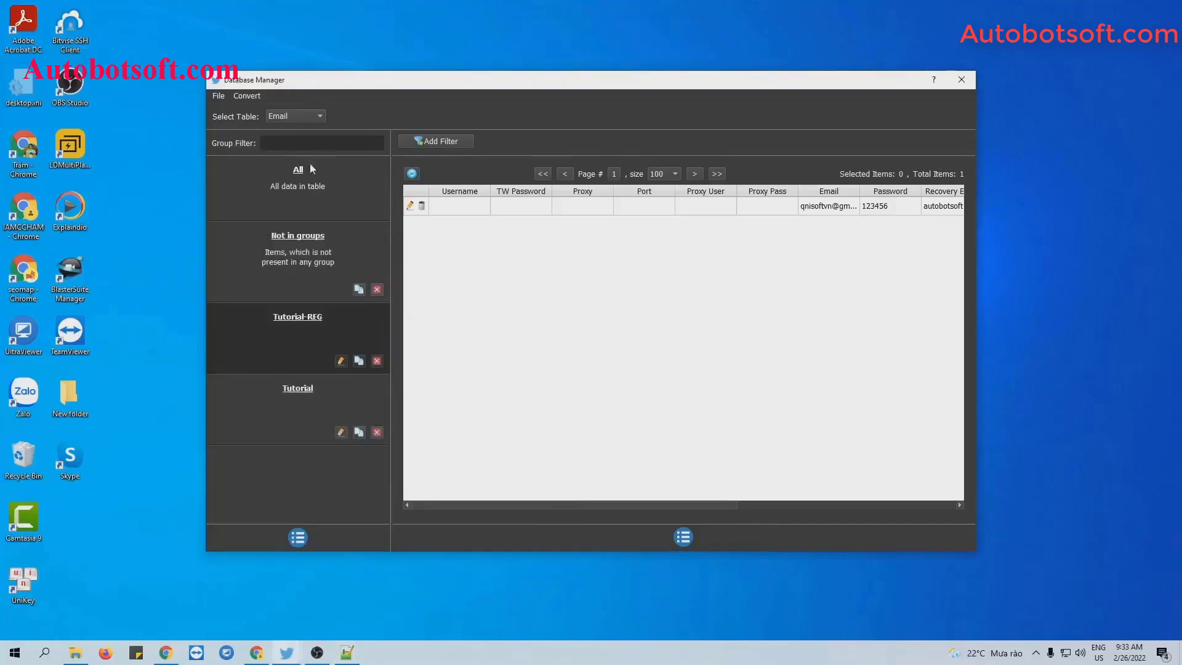
- Import account.txt into the Database Manager with Convert > Import Csv
left_click(240, 96)
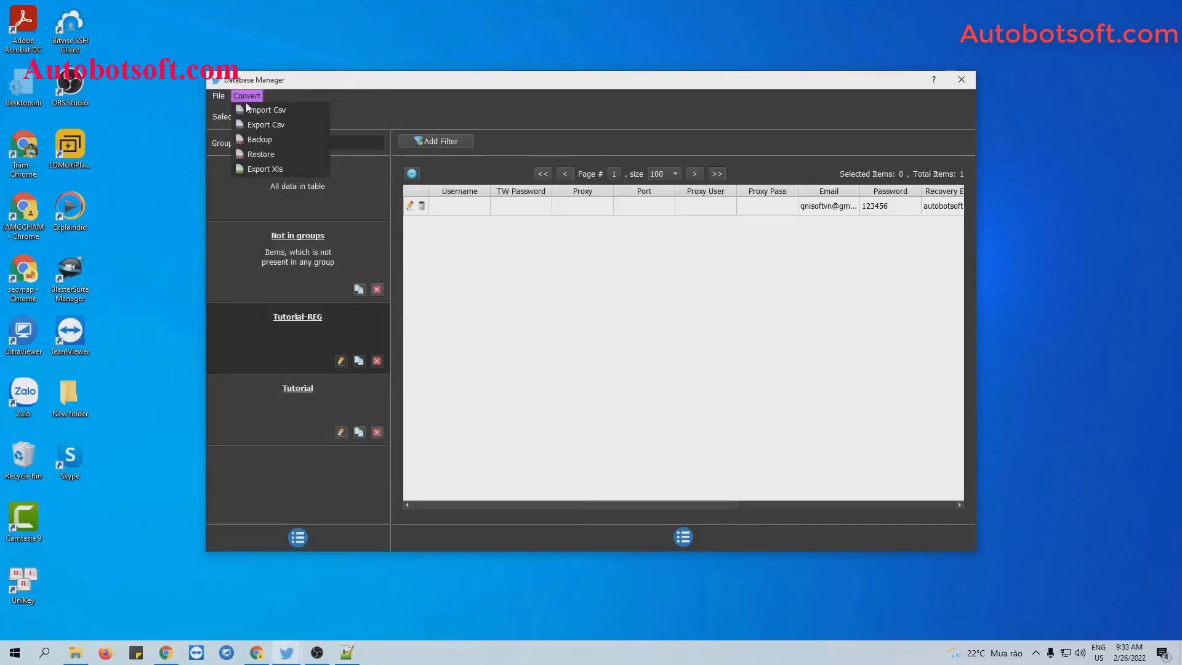
left_click(268, 109)
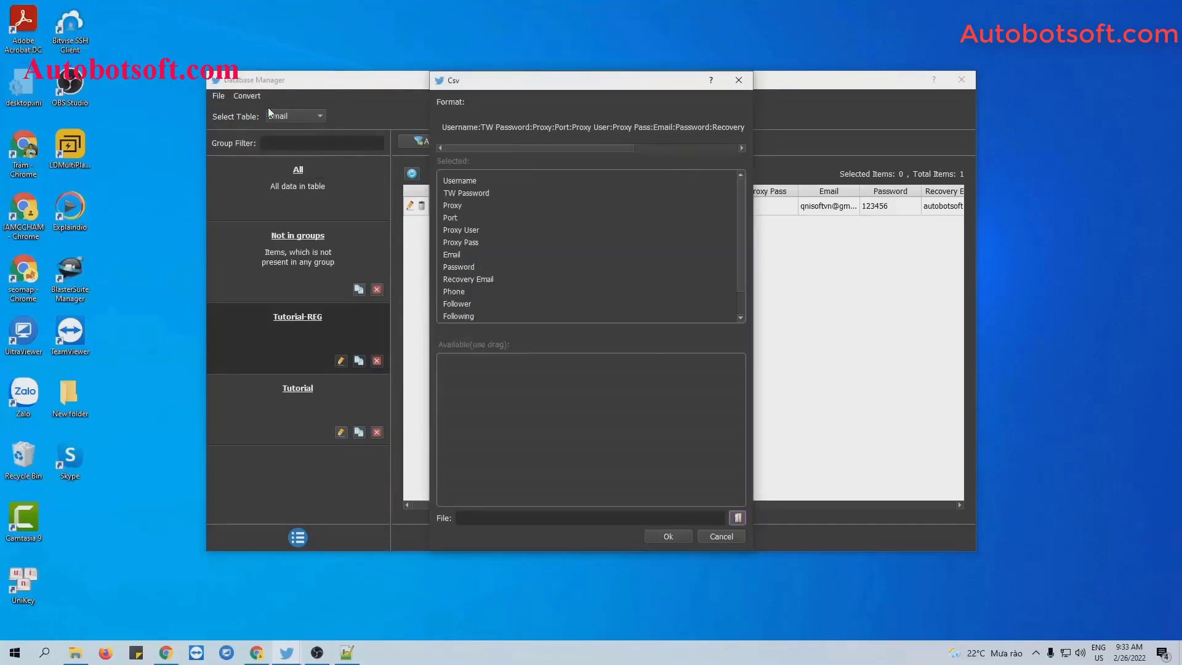
left_click(738, 518)
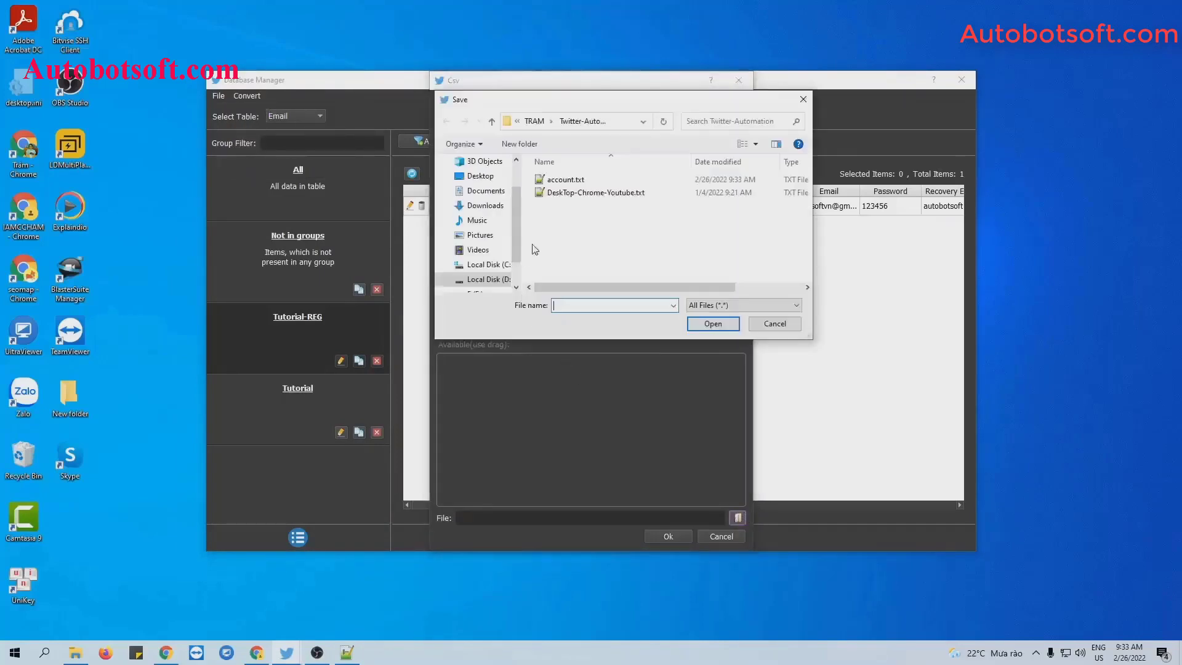
left_click(565, 180)
left_click(711, 326)
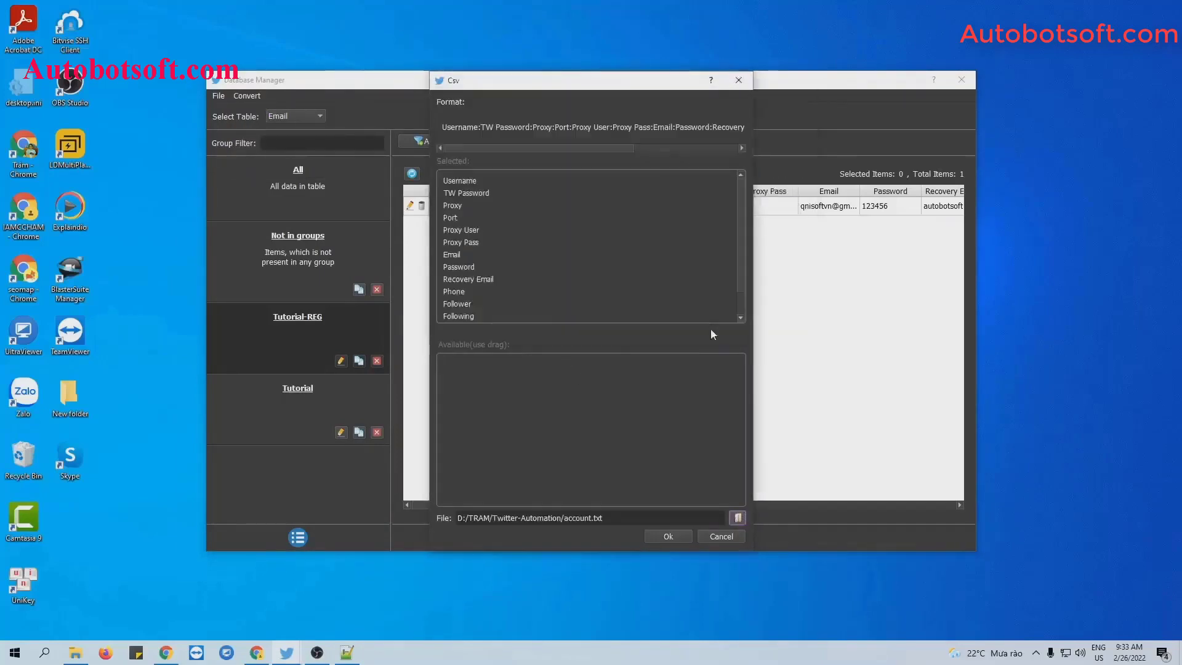
left_click(668, 536)
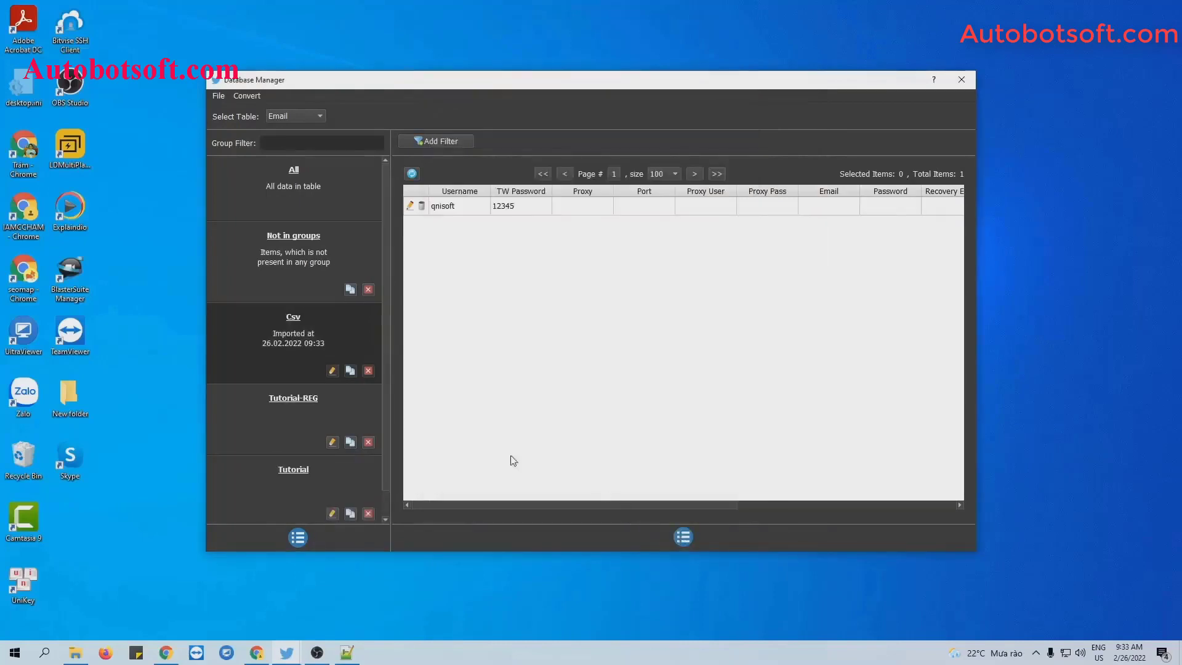
- Rename the new Csv group to Tutorial1
left_click(333, 370)
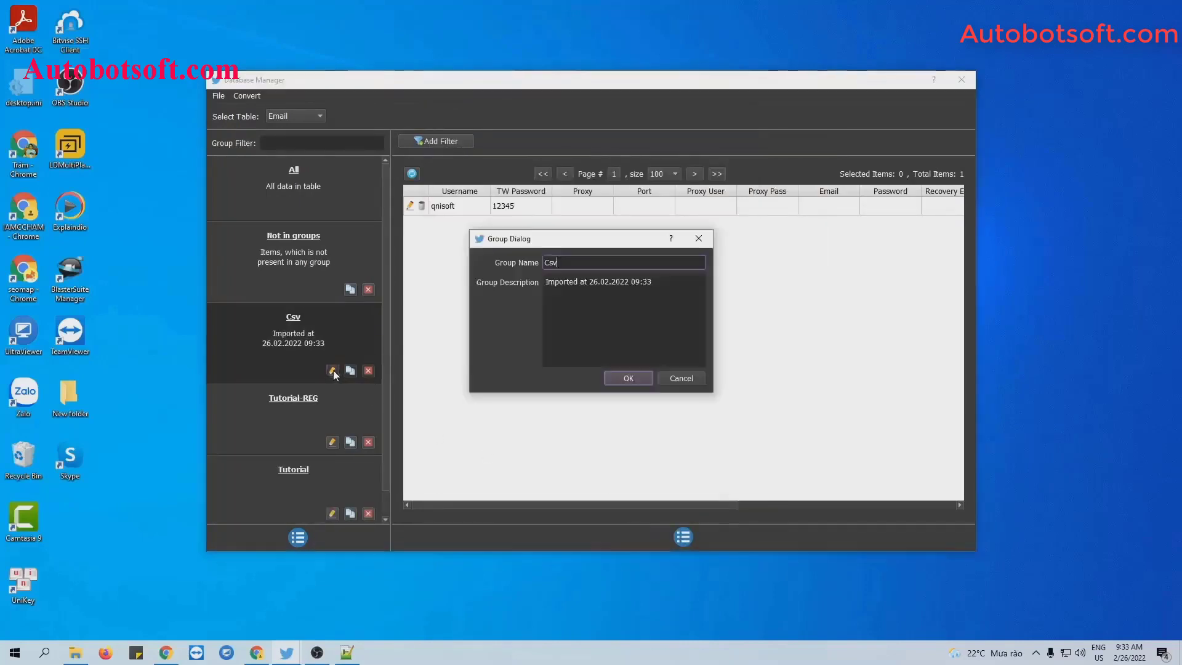
key("BackSpace")
key("BackSpace")
key("BackSpace")
type("Tutorisl")
key("BackSpace")
key("BackSpace")
type("al1")
left_click(621, 379)
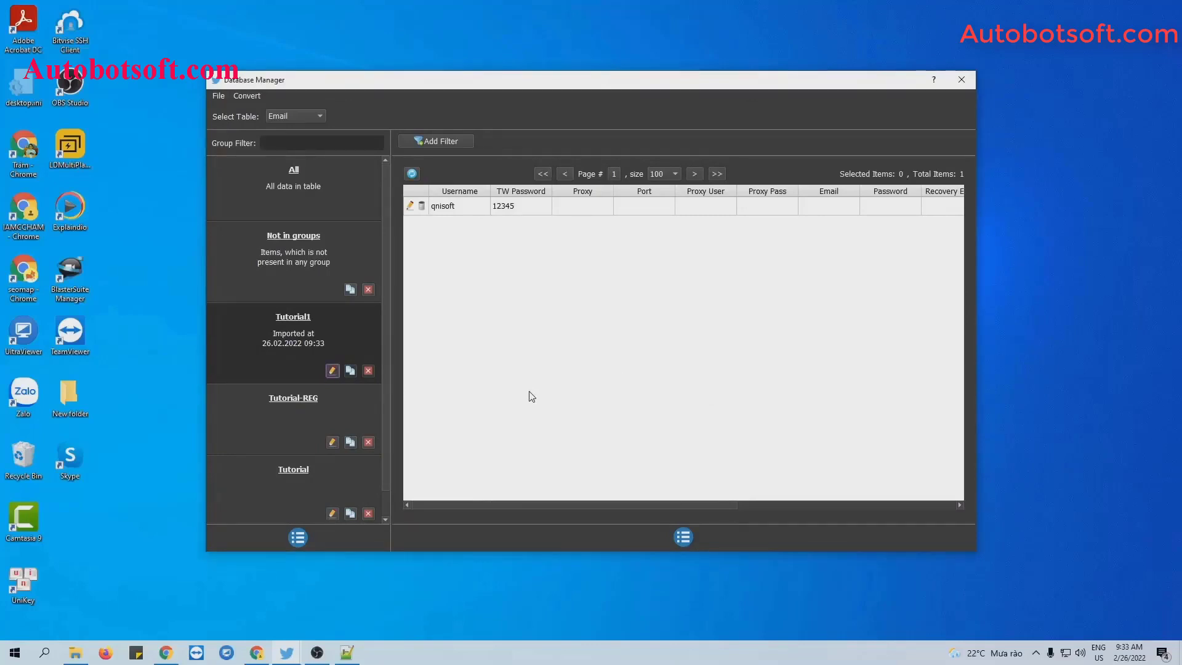
- Create a new text document named gmail.txt in Twitter-Automation and open it in Notepad++
left_click(75, 653)
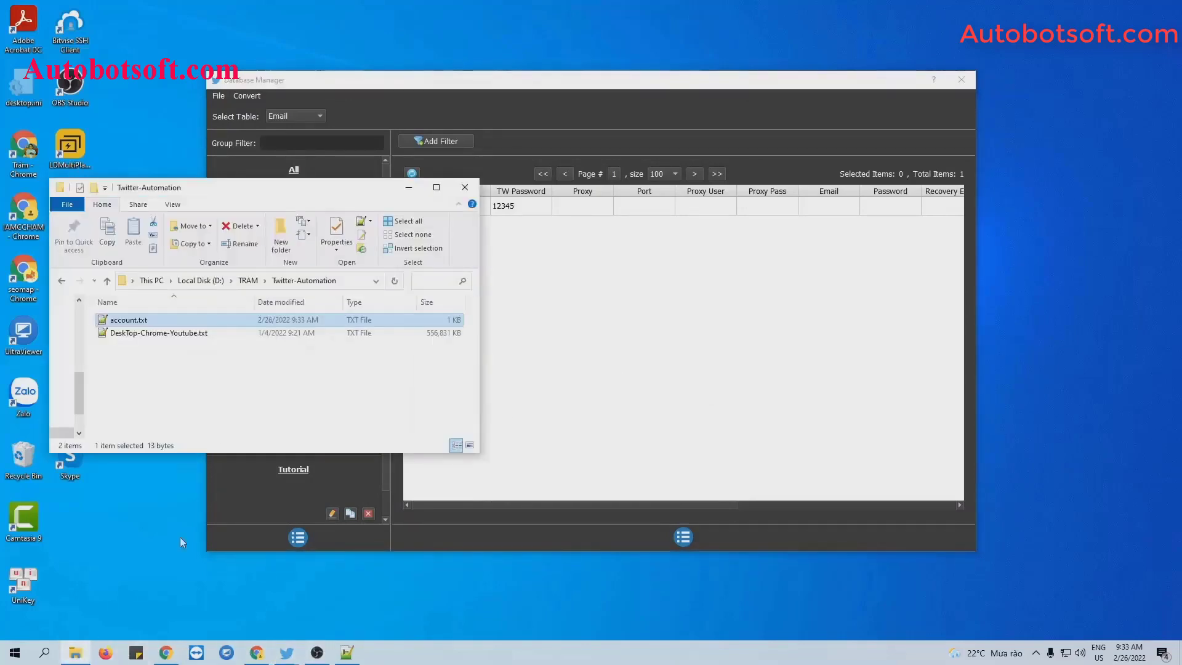
right_click(229, 364)
mouse_move(277, 525)
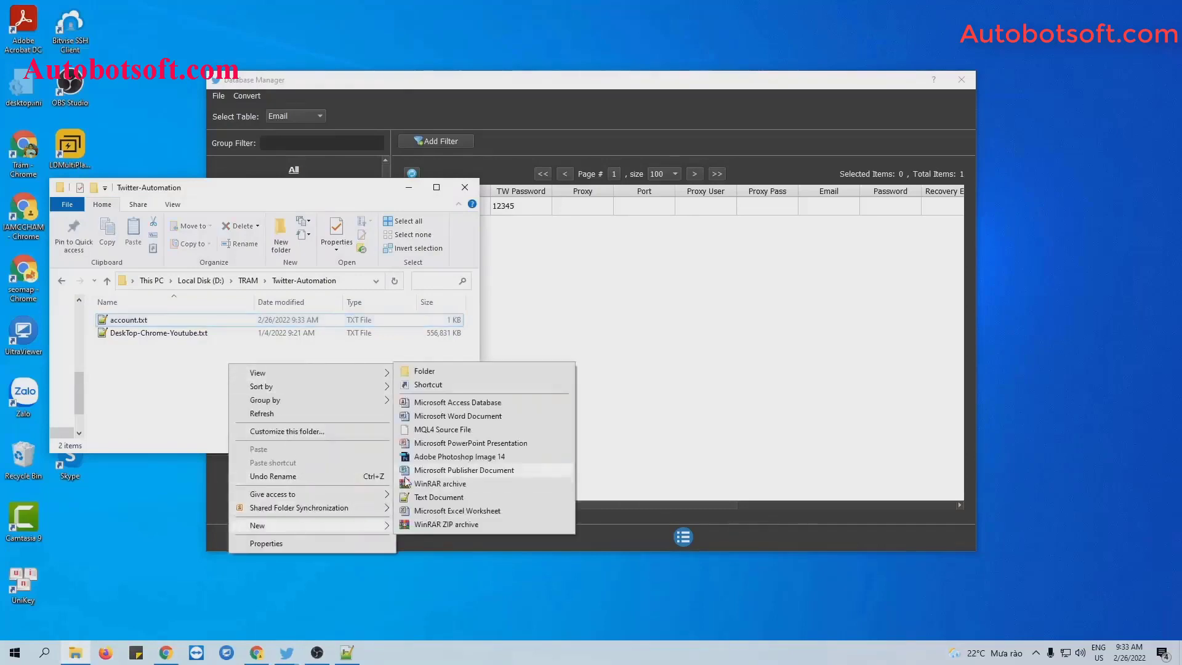
left_click(434, 497)
type("gmail")
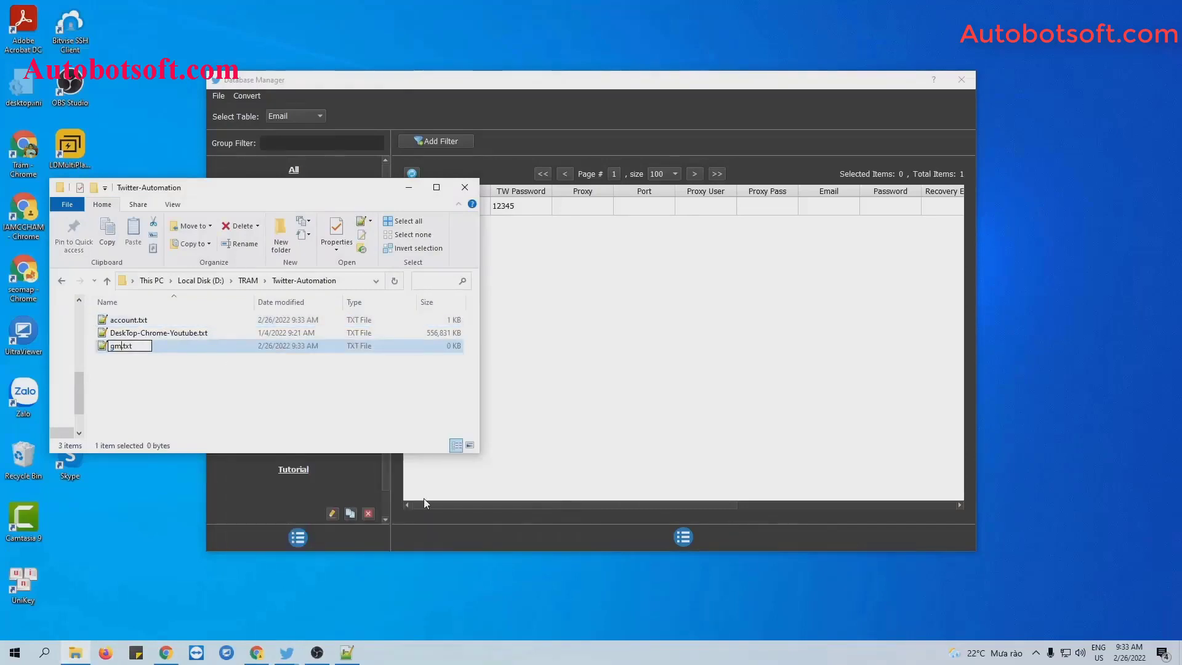
key("Return")
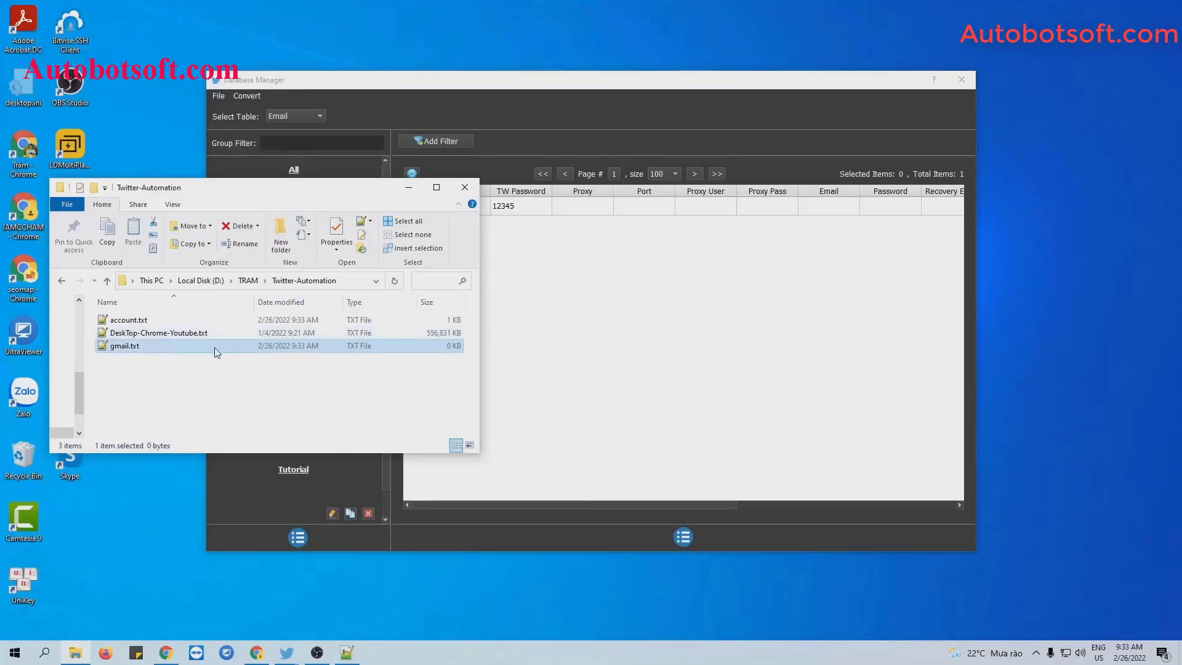
key("Return")
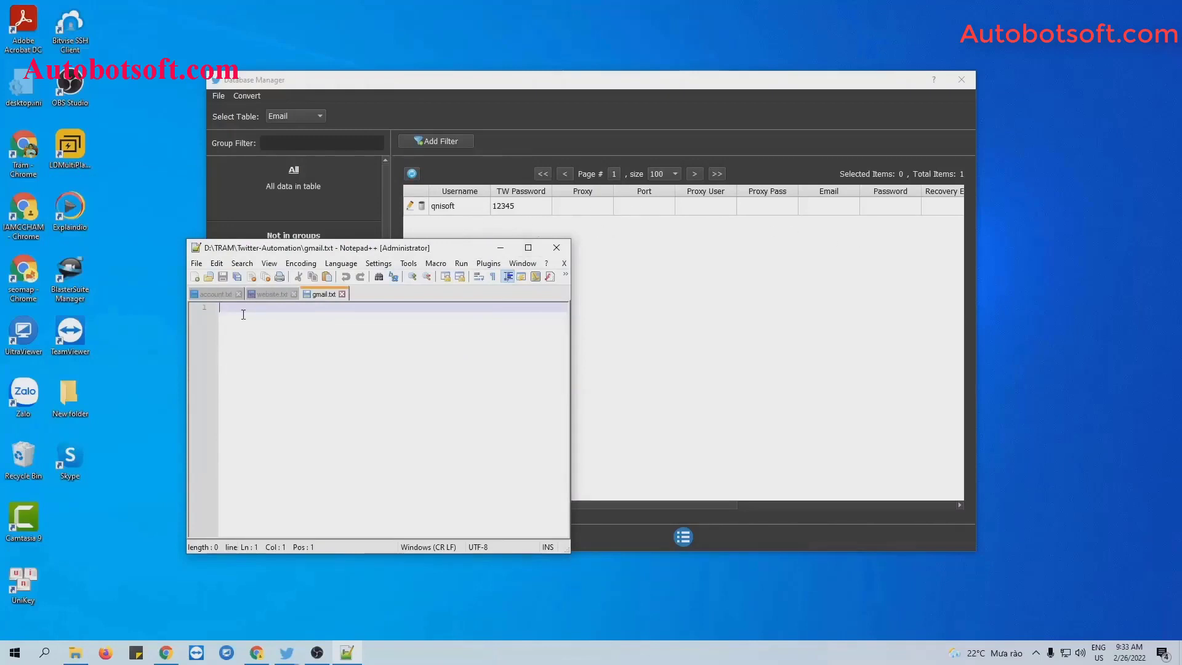
- Fill gmail.txt with leading empty fields, then the Gmail address, password and recovery email, and save
type(",,,,,,")
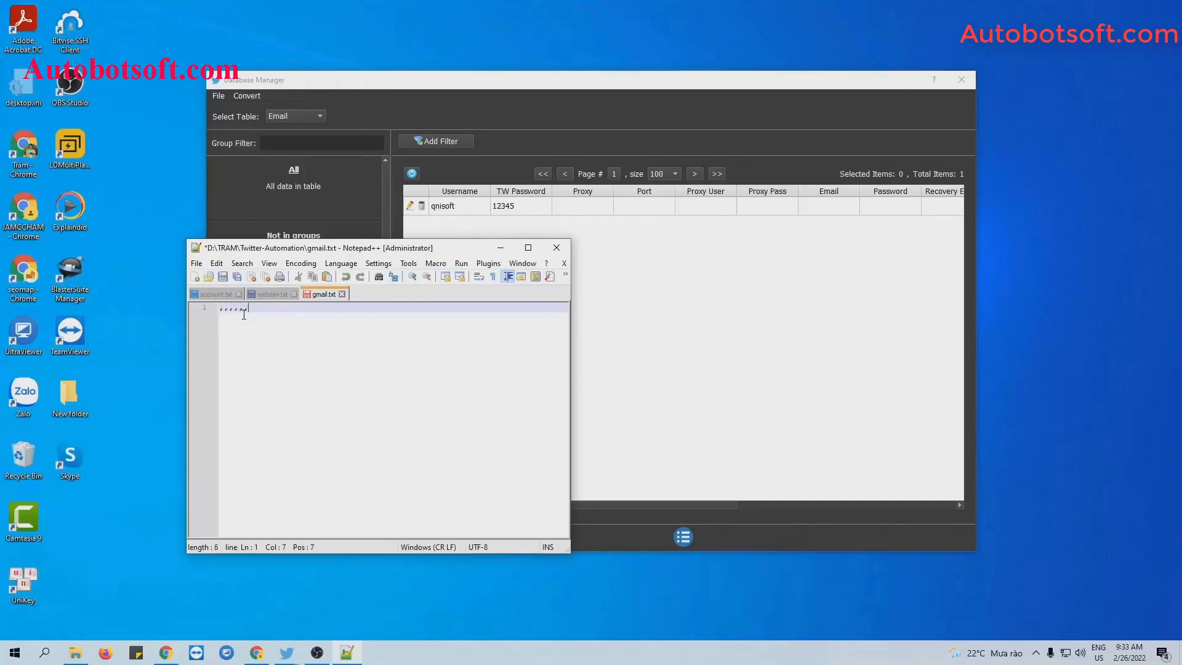
type(",")
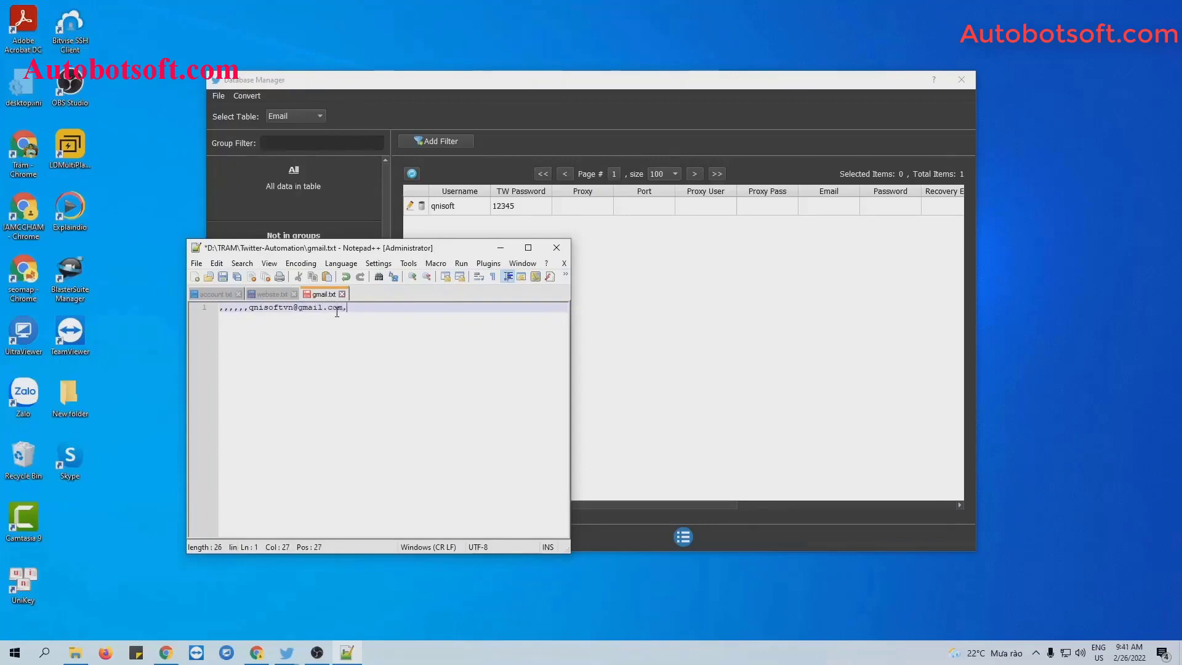
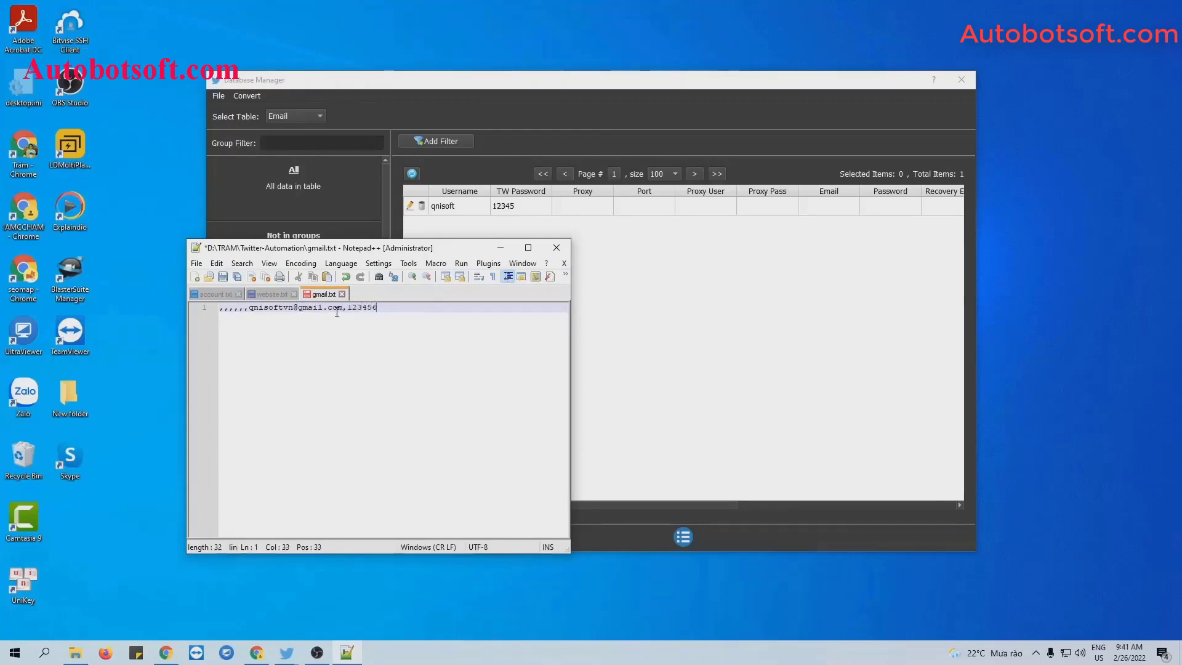
key("ctrl+s")
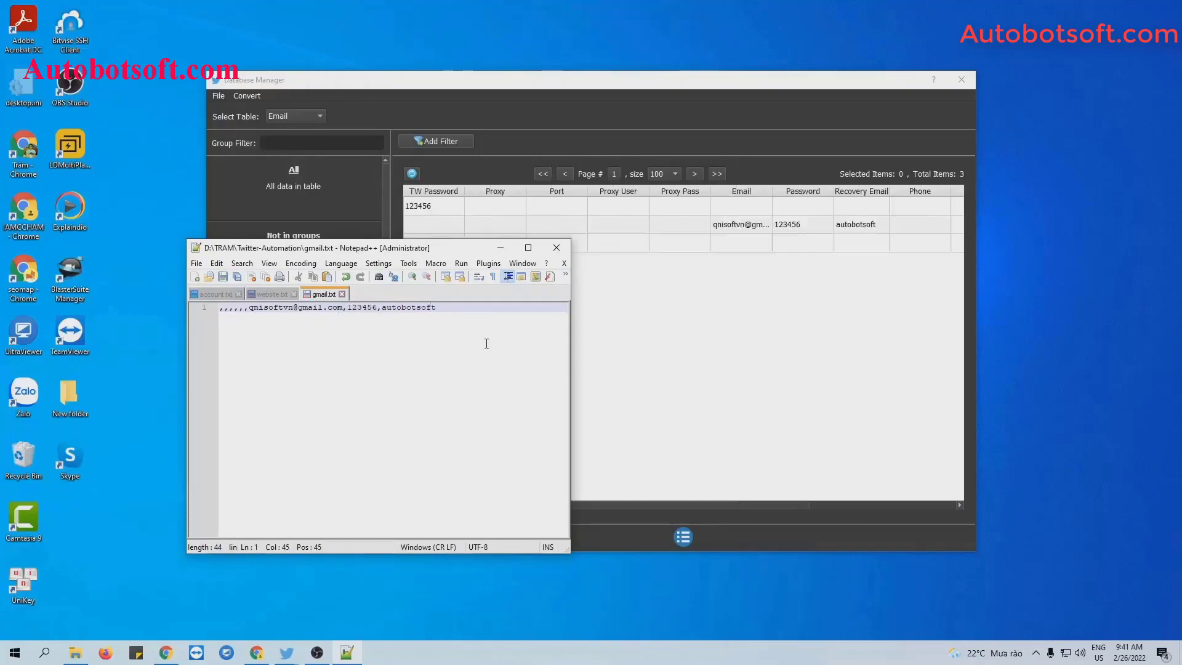
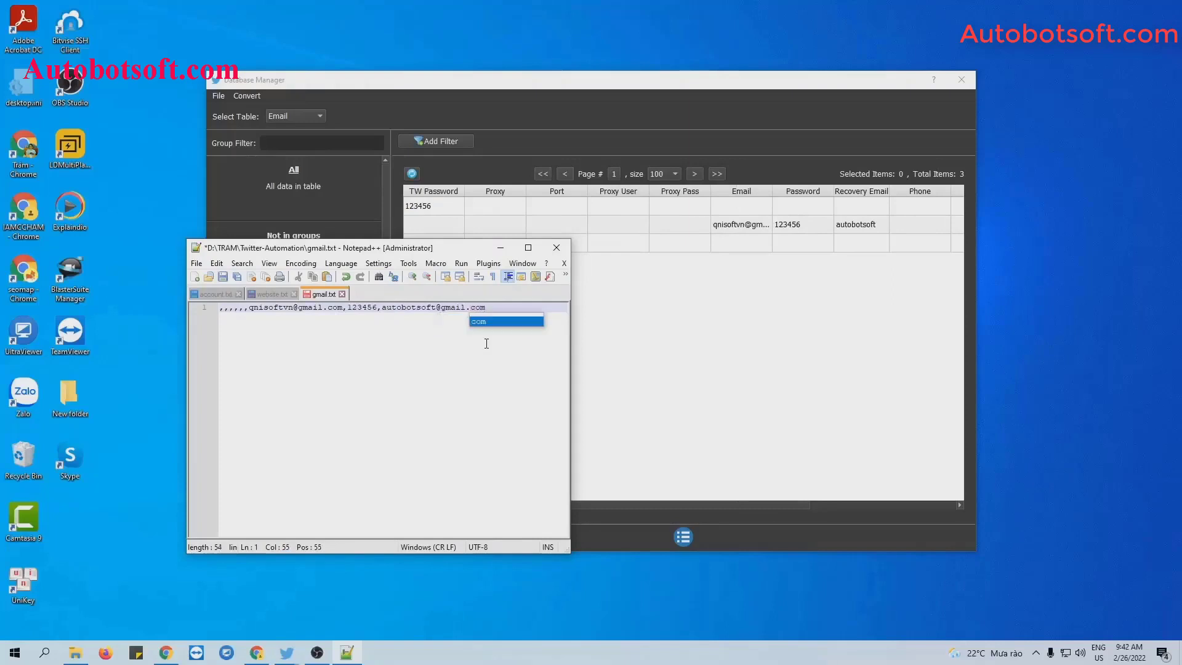
left_click(223, 276)
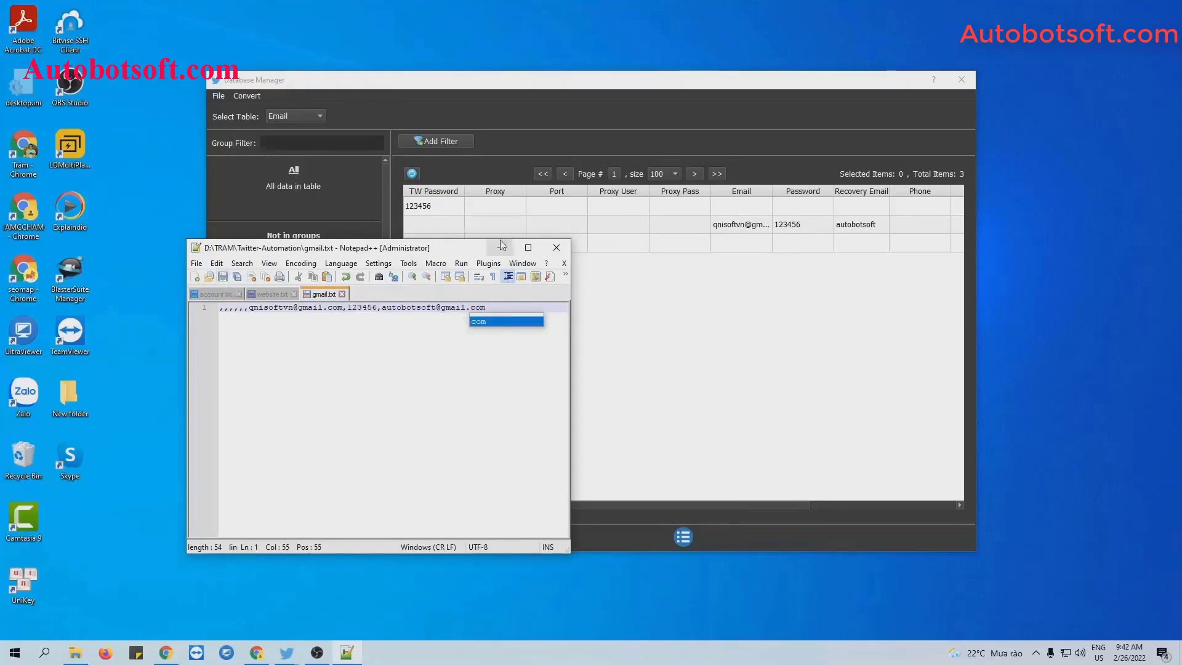
- Import gmail.txt into the Database Manager as a new Csv group
left_click(502, 248)
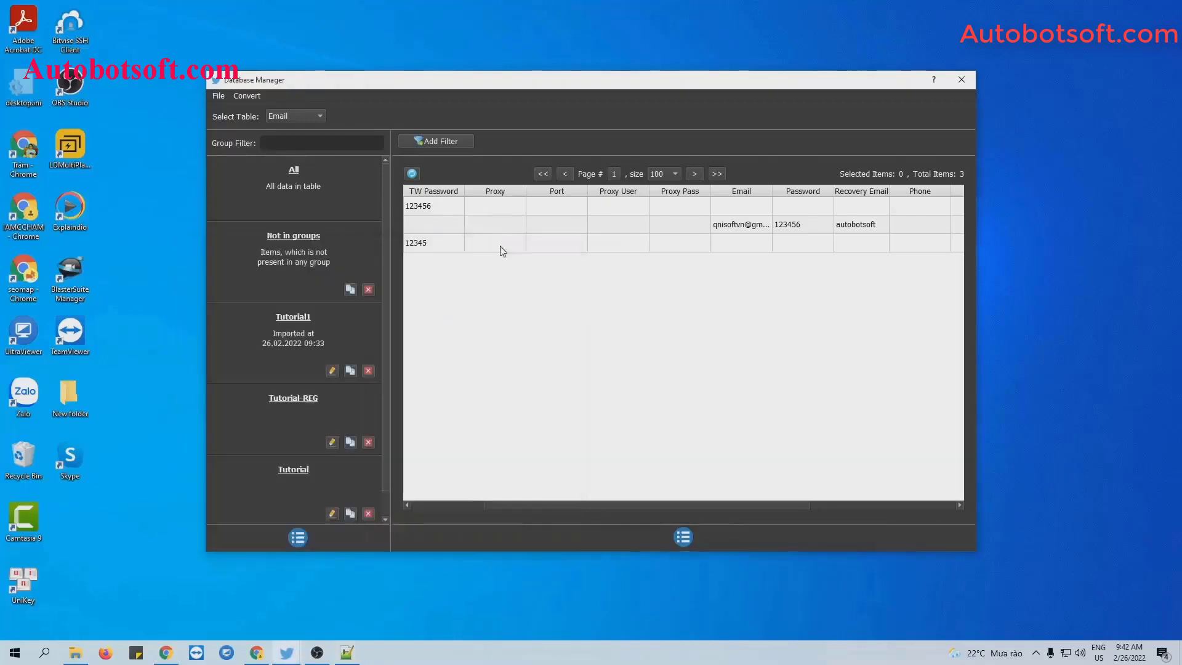
left_click(255, 97)
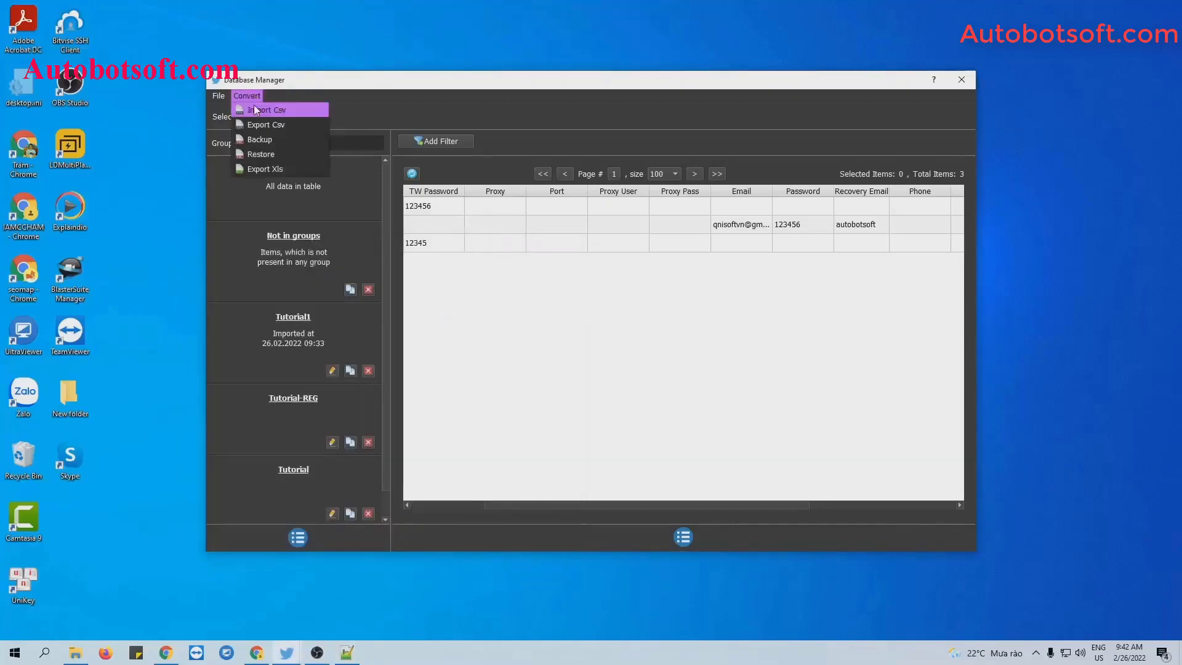
left_click(255, 110)
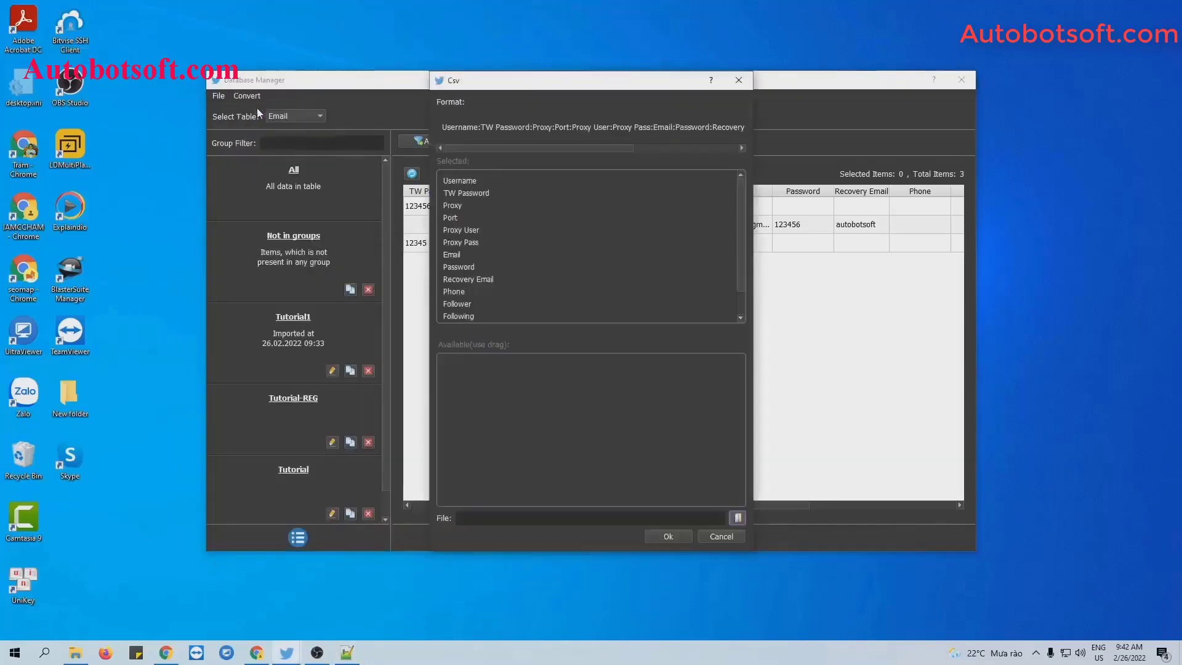
left_click(738, 519)
left_click(572, 207)
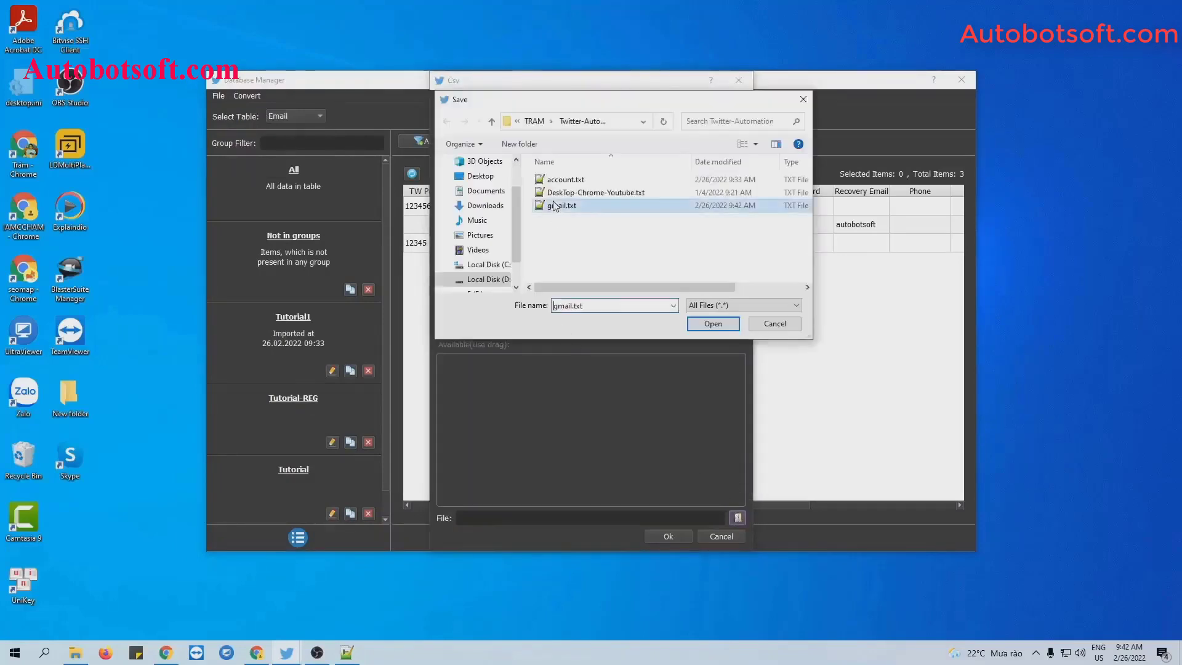
left_click(714, 325)
left_click(668, 536)
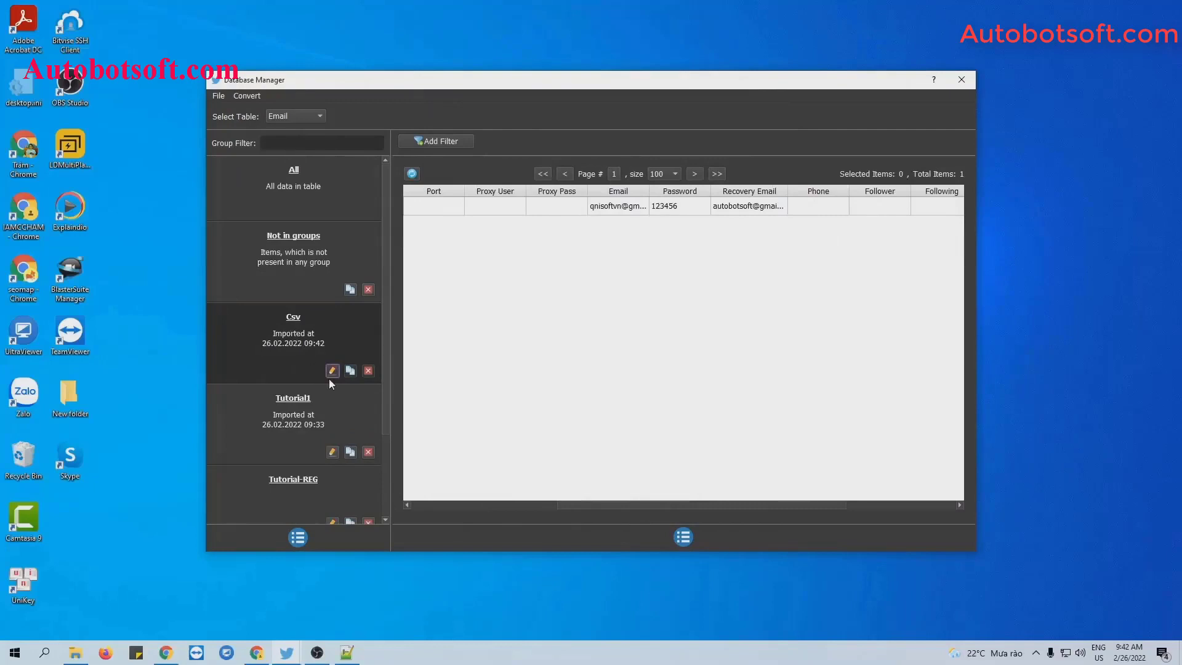
- Rename the new group to Tutorial-reg-1 and close the Database Manager
left_click(332, 370)
key("ctrl+a")
key("BackSpace")
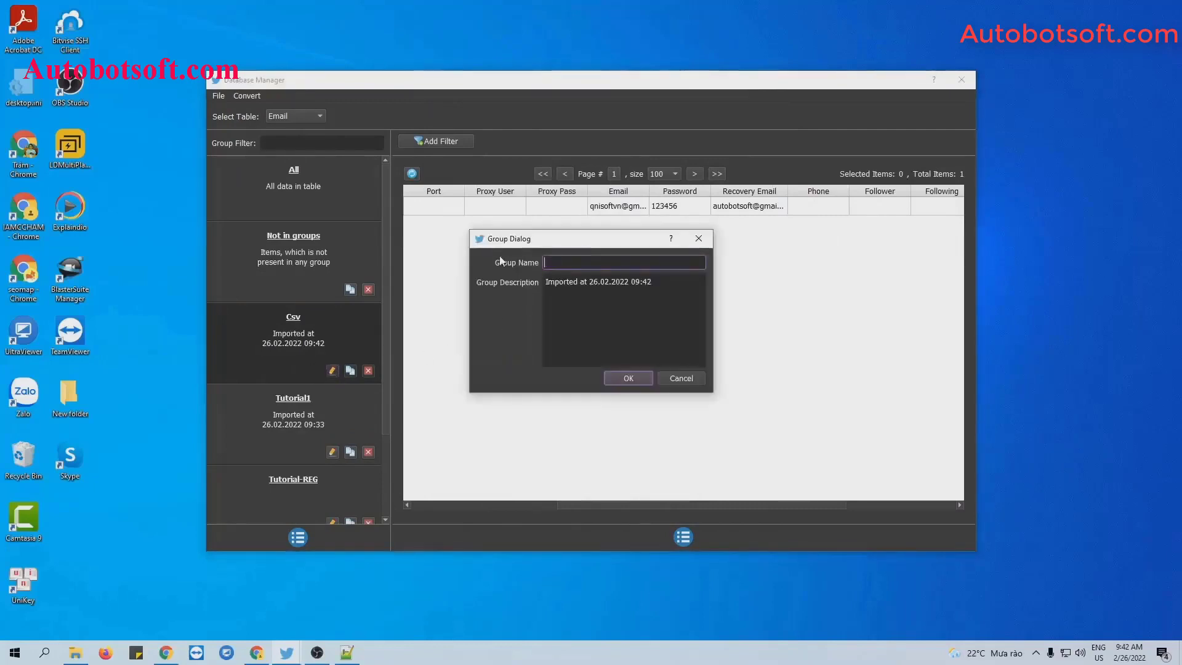
type("Tutorial-reg-")
key("Return")
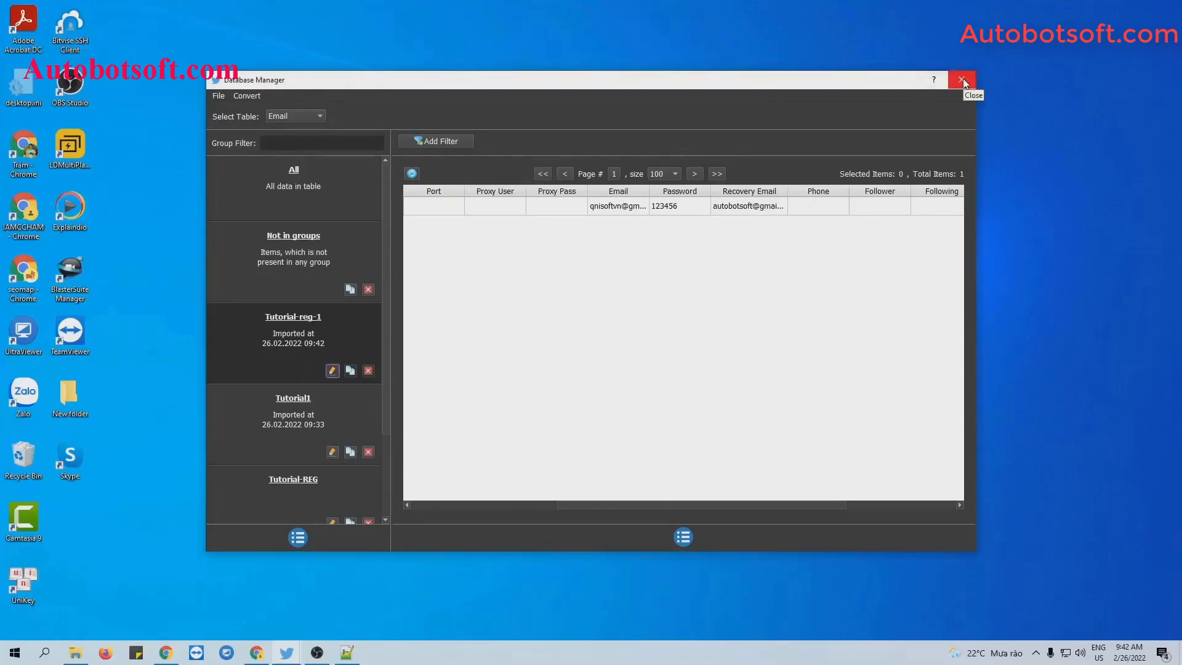
left_click(962, 78)
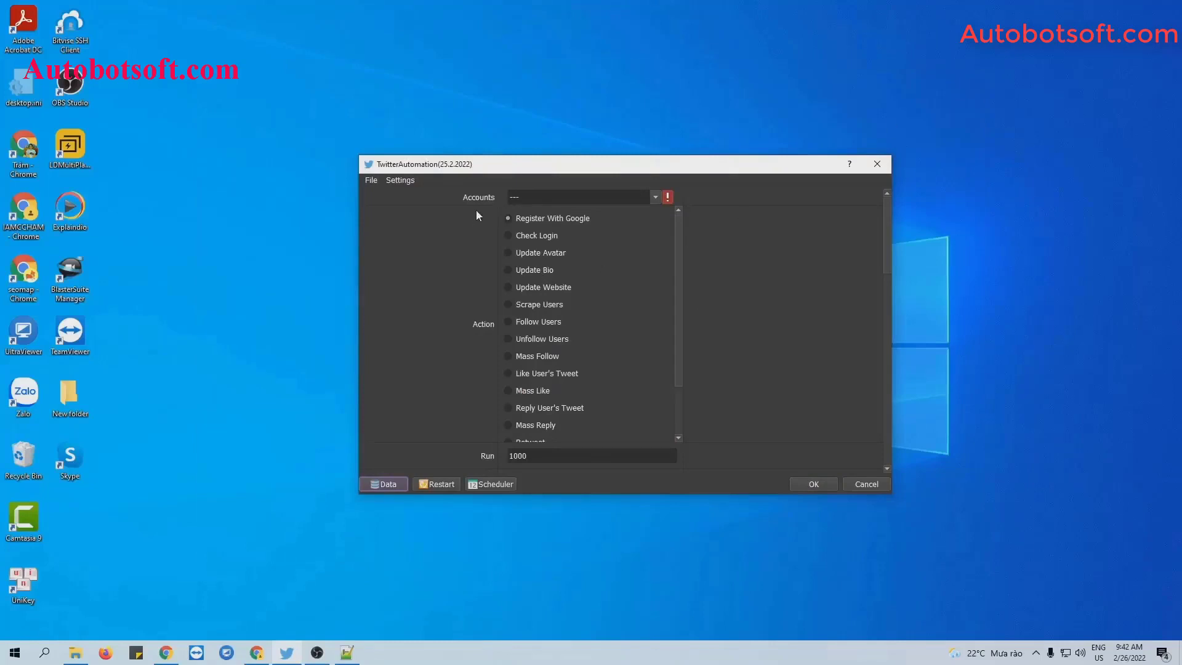
- Select the Tutorial account group in the Accounts dropdown
left_click(655, 197)
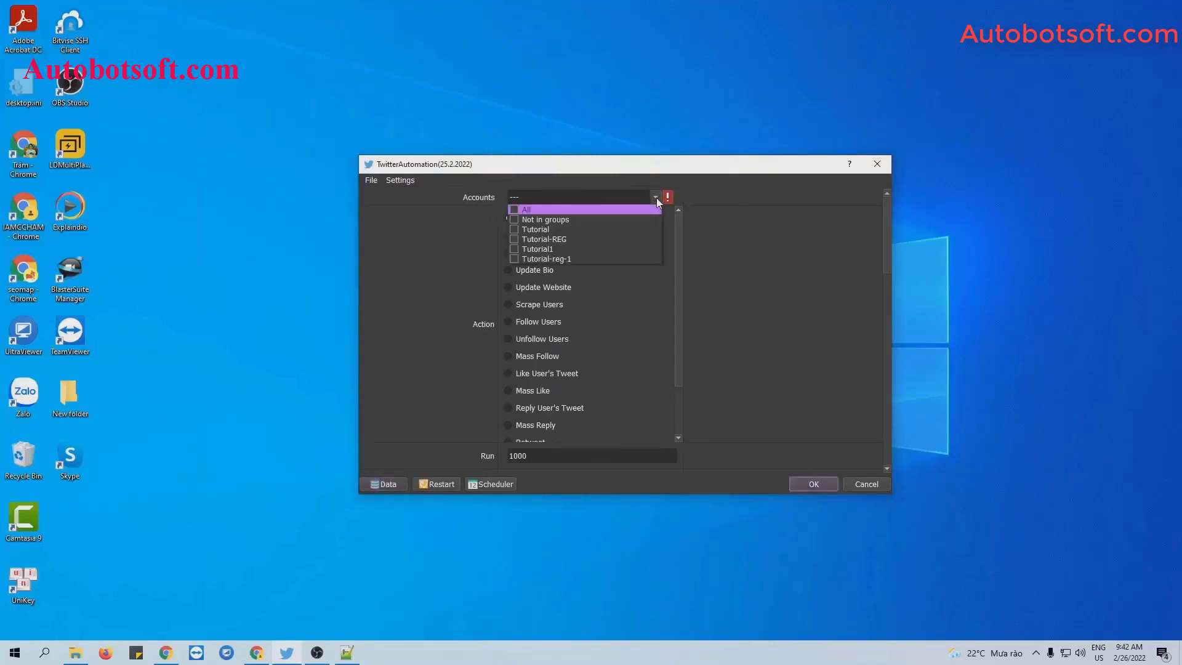
left_click(513, 230)
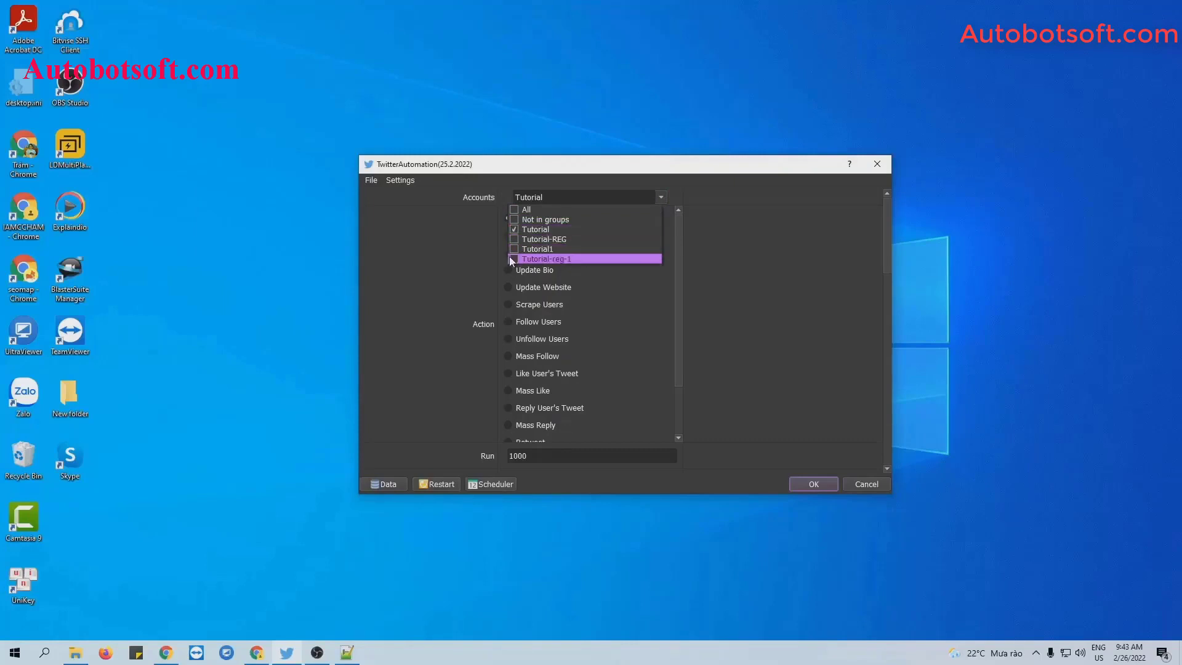
left_click(647, 271)
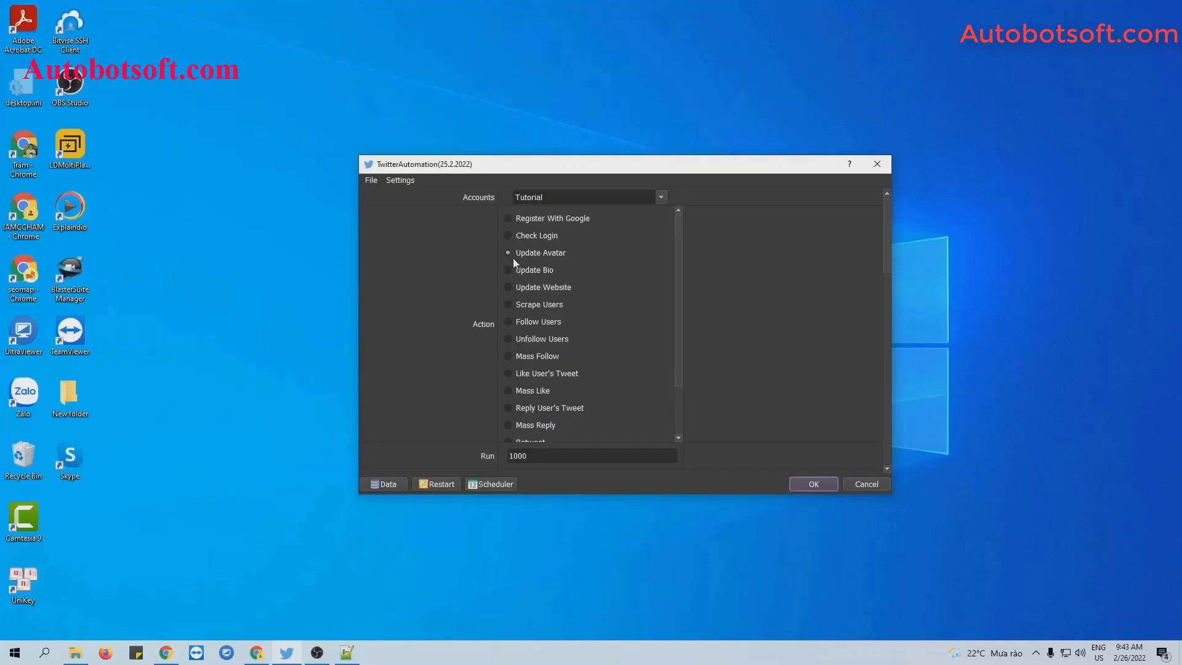
- Choose the Update Website action and set Run to 1000
left_click(507, 287)
scroll(670, 311, "down", 3)
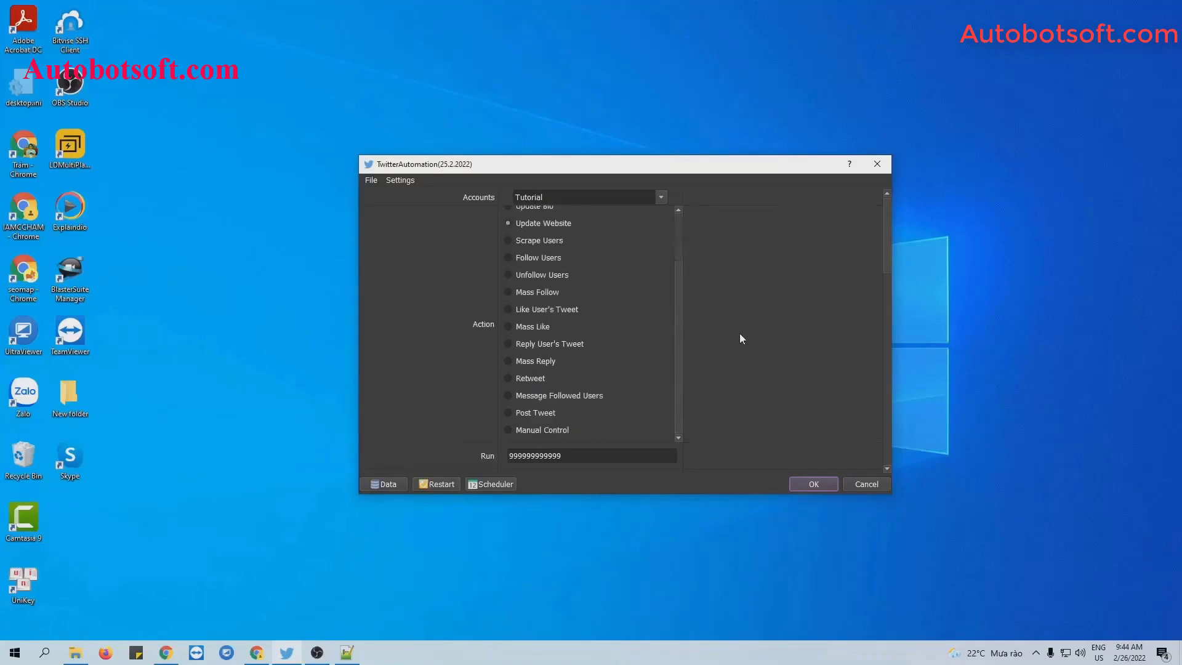
scroll(739, 334, "down", 2)
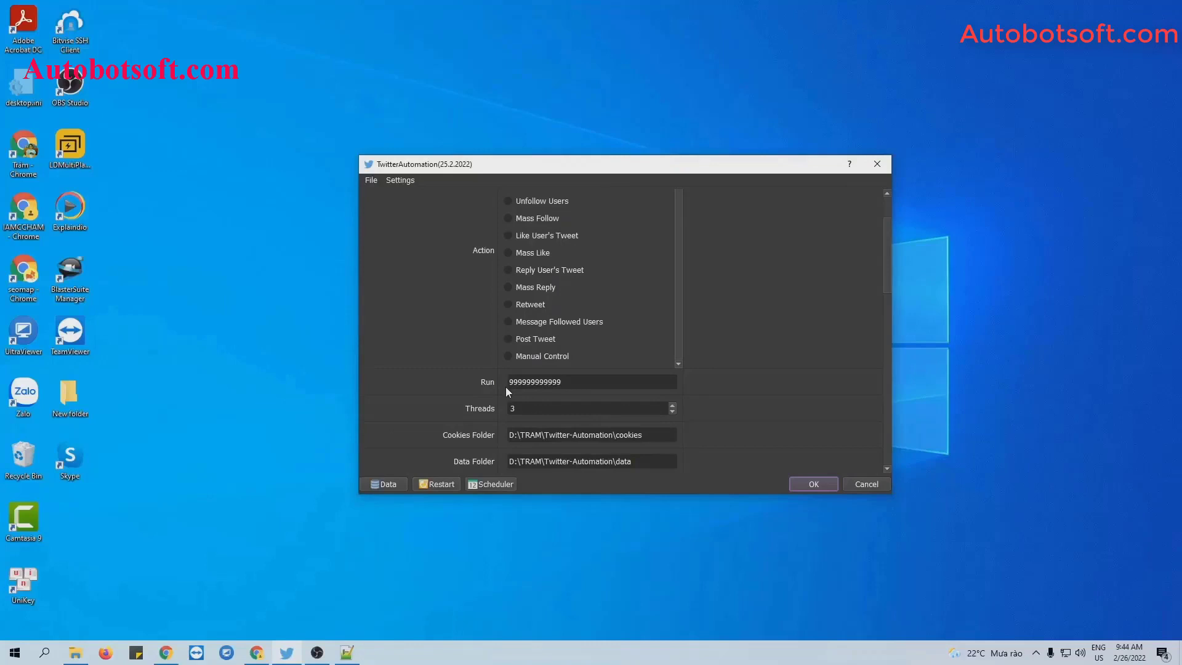
left_click_drag(566, 383, 501, 384)
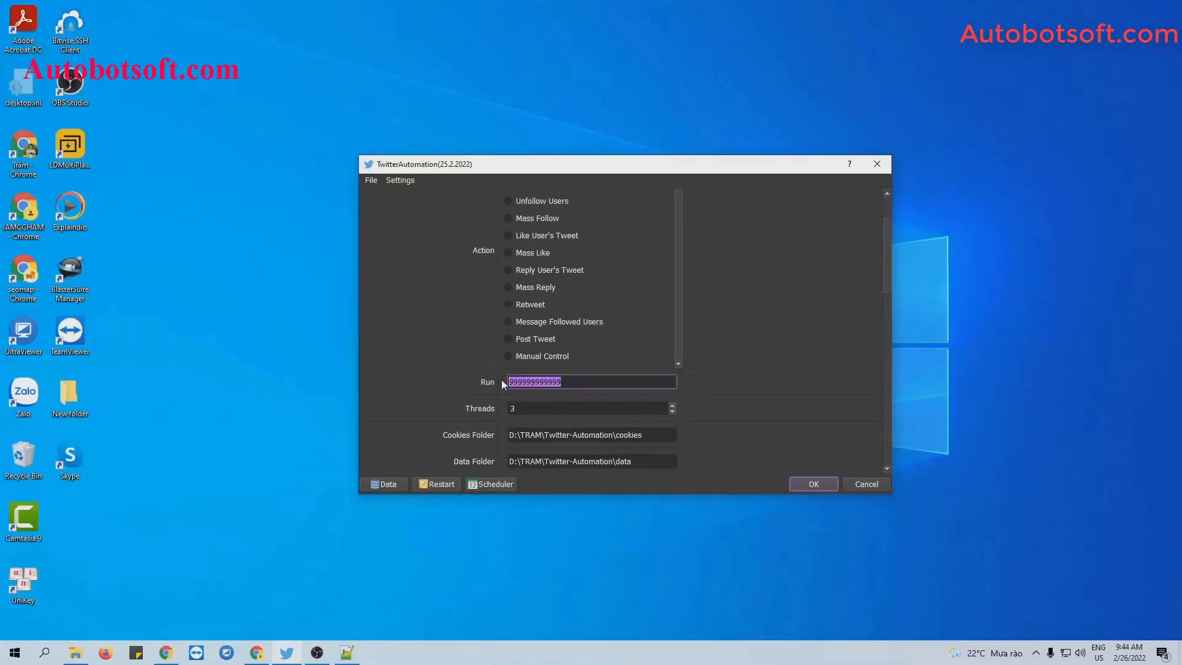
type("1000")
scroll(781, 325, "down", 2)
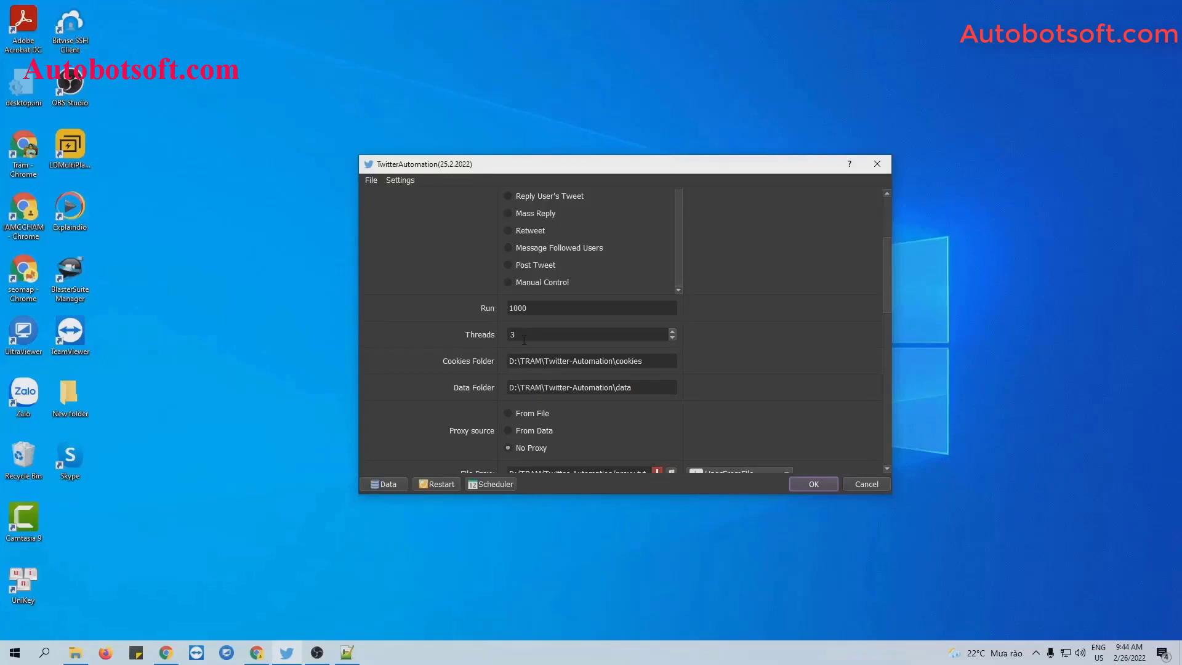
scroll(791, 338, "down", 2)
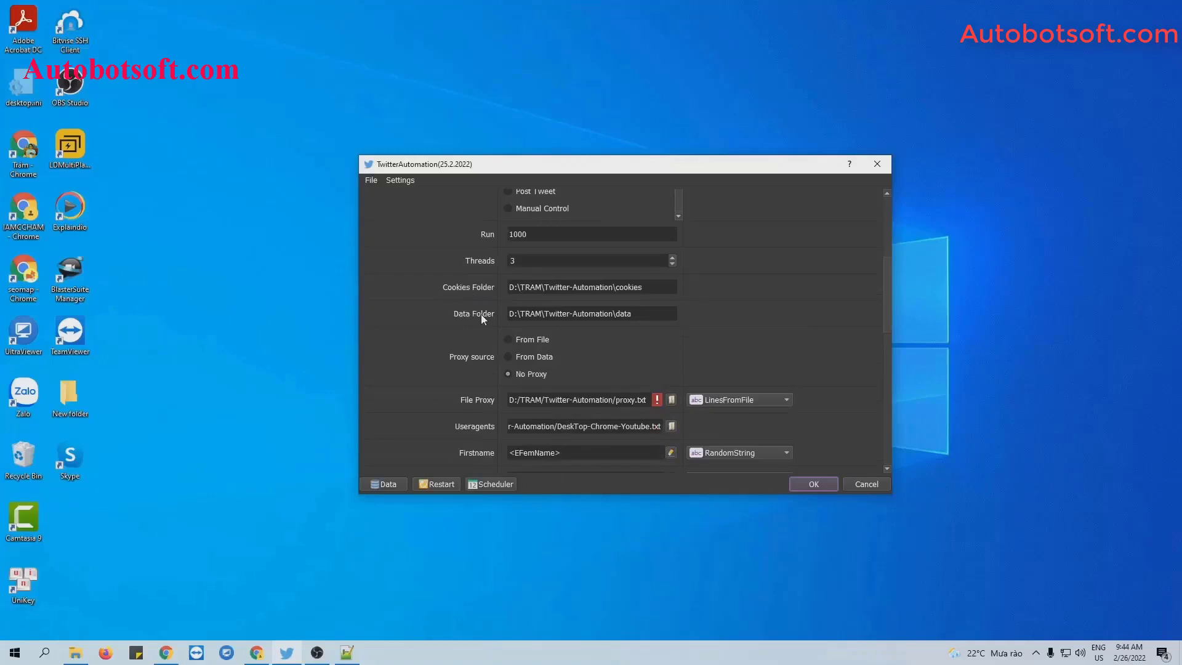
- Create a cookies folder in Twitter-Automation and paste its path into Cookies Folder
left_click(73, 656)
right_click(201, 379)
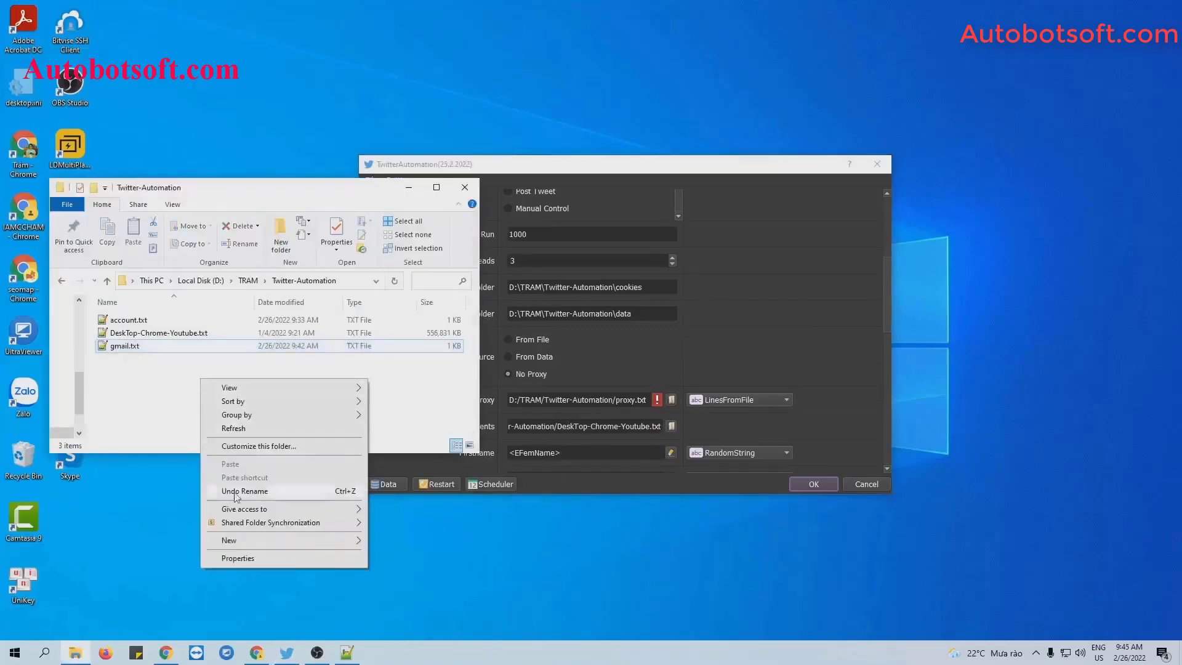
mouse_move(237, 540)
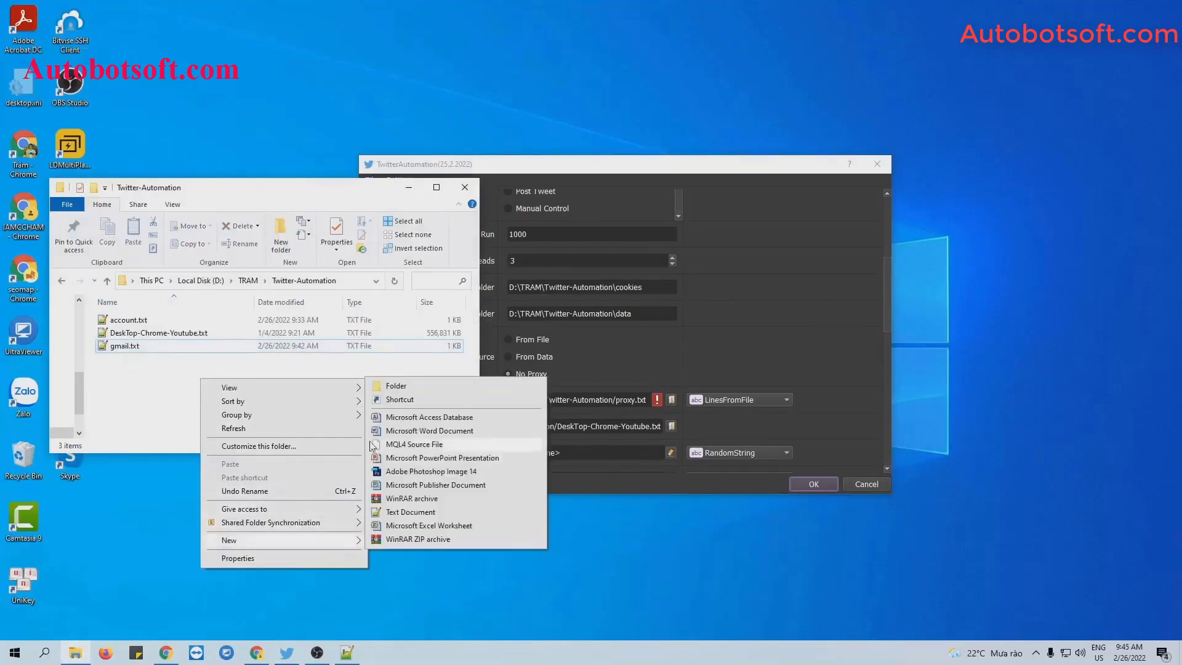
left_click(401, 391)
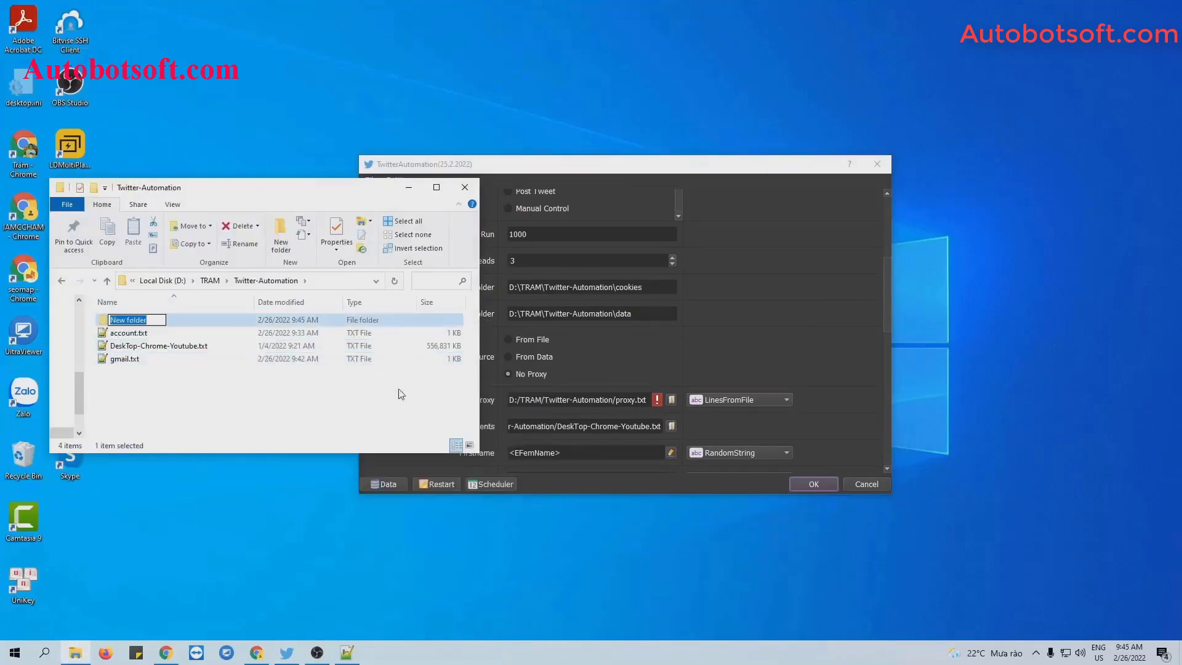
type("cookies")
key("Return")
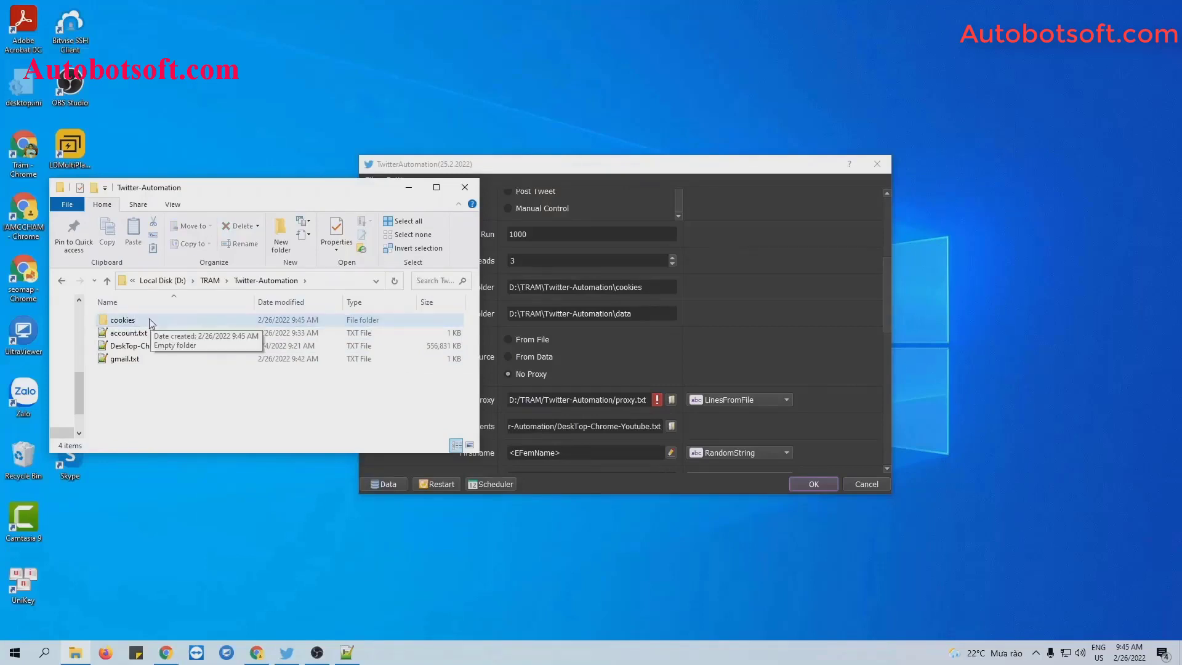
double_click(150, 323)
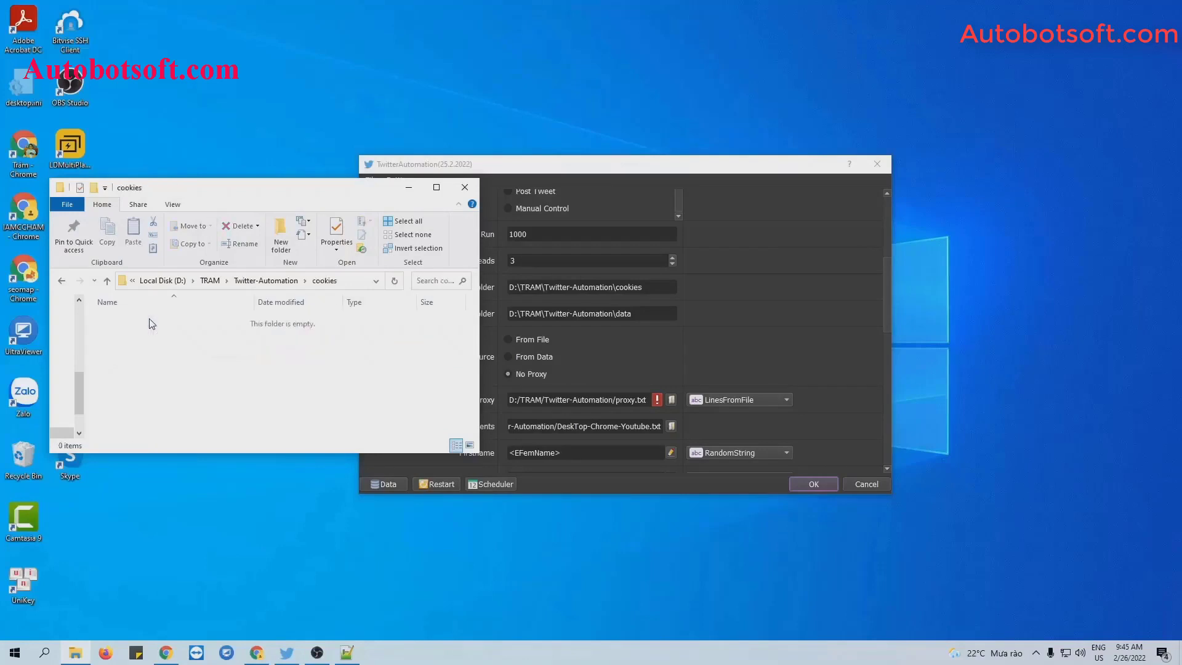
left_click(350, 285)
key("ctrl+c")
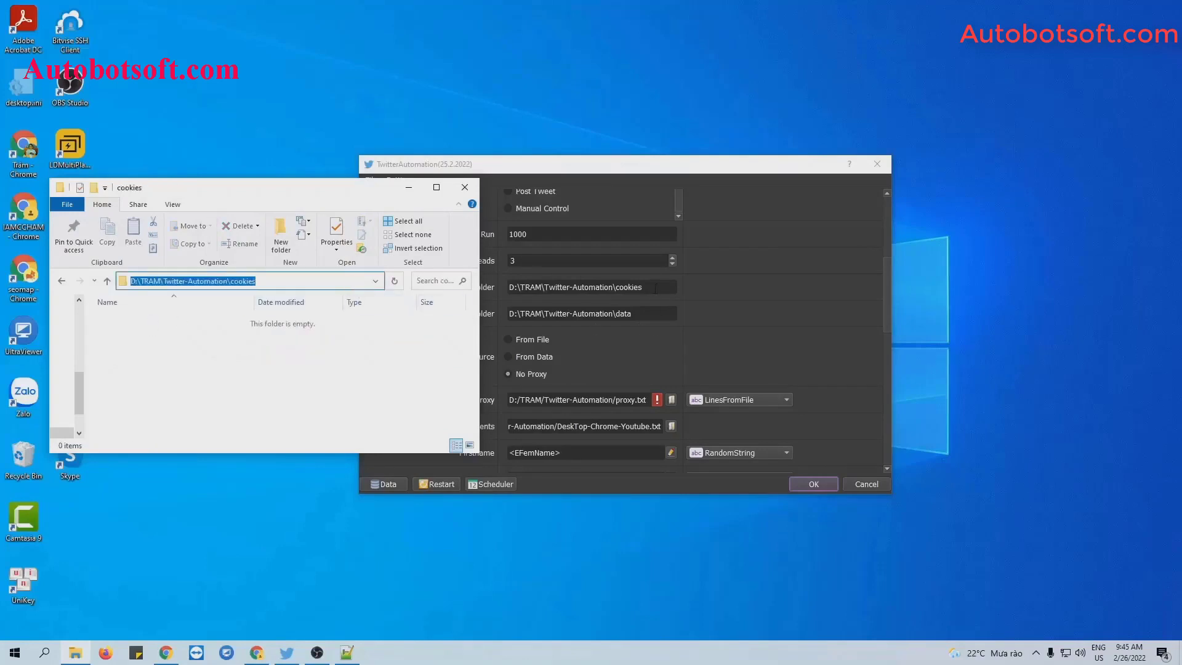
triple_click(654, 287)
key("ctrl+v")
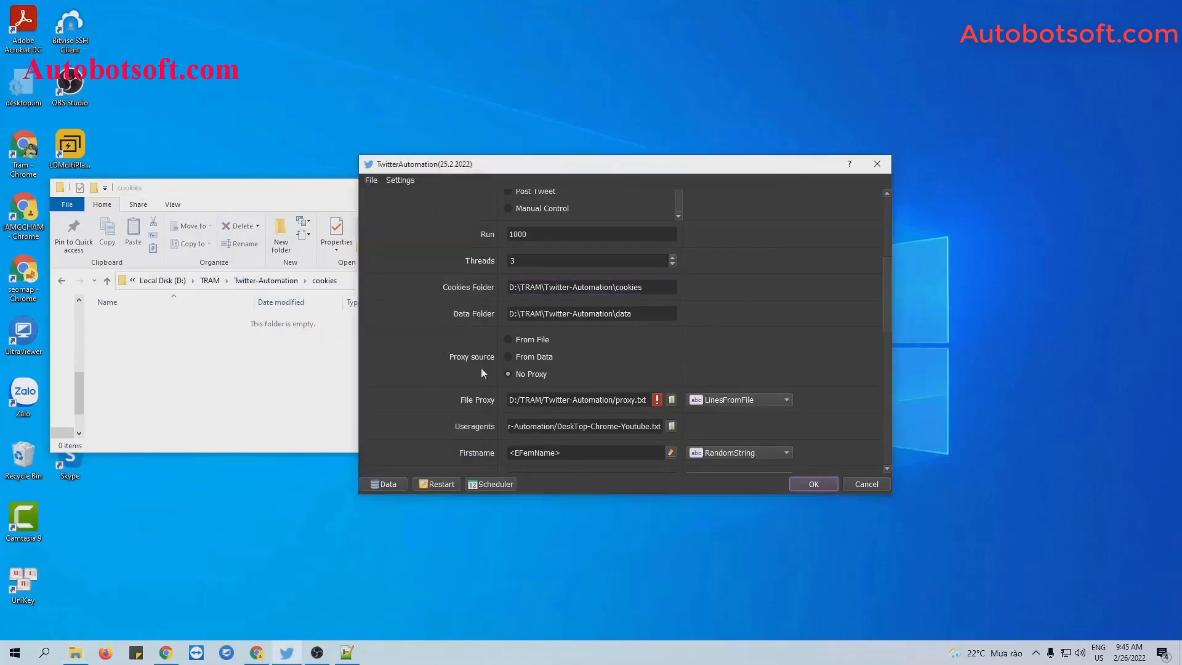
left_click(62, 281)
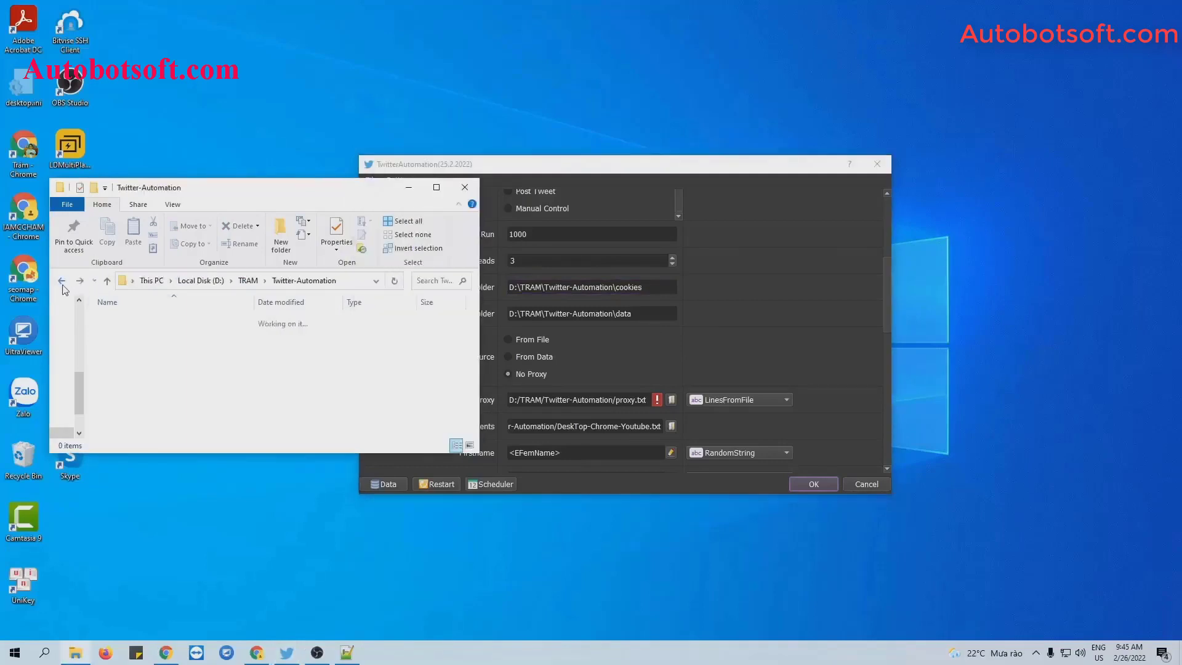
- Create a data folder in Twitter-Automation and copy its path for the Data Folder field
right_click(213, 395)
mouse_move(246, 555)
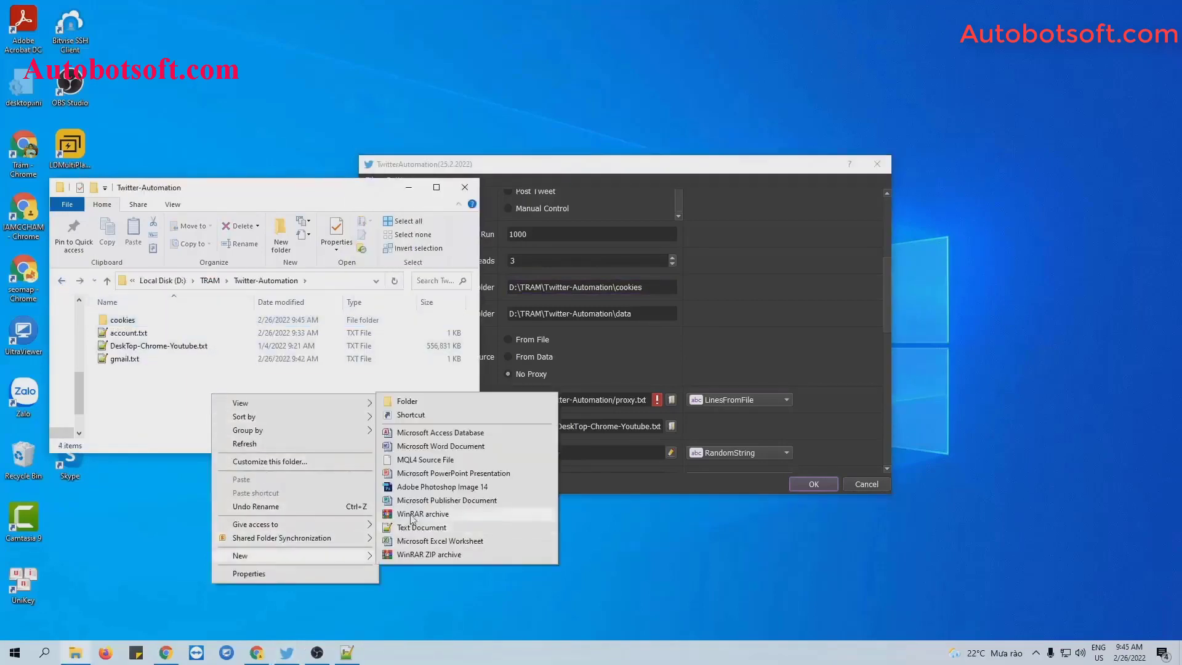
left_click(386, 404)
type("data")
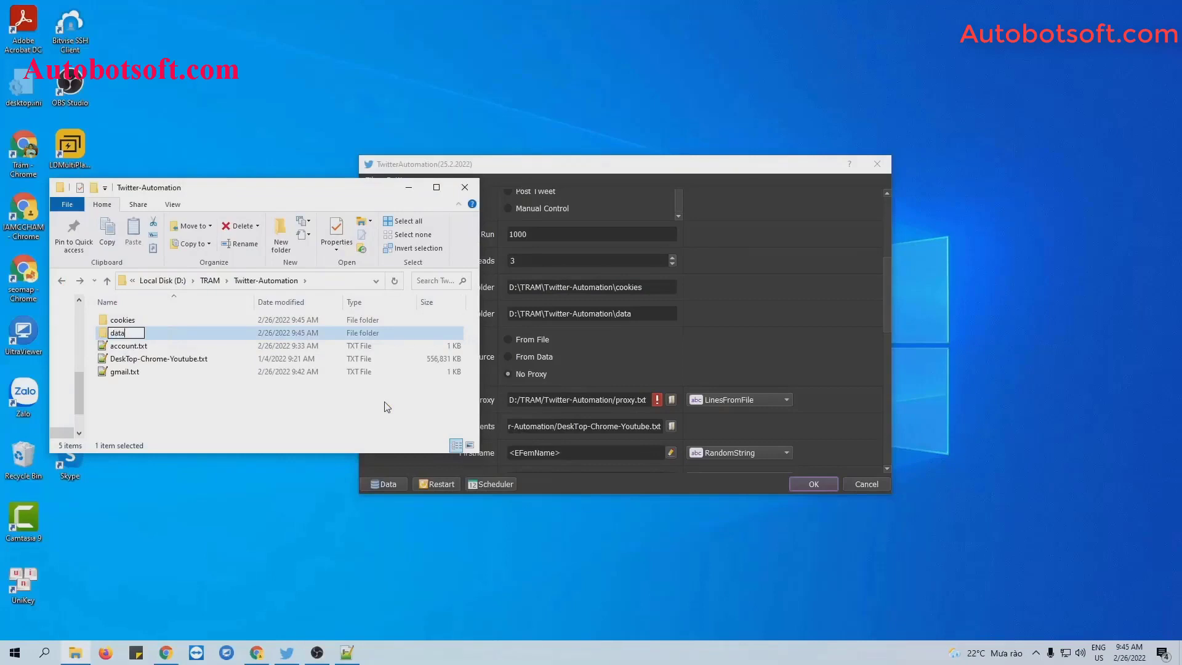
key("Return")
double_click(227, 335)
left_click(344, 283)
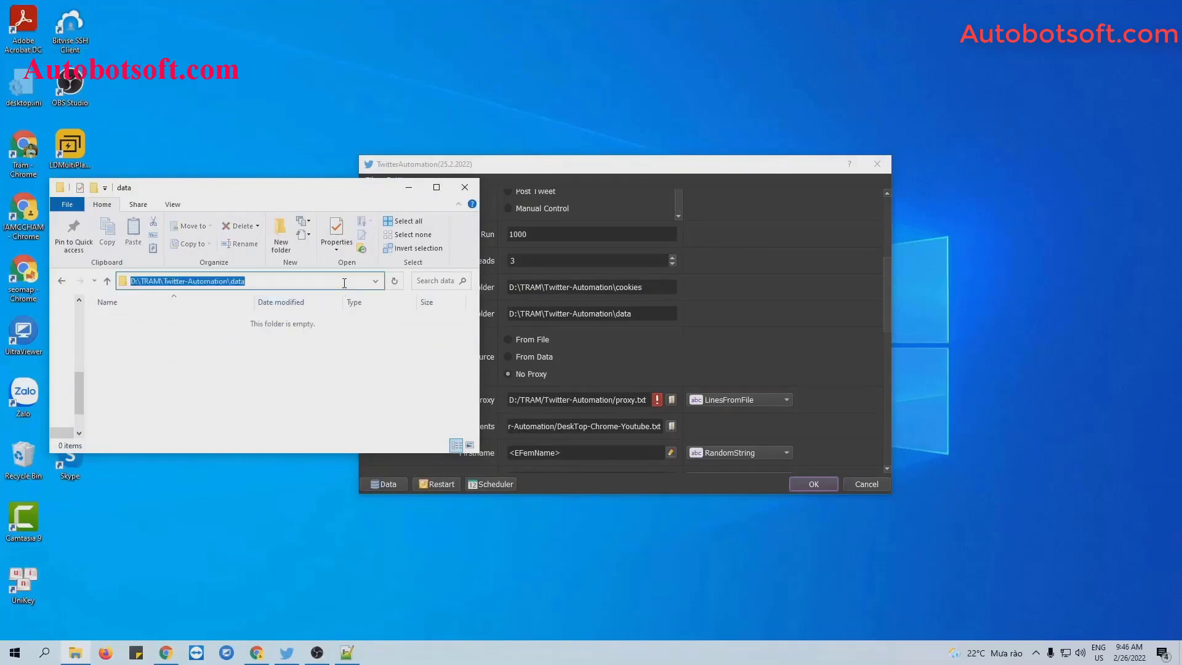
triple_click(603, 313)
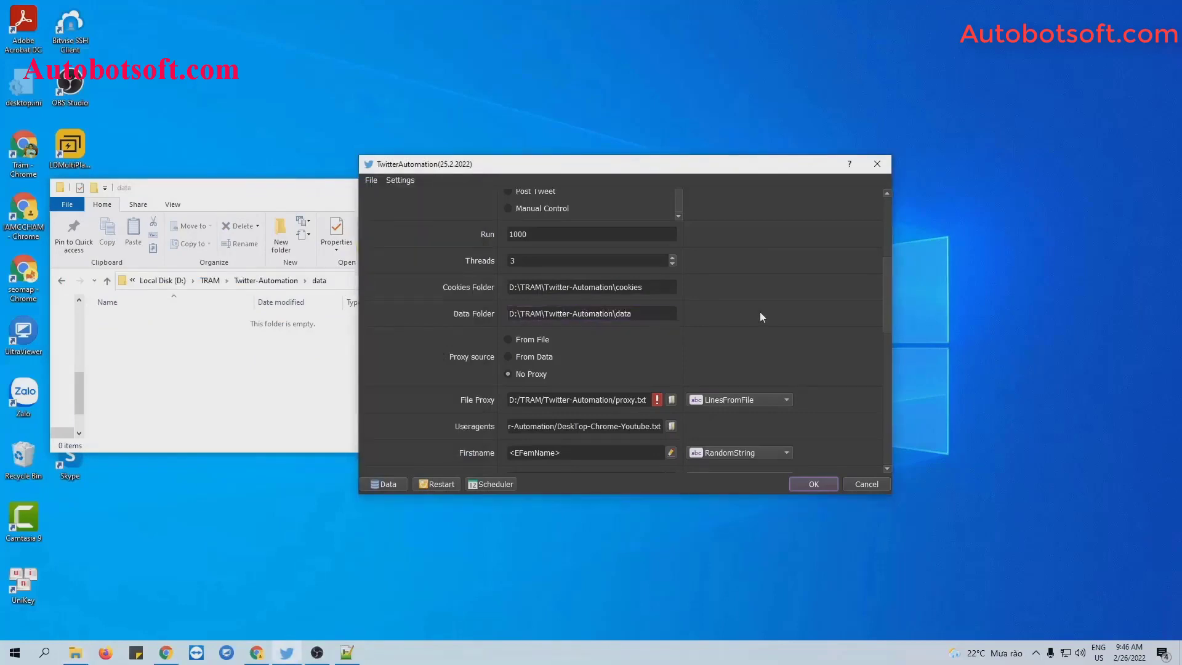
left_click(255, 204)
- Set the Proxy source to From File, reading proxies with LinesFromFile
left_click(406, 190)
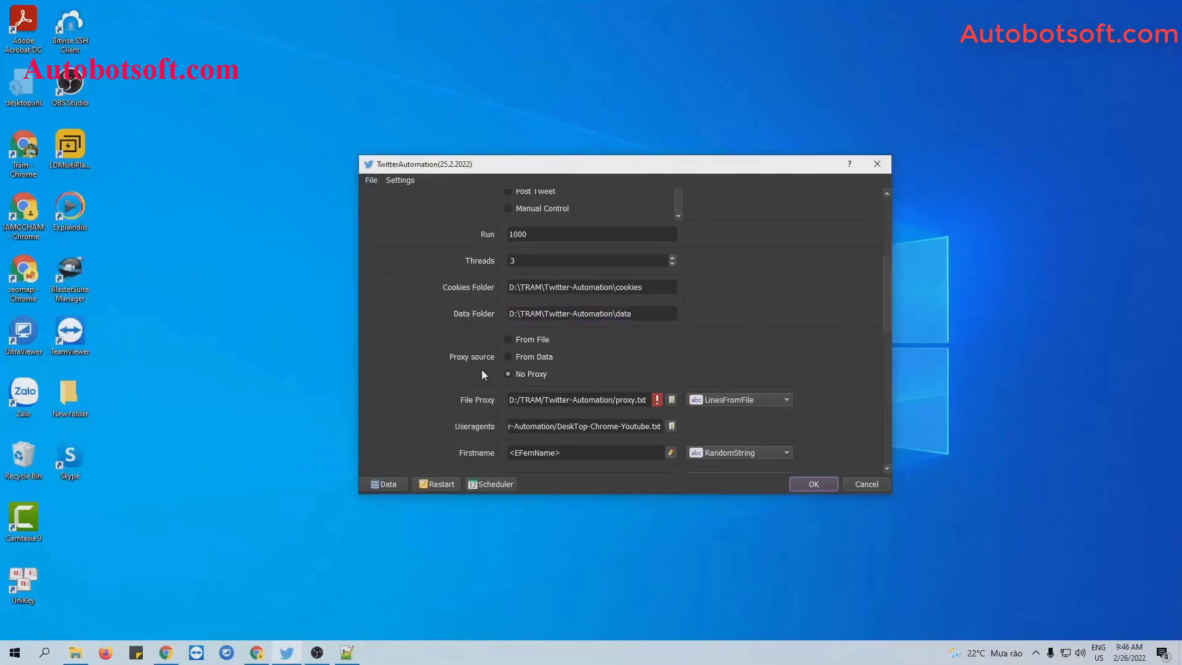
left_click(507, 341)
left_click(733, 400)
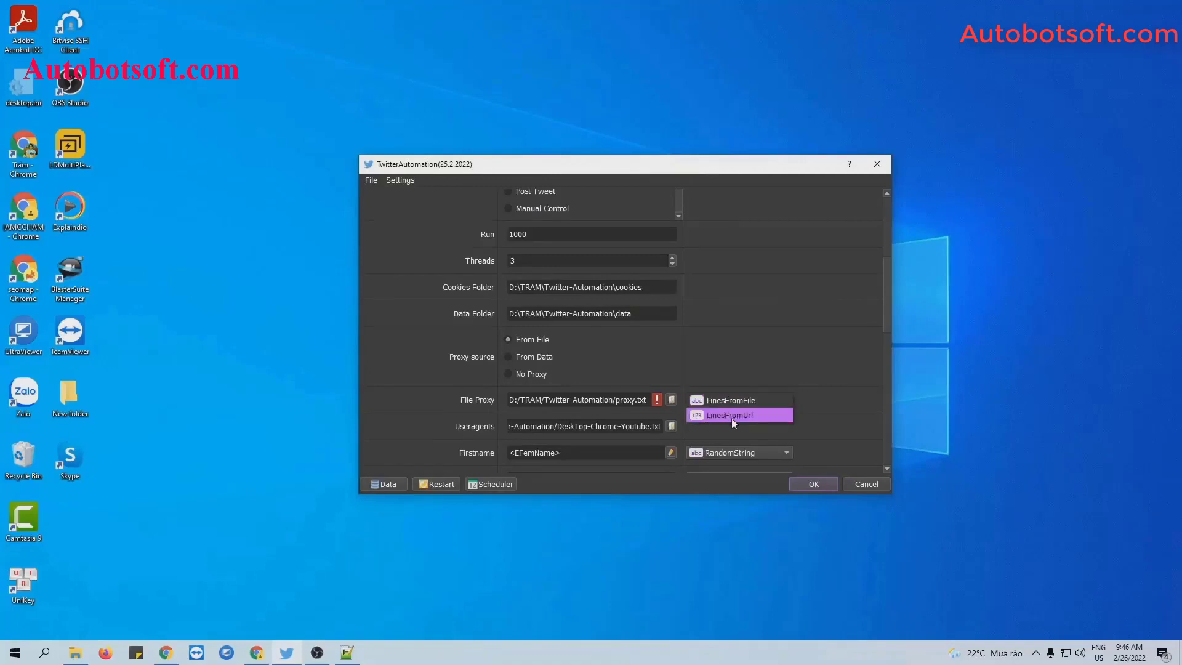
left_click(734, 402)
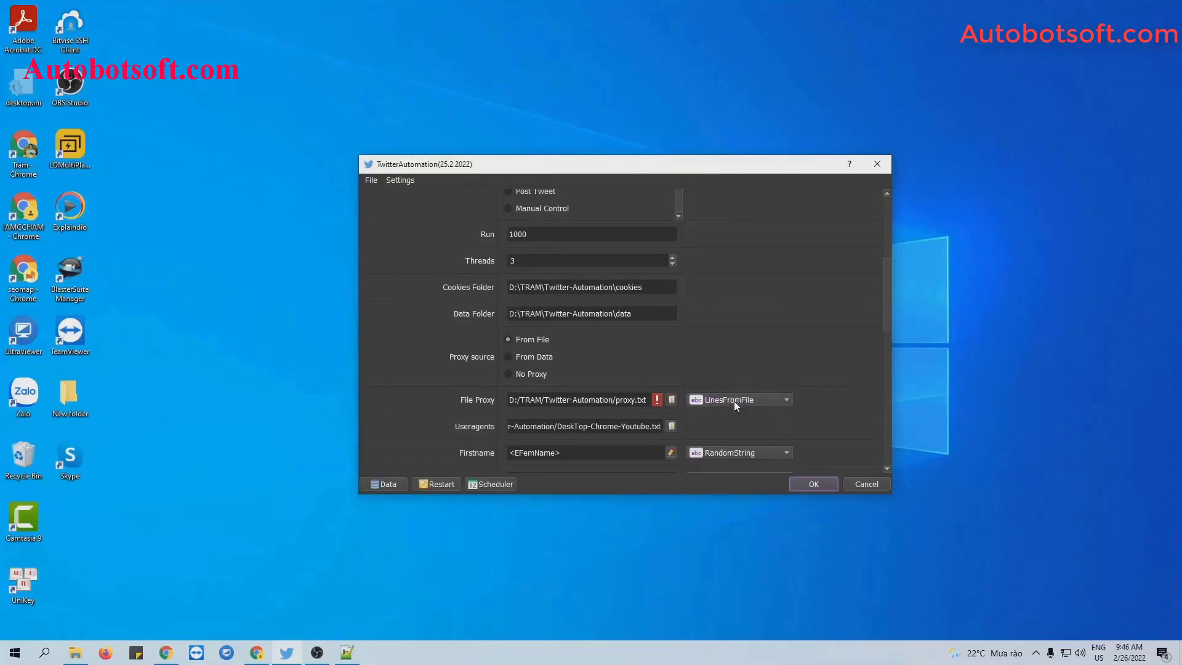
- Create an empty text document named proxy.txt in the Twitter-Automation folder
left_click(84, 657)
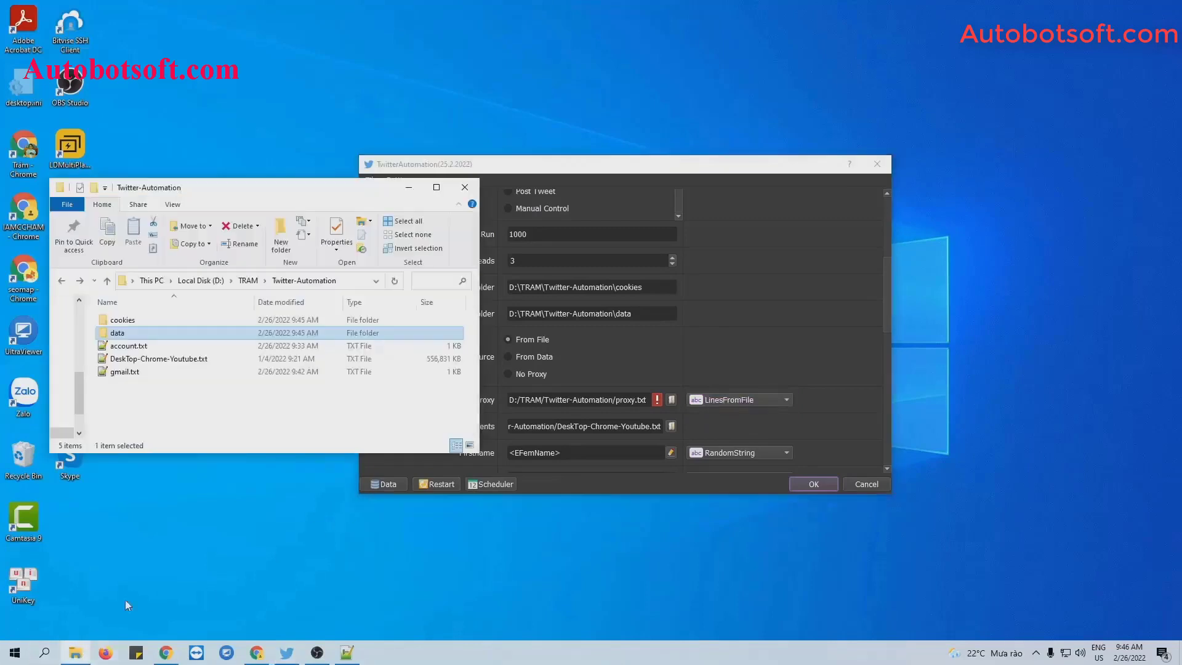
right_click(171, 384)
mouse_move(203, 545)
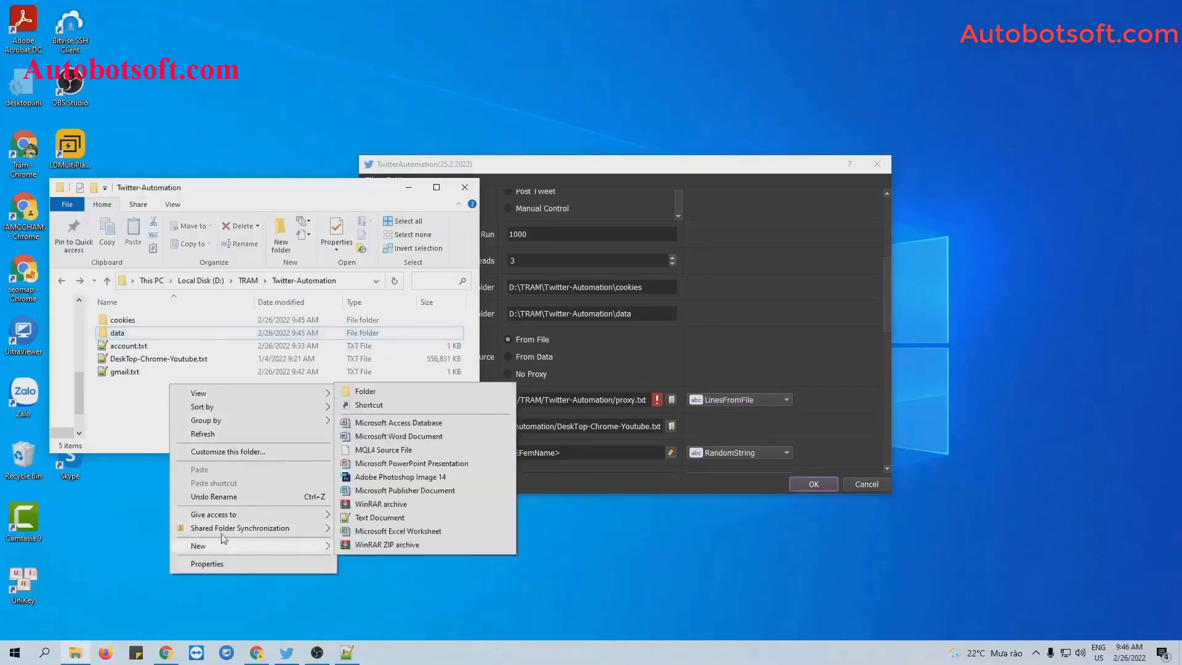
left_click(380, 518)
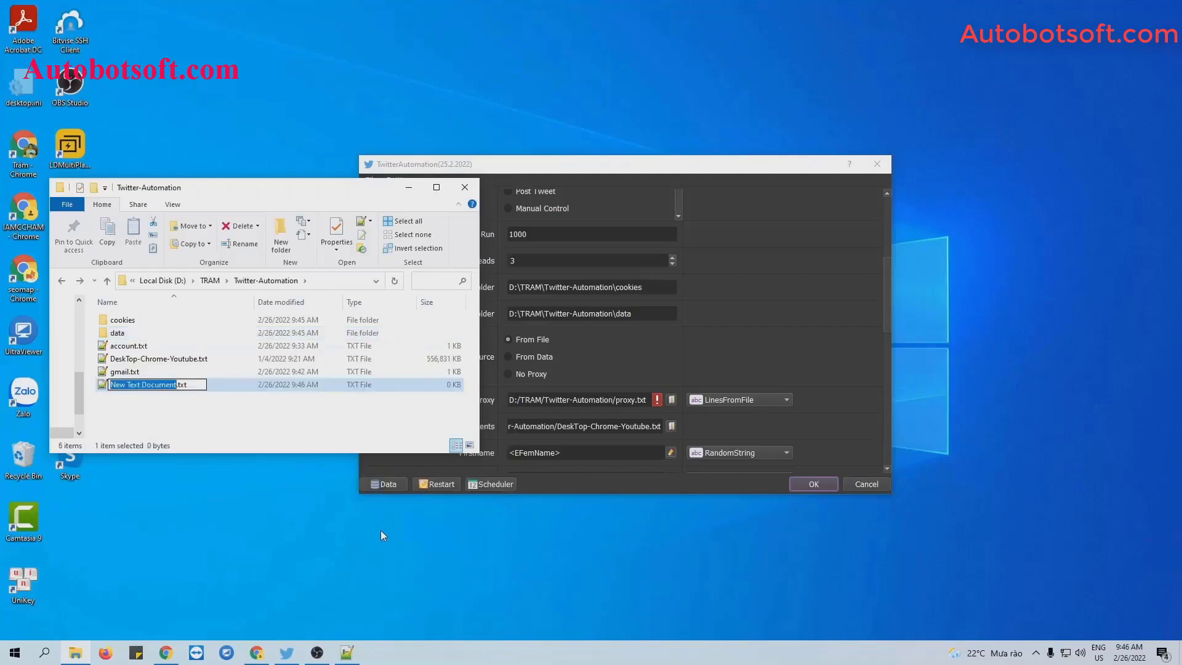
type("proxy")
key("Return")
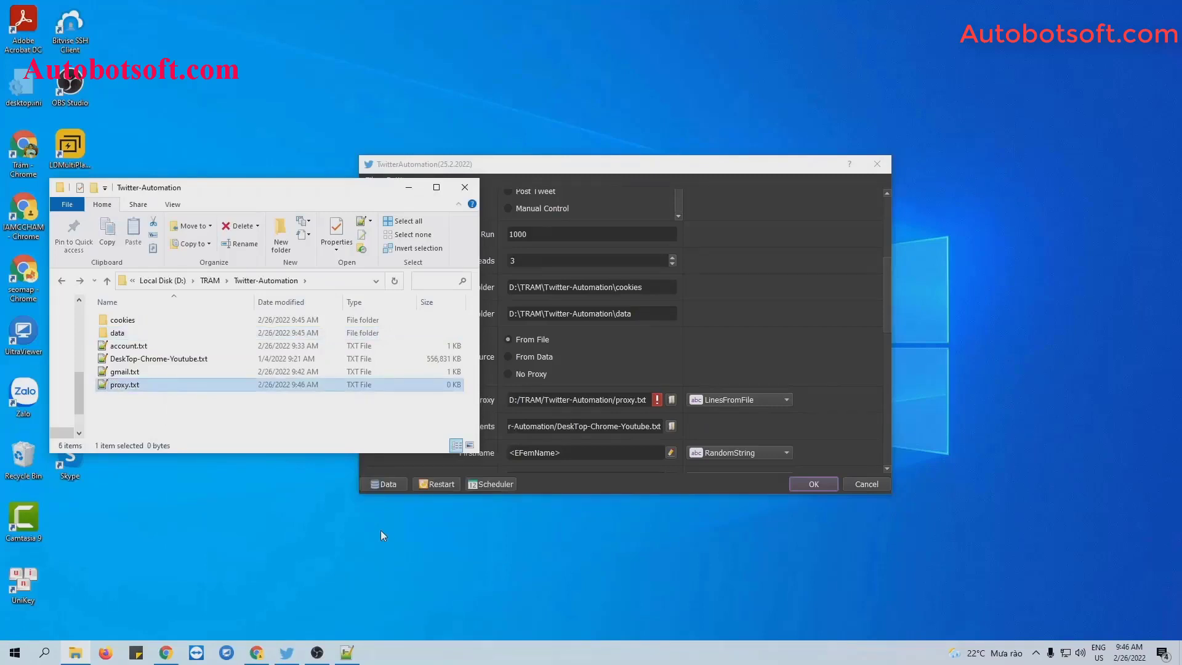
- Paste the 55 IP:3128 proxy lines into proxy.txt, save, and minimize Notepad++ and Explorer
double_click(124, 385)
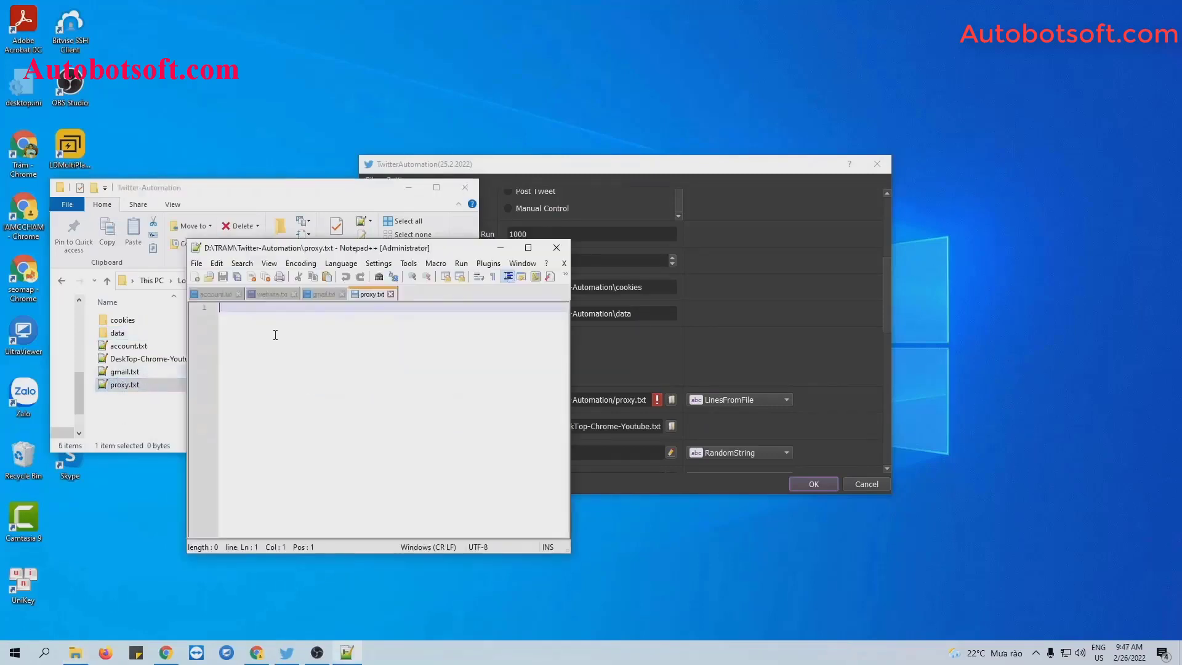
key("ctrl+v")
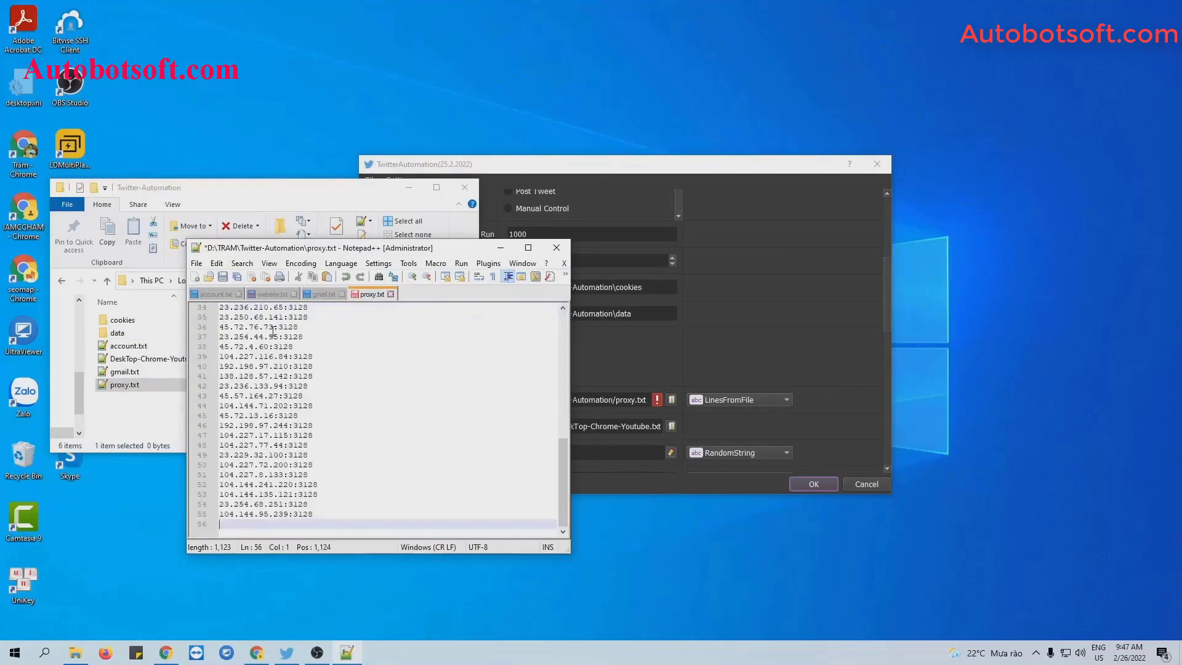
key("BackSpace")
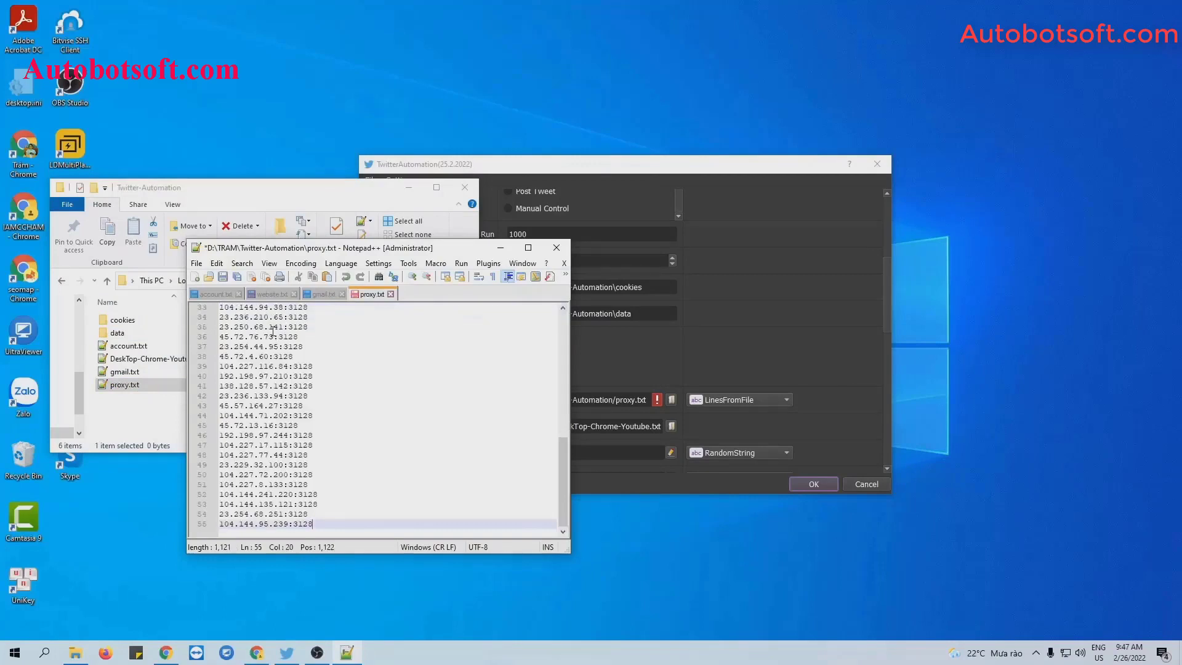
left_click(222, 276)
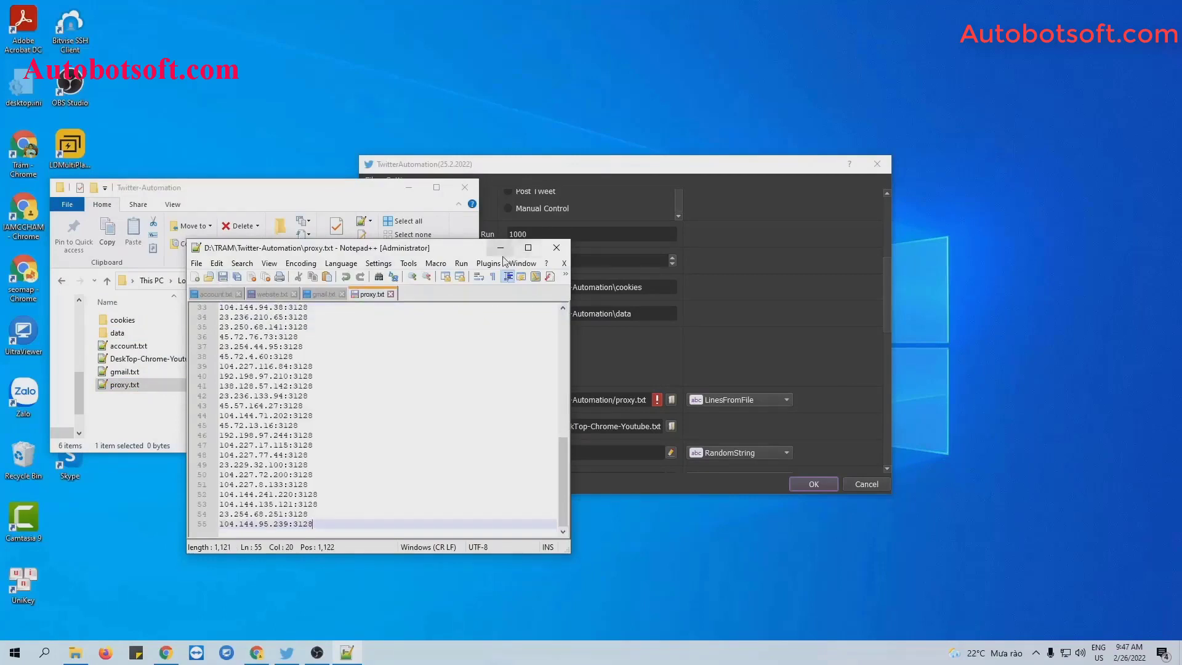
left_click(499, 248)
left_click(409, 187)
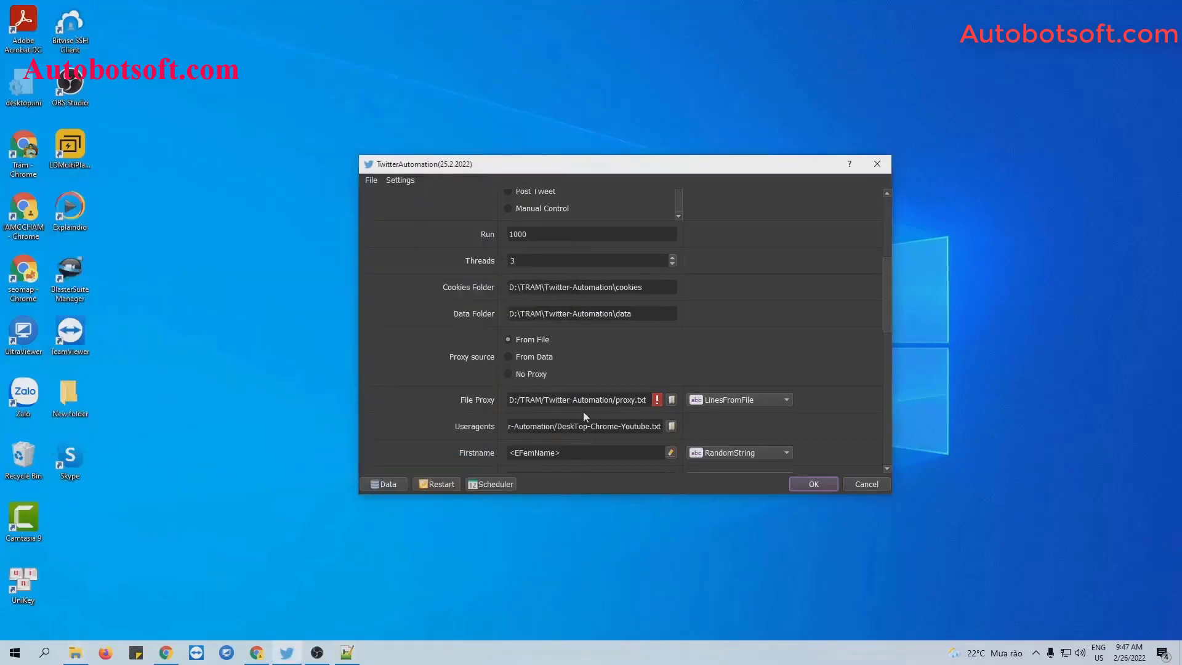
left_click(672, 400)
left_click(492, 328)
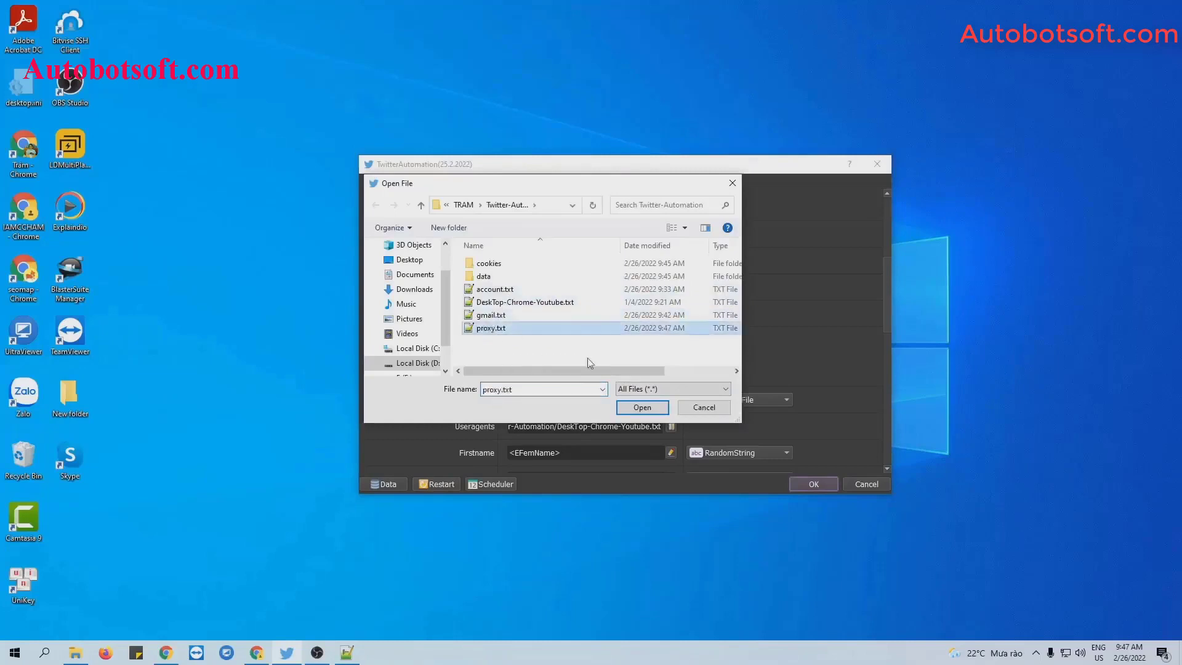
left_click(644, 409)
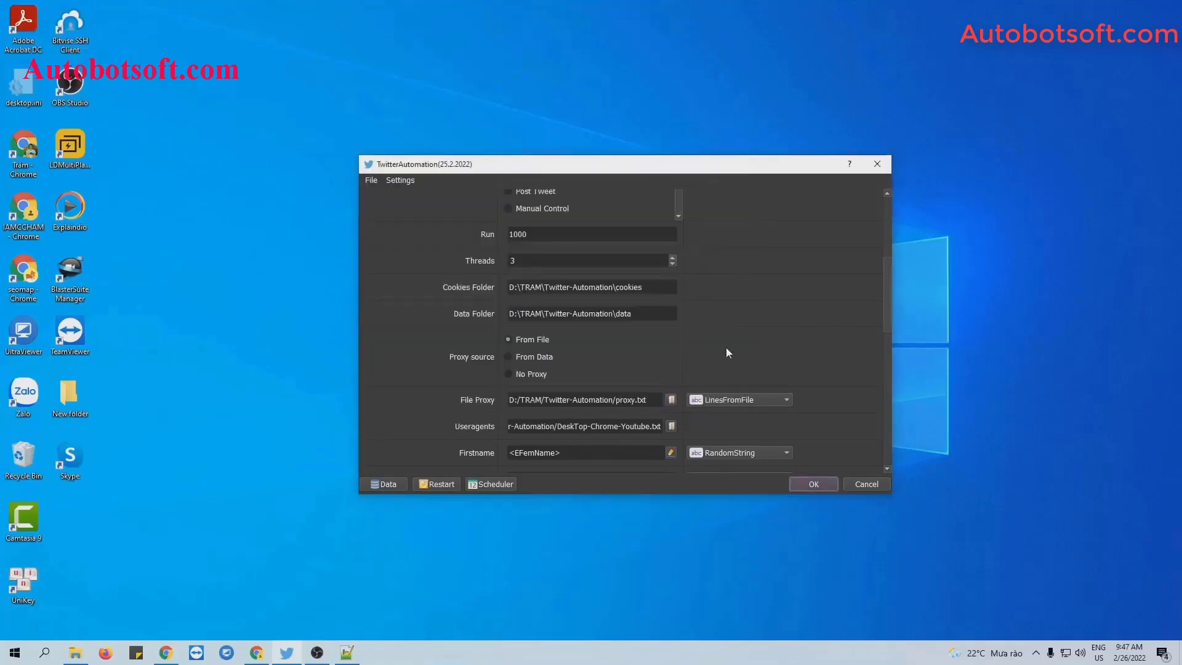
left_click(747, 362)
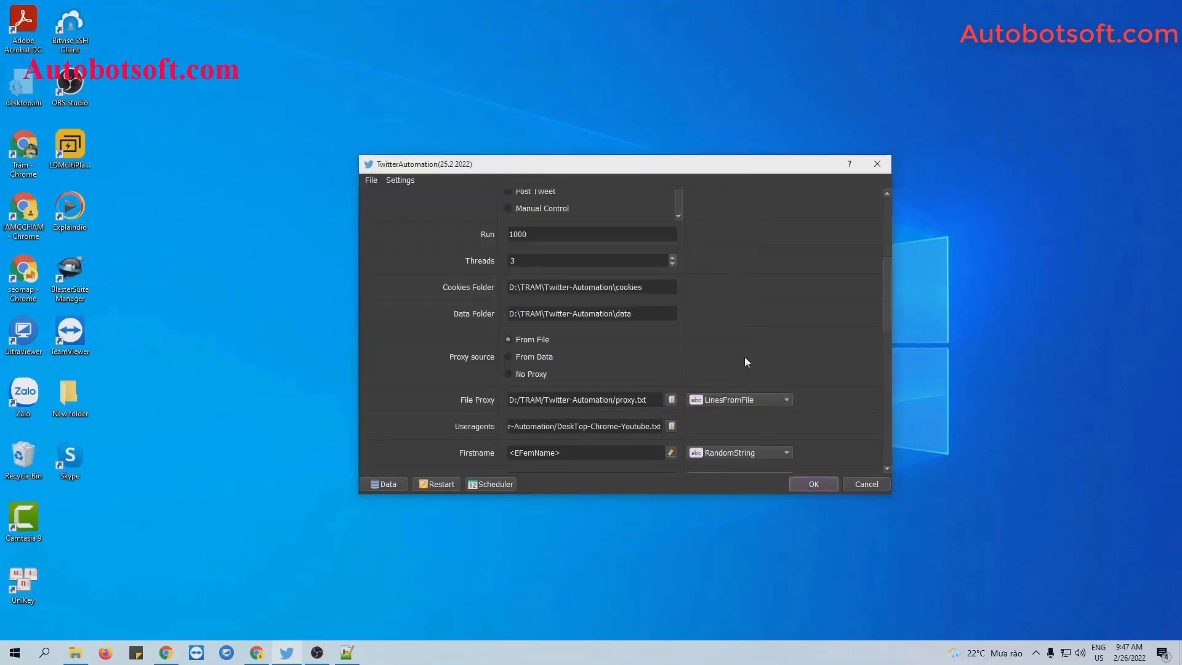
left_click(755, 400)
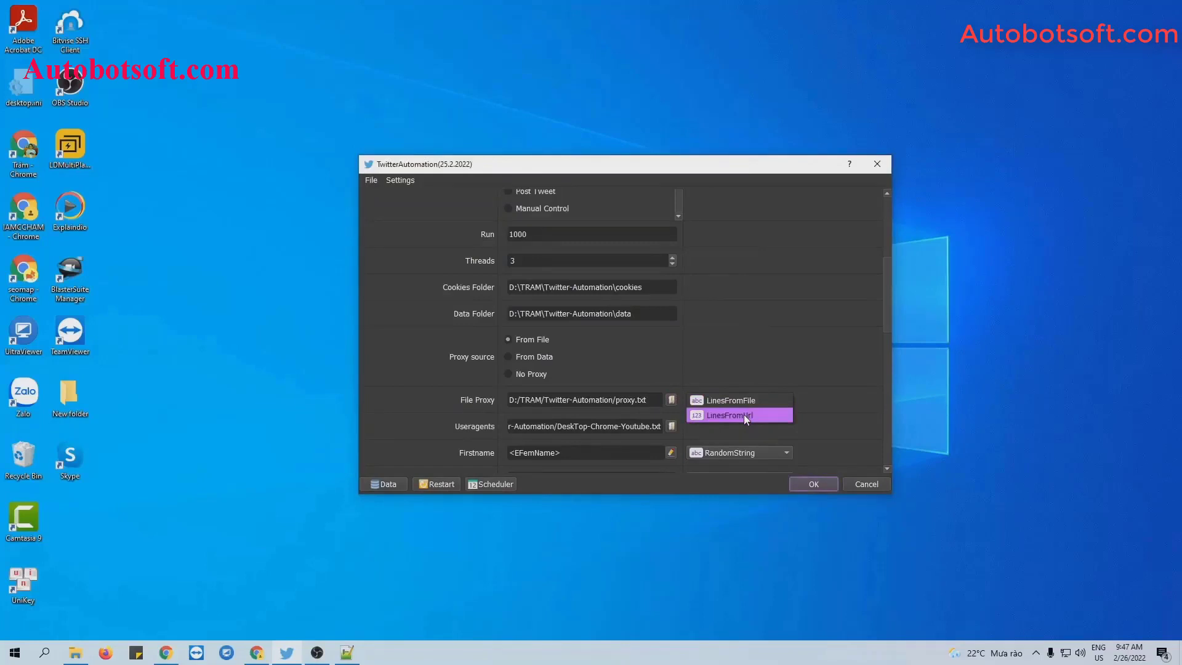
left_click(744, 415)
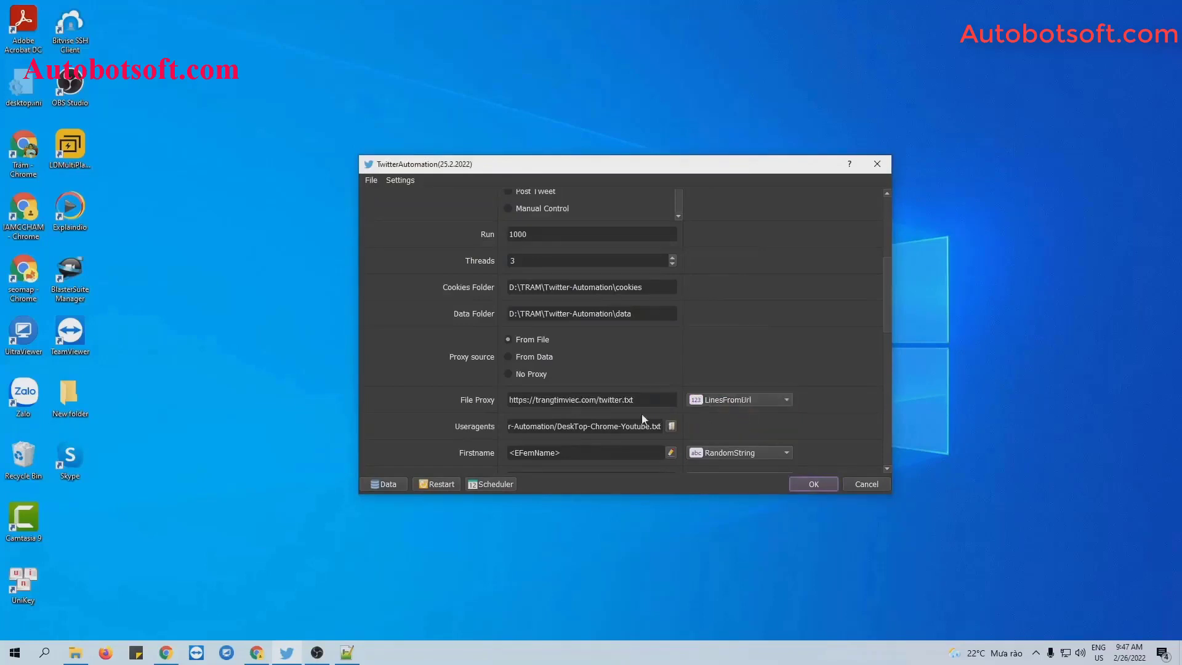
left_click_drag(633, 399, 496, 390)
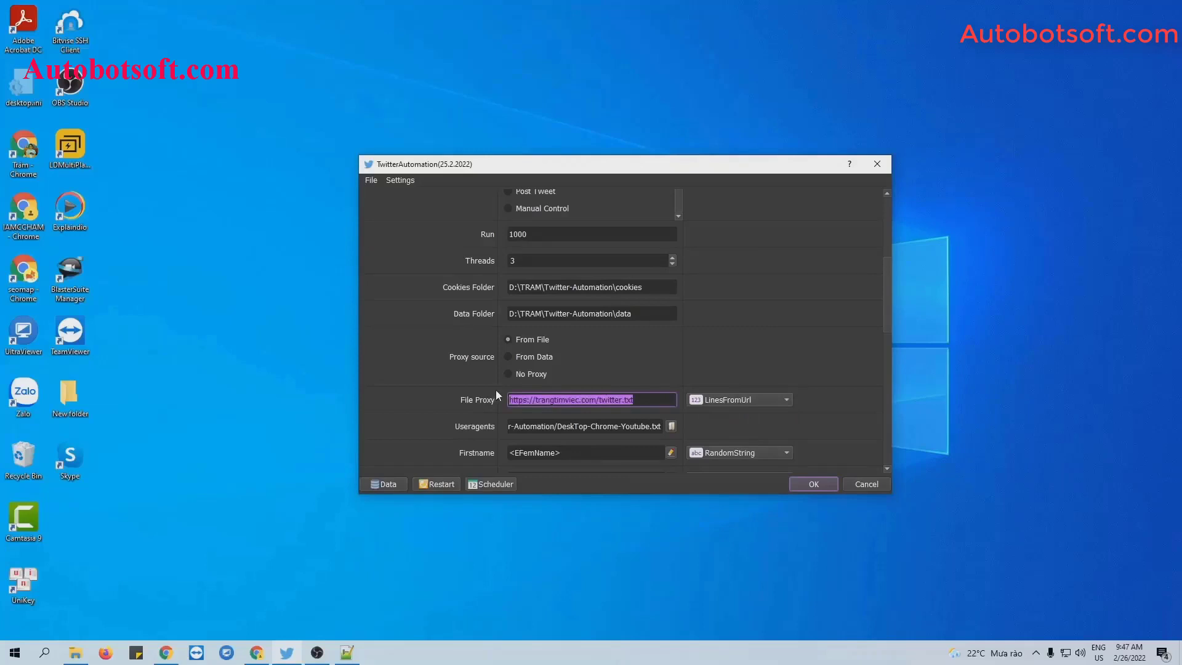
left_click(510, 355)
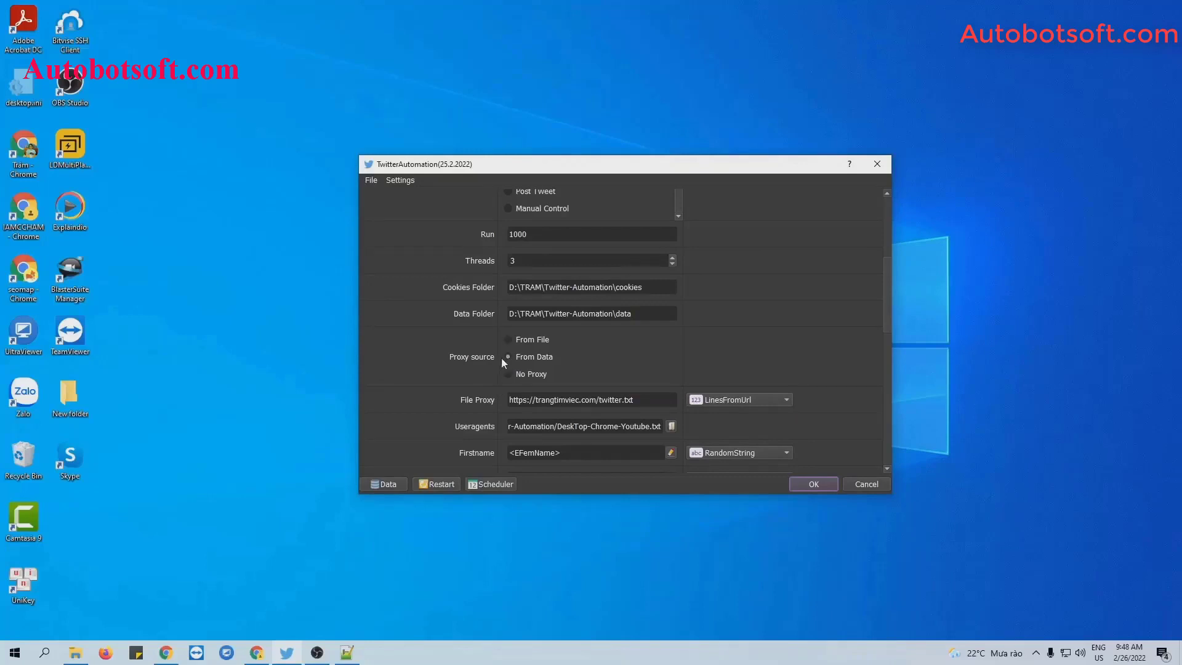
- Set Proxy source to From Data, review the Database Manager, then choose No Proxy
left_click(508, 356)
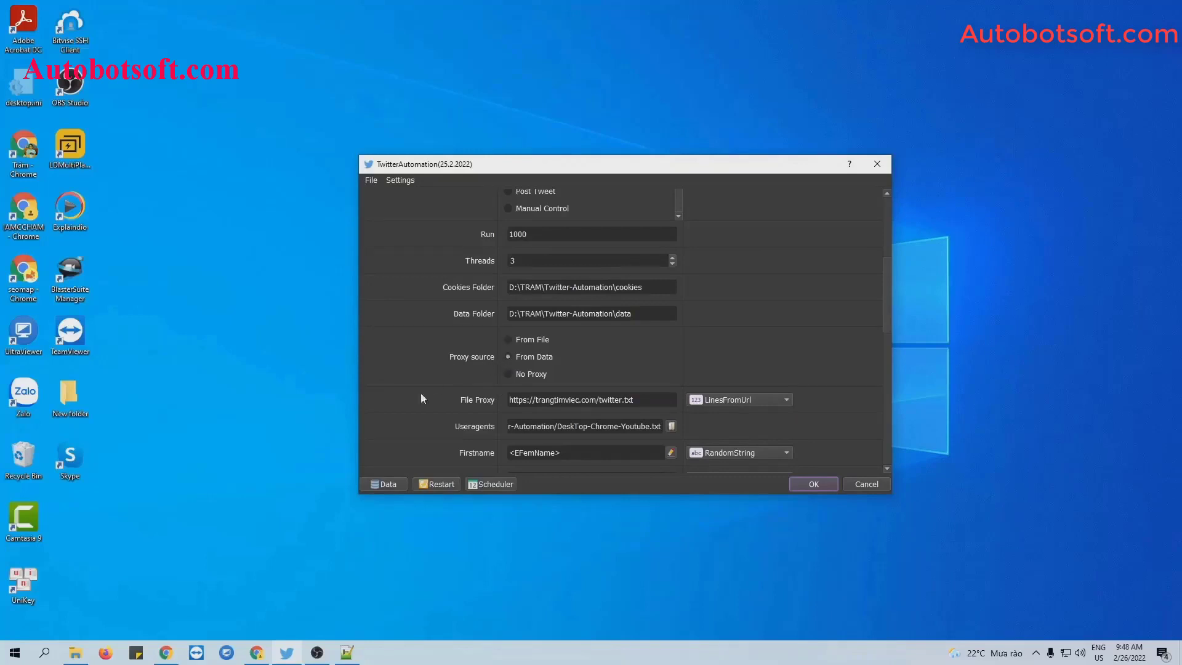
left_click(382, 484)
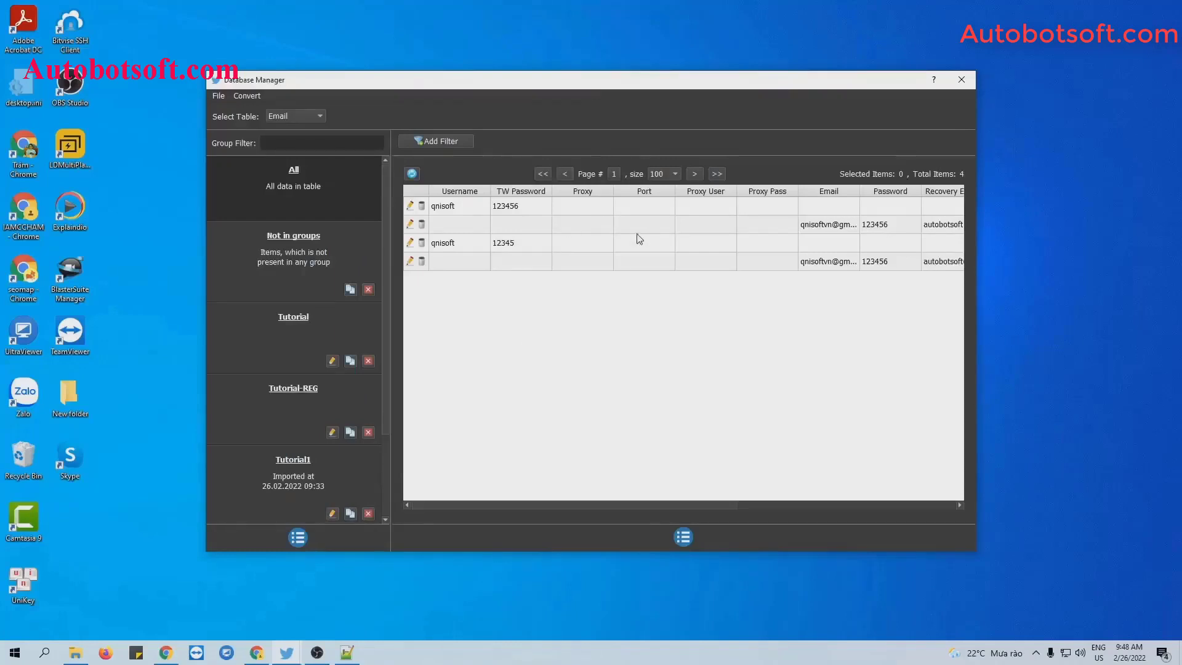
left_click(962, 82)
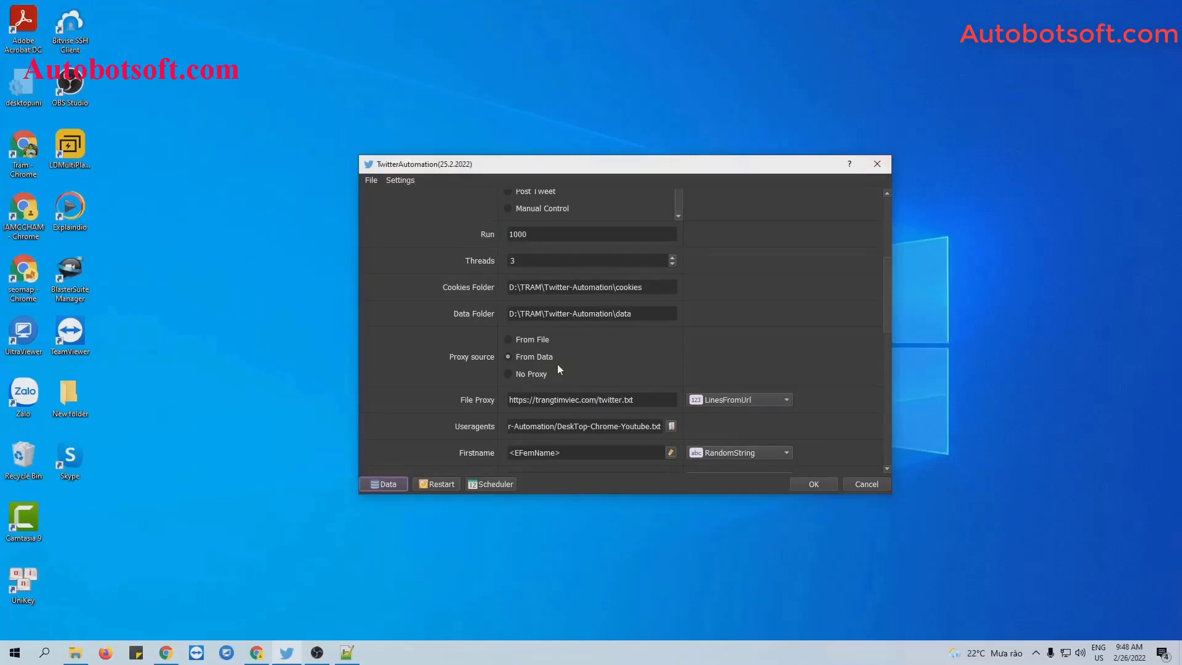
left_click(511, 374)
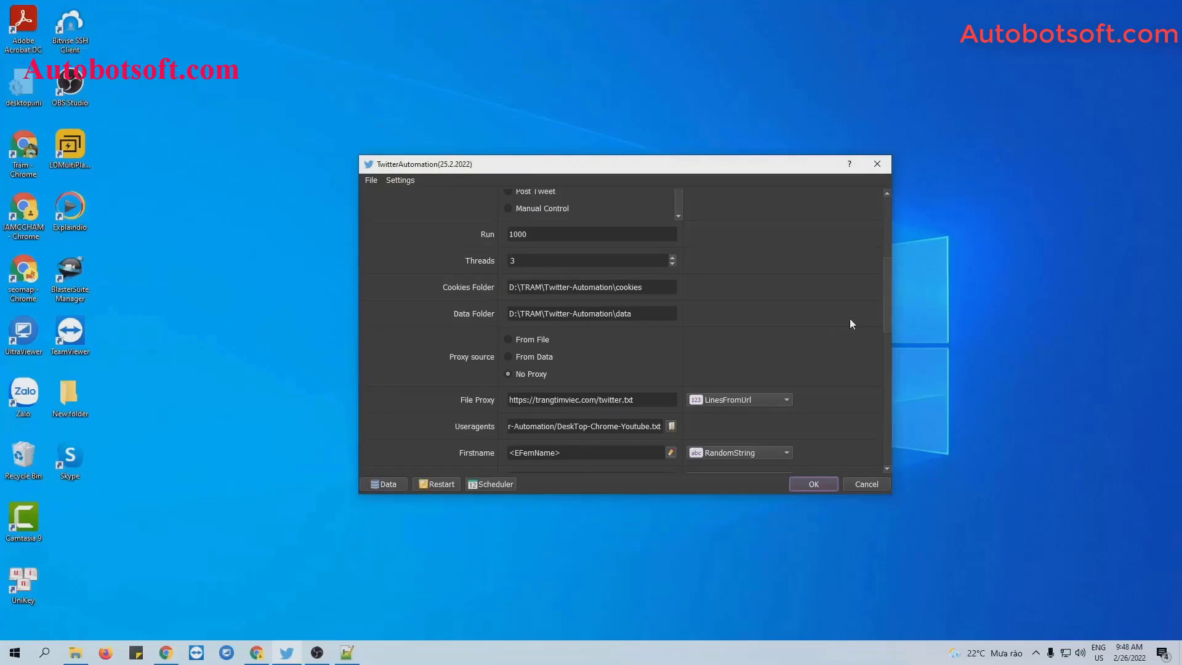
- Load DeskTop-Chrome-Youtube.txt as the Useragents file
scroll(851, 319, "down", 2)
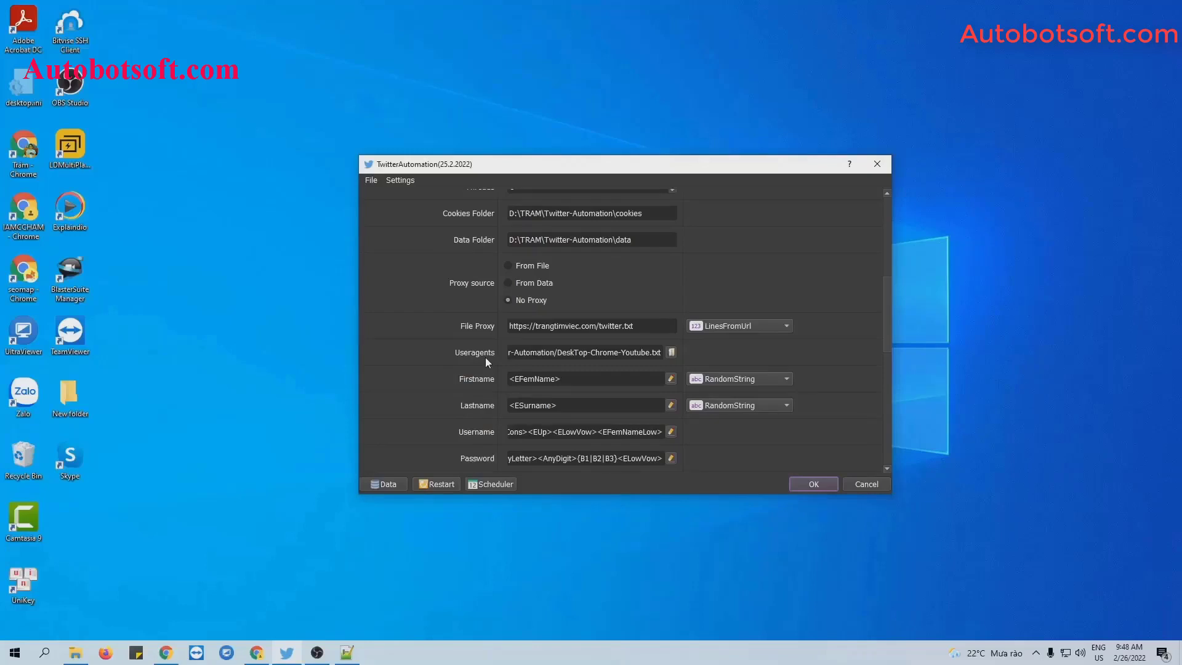
left_click(671, 352)
left_click(541, 305)
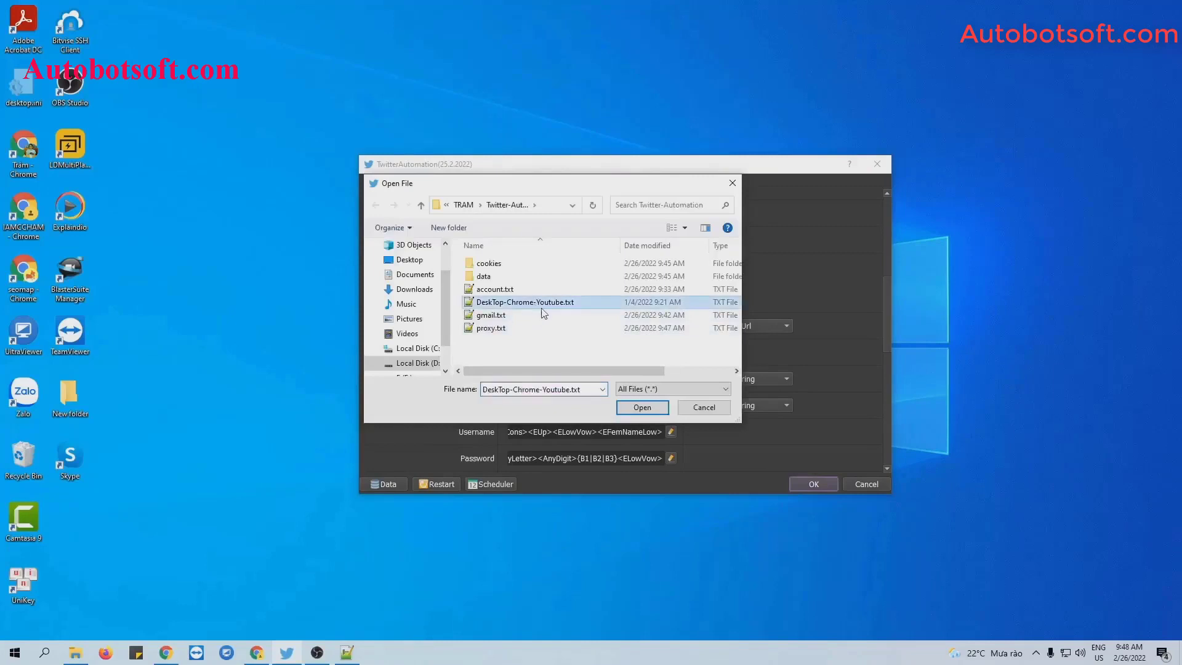
left_click(642, 407)
scroll(479, 352, "down", 3)
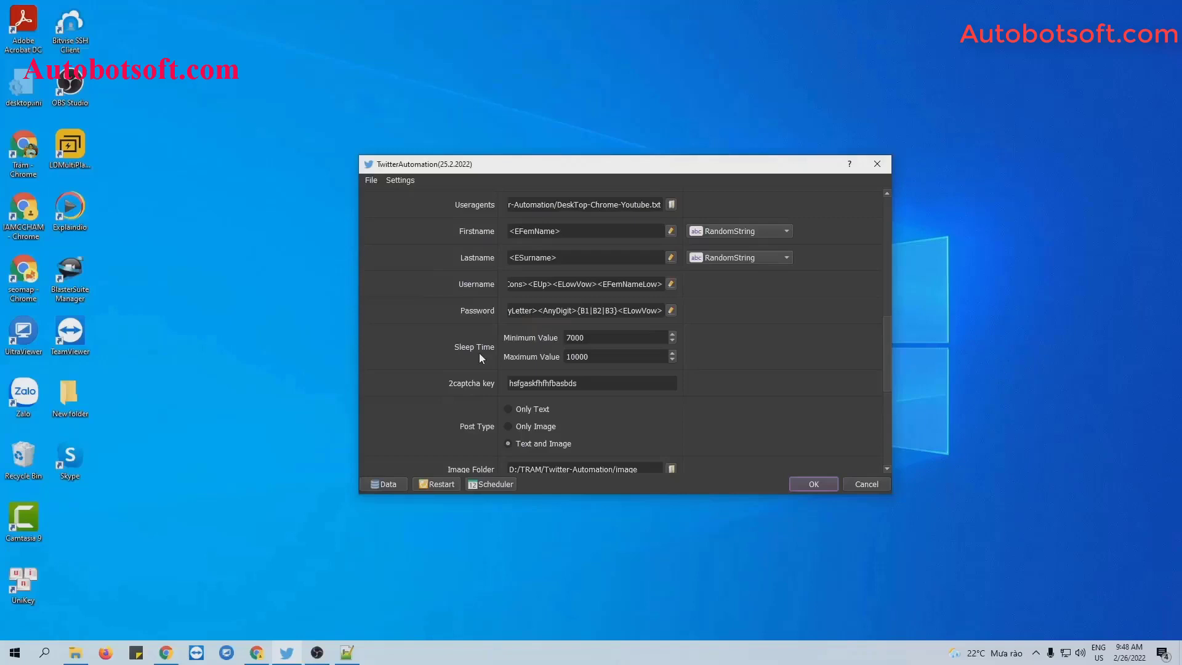
scroll(479, 353, "up", 5)
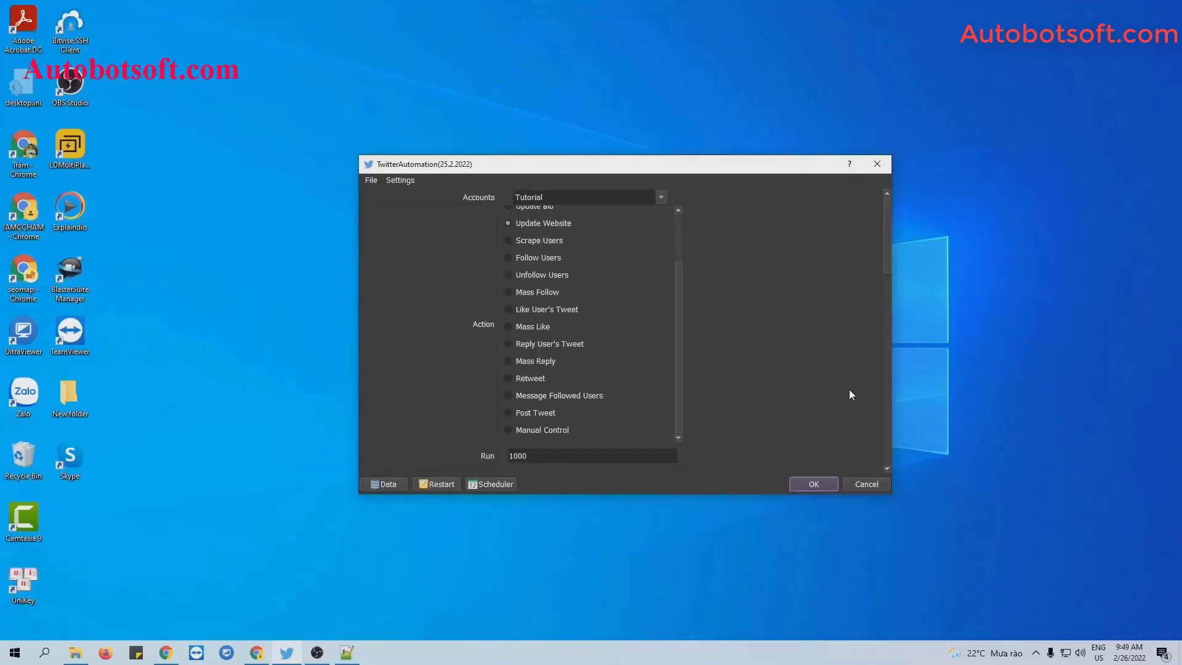
scroll(677, 343, "up", 3)
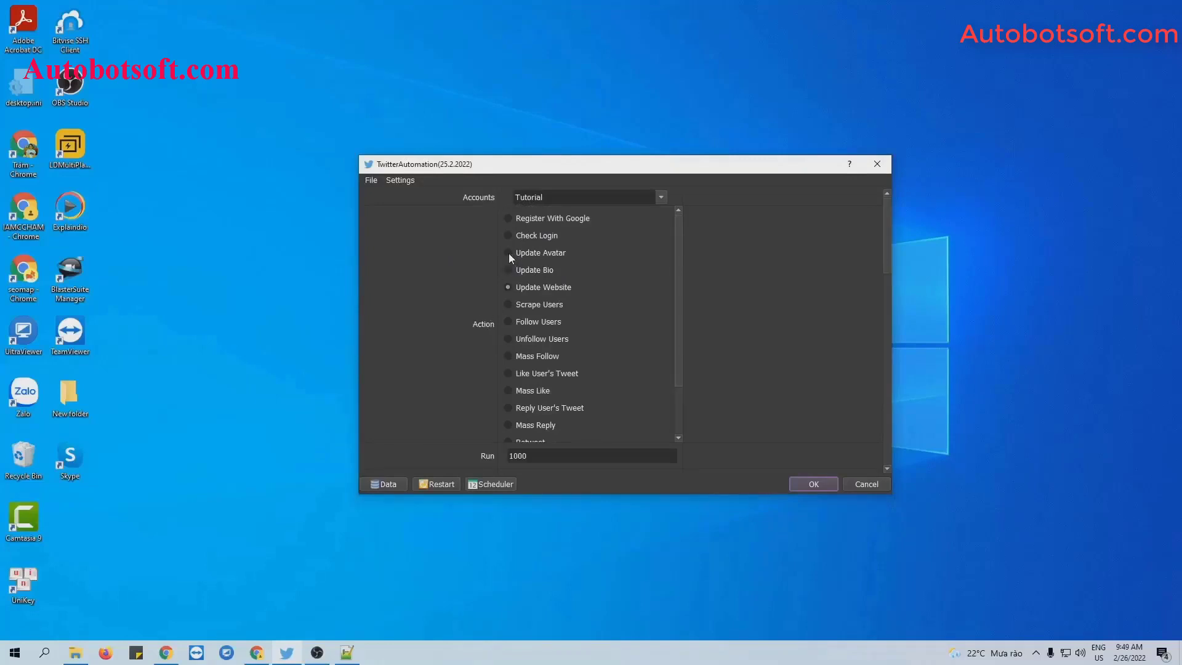
scroll(840, 317, "down", 15)
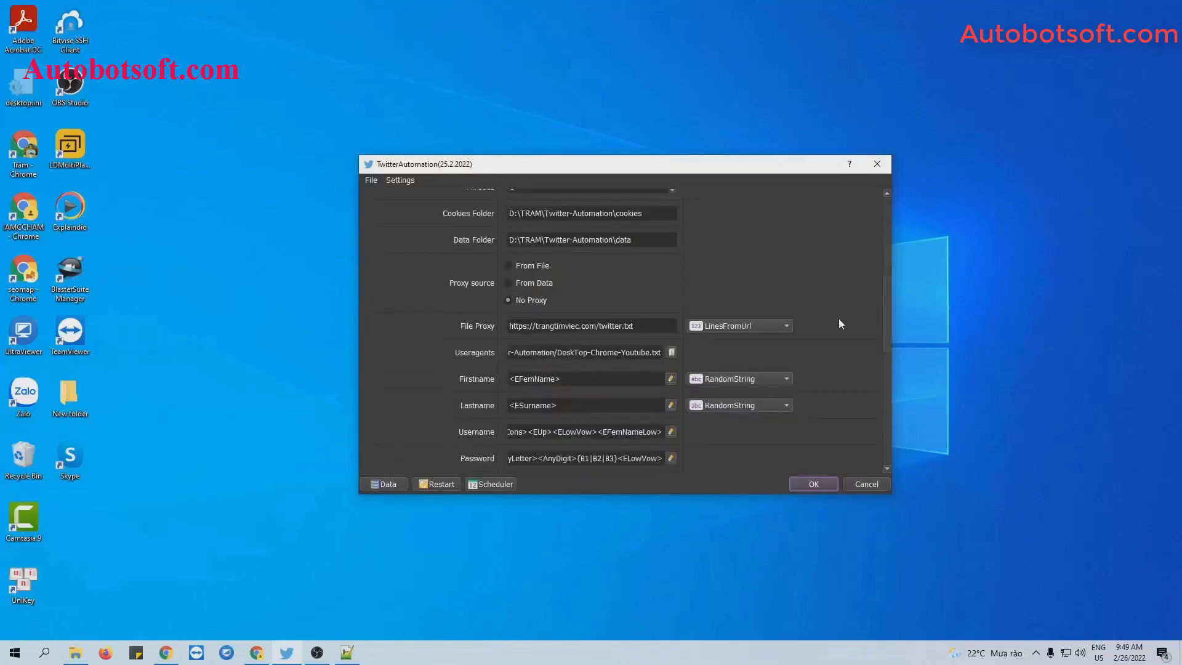
scroll(838, 320, "down", 6)
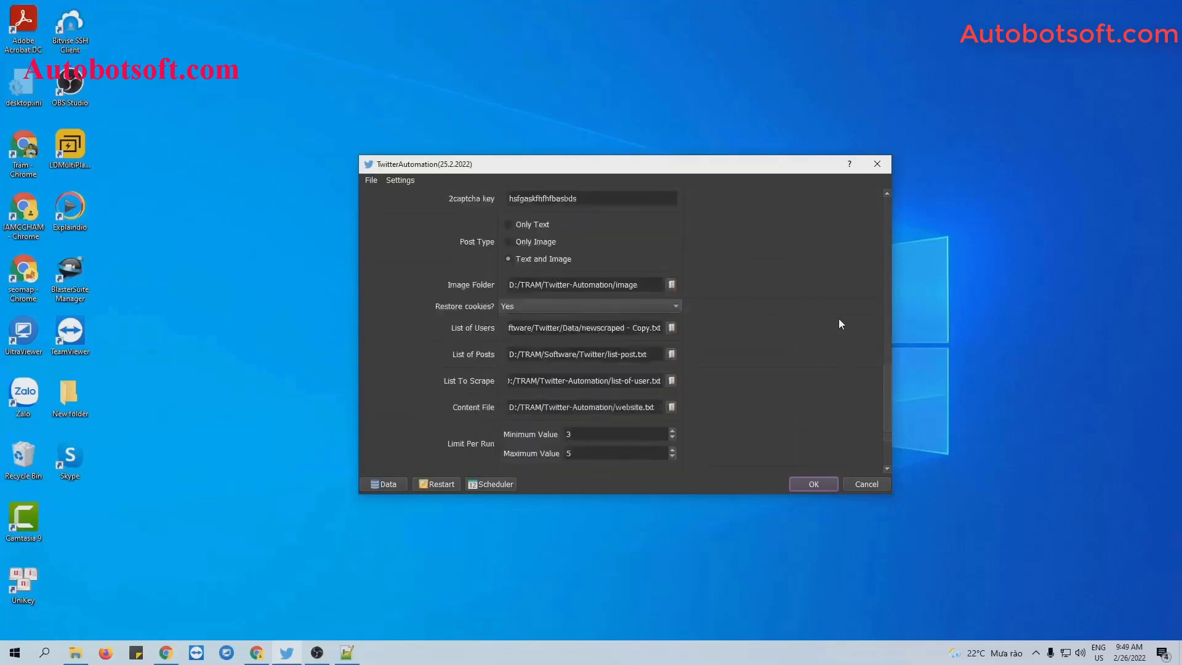
scroll(838, 319, "up", 2)
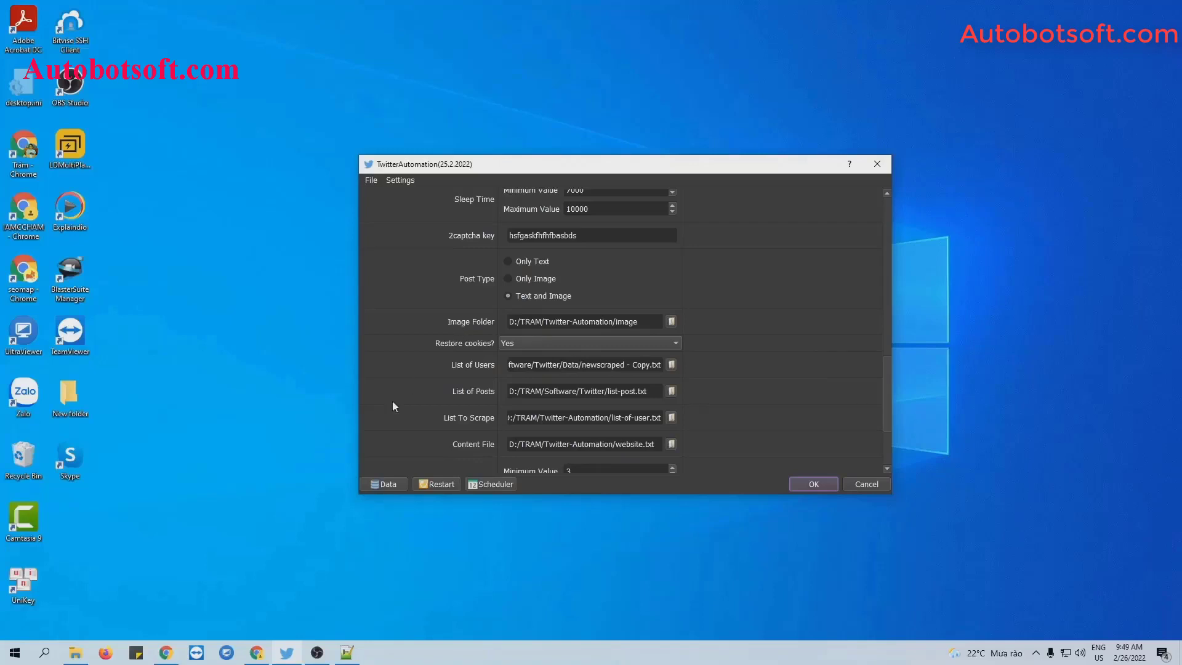
- Create a new folder named 'image' inside Twitter-Automation
left_click(75, 653)
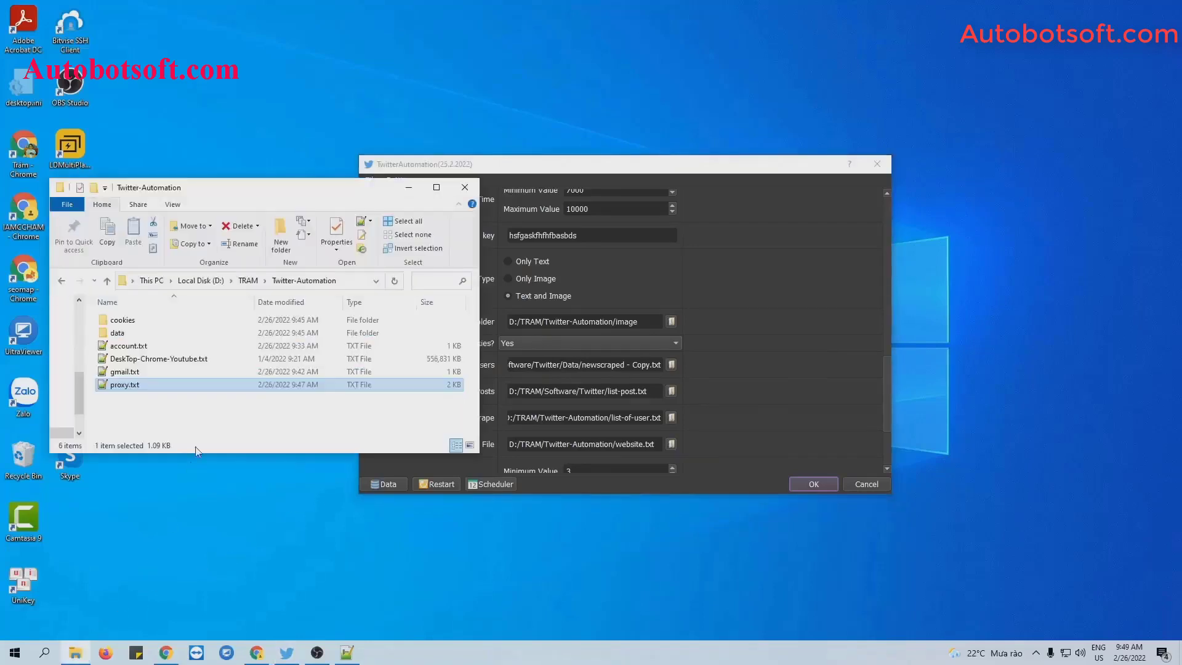
right_click(198, 421)
mouse_move(230, 580)
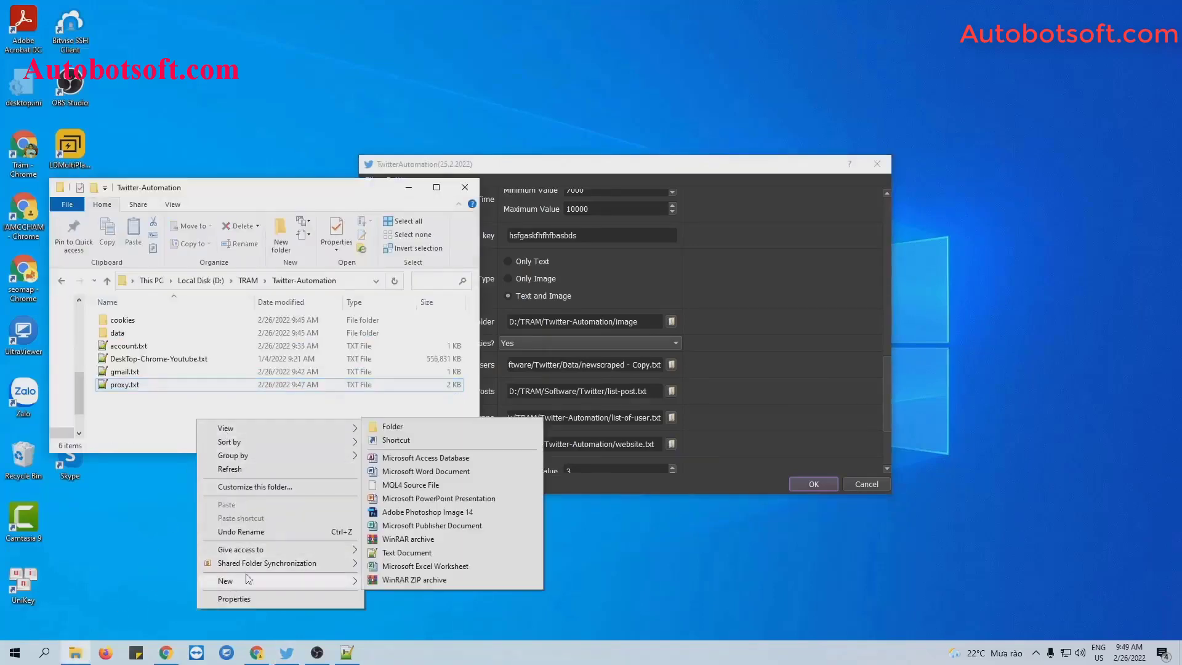
left_click(393, 433)
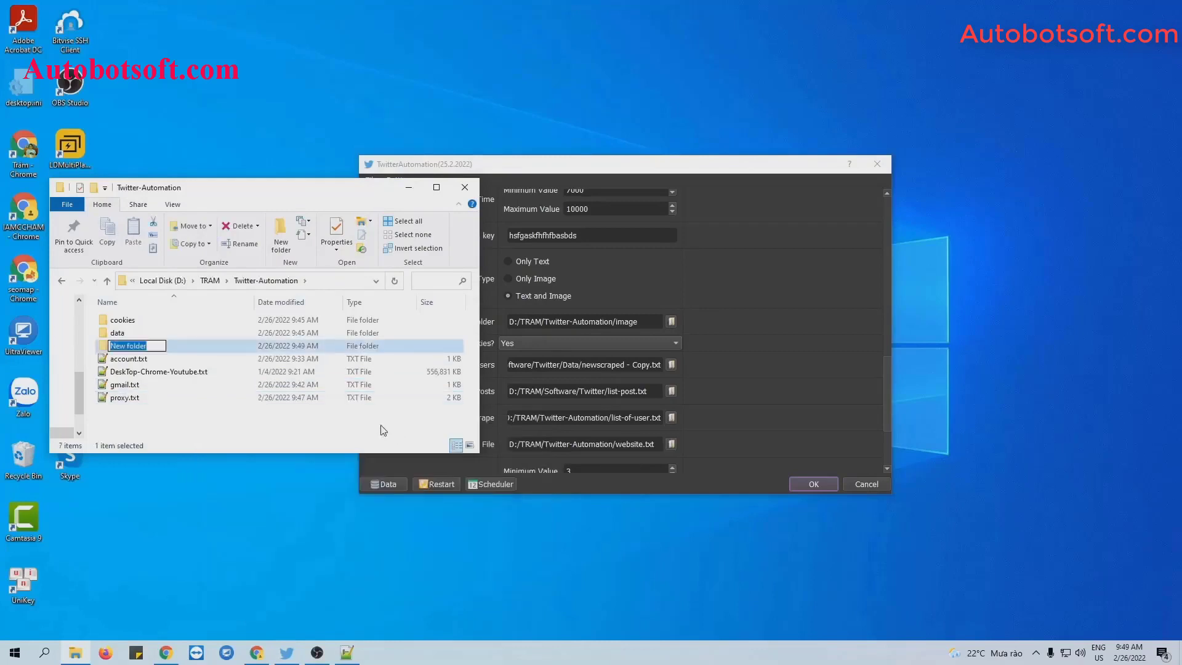
key("BackSpace")
type("image")
key("Return")
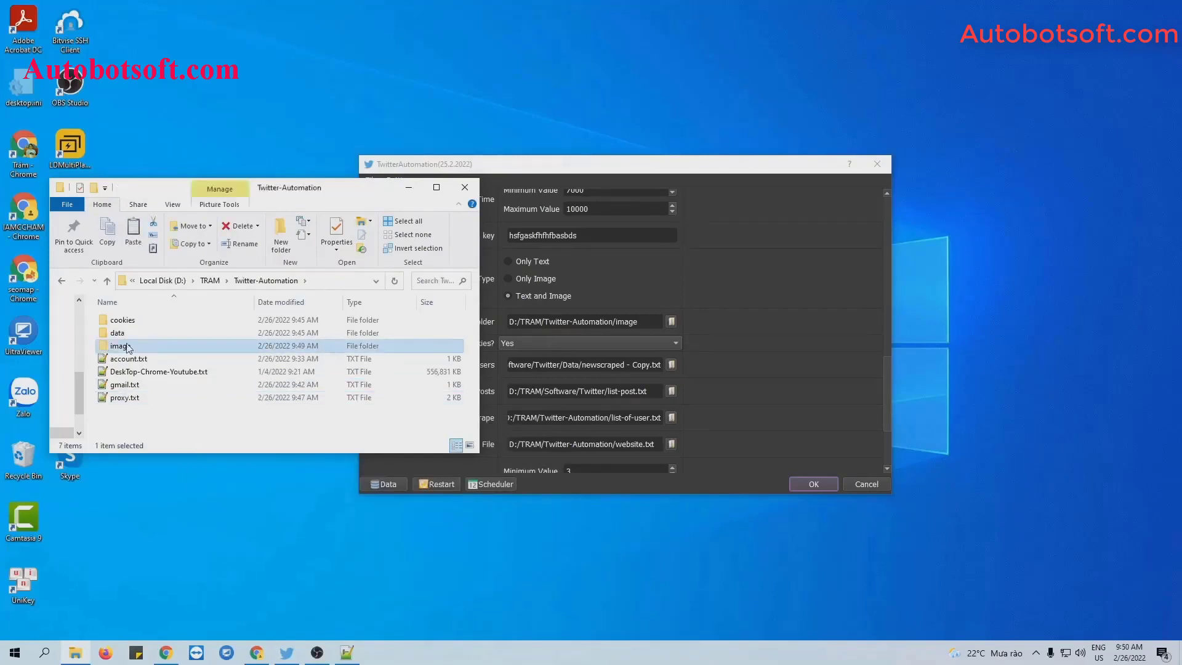
- Paste the 14 jpg pictures into the image folder and minimize Explorer
double_click(158, 345)
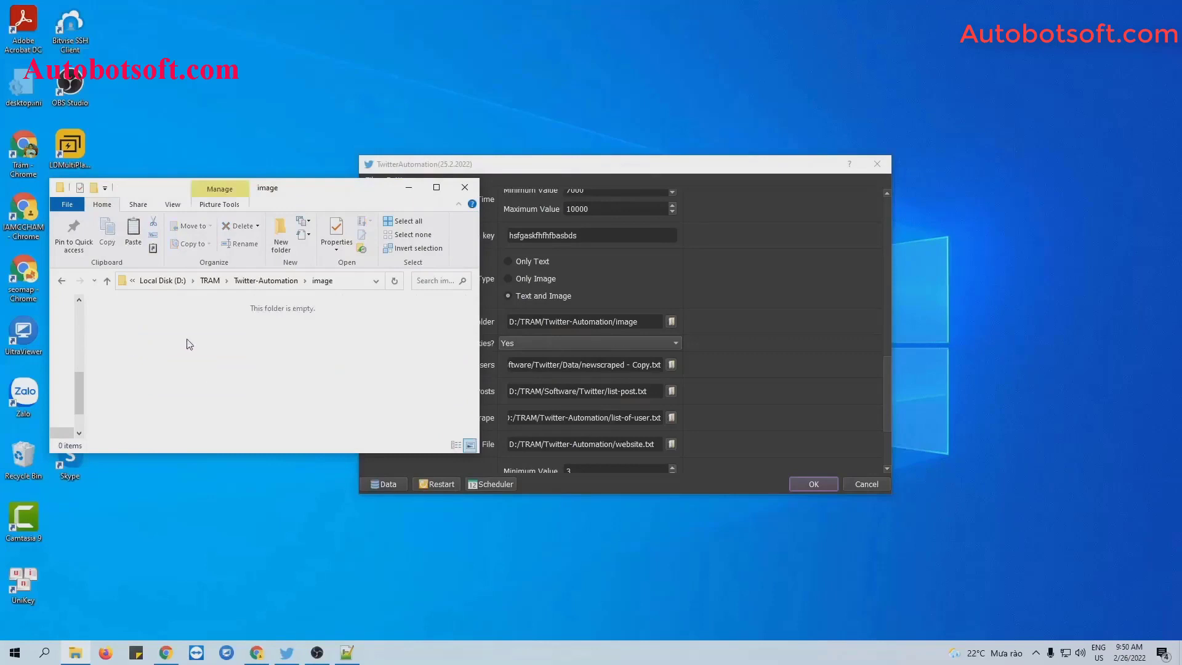
key("ctrl+v")
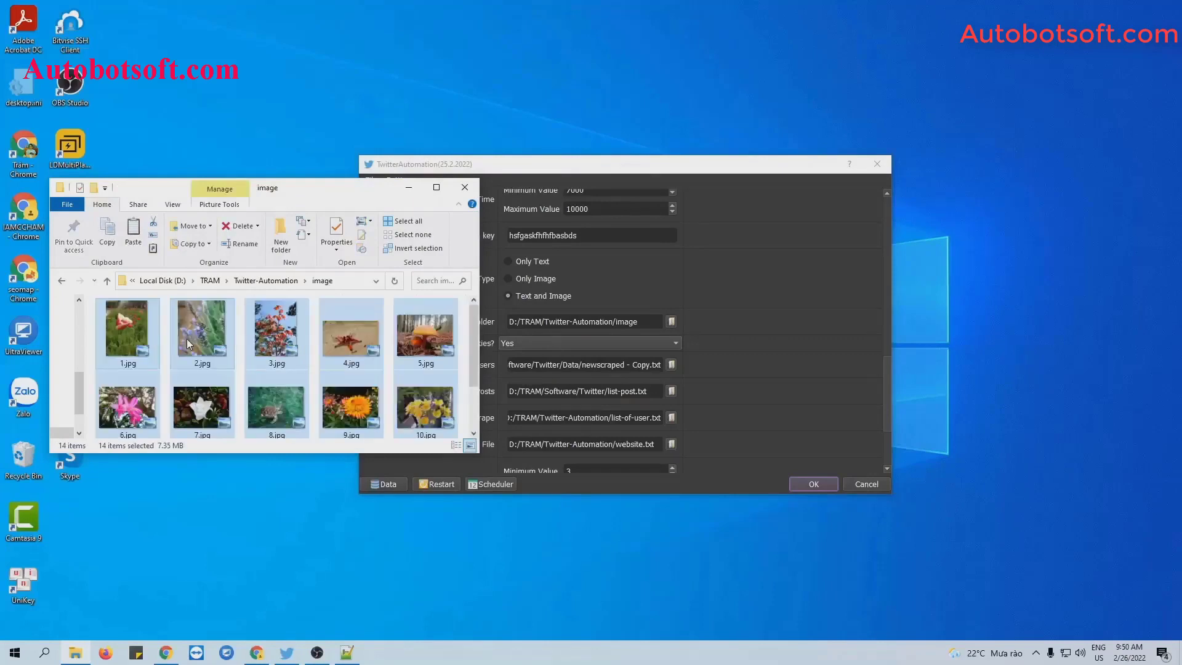
left_click(408, 187)
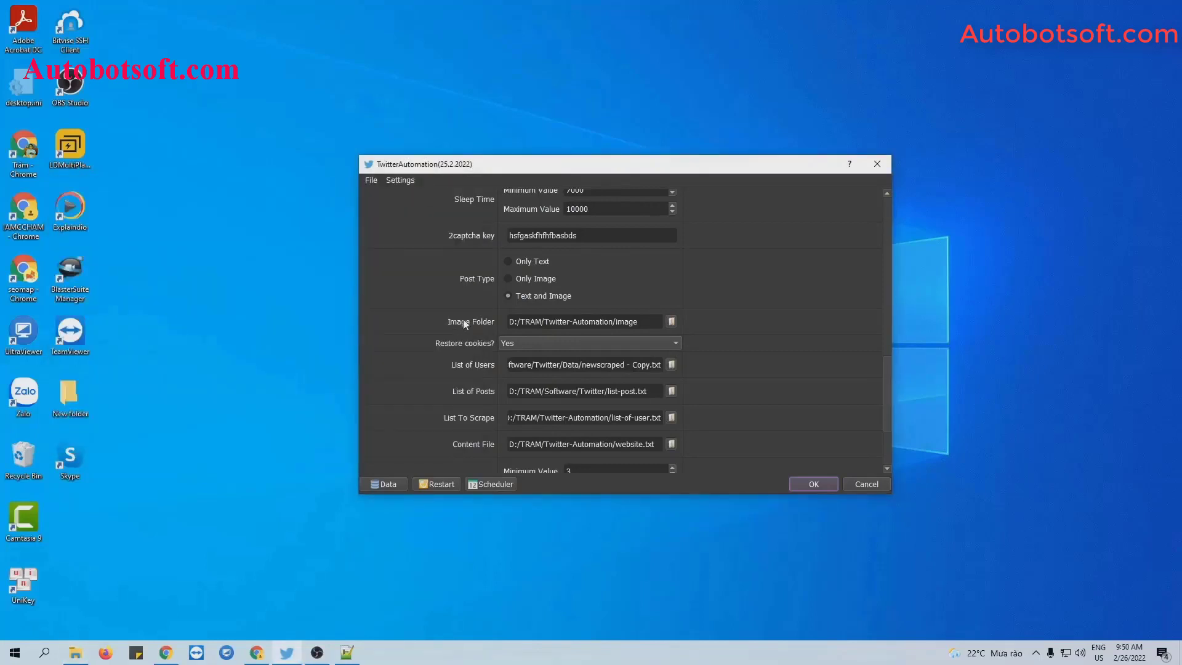
- Set Image Folder to the image folder and start the run with OK
left_click(670, 320)
left_click(488, 290)
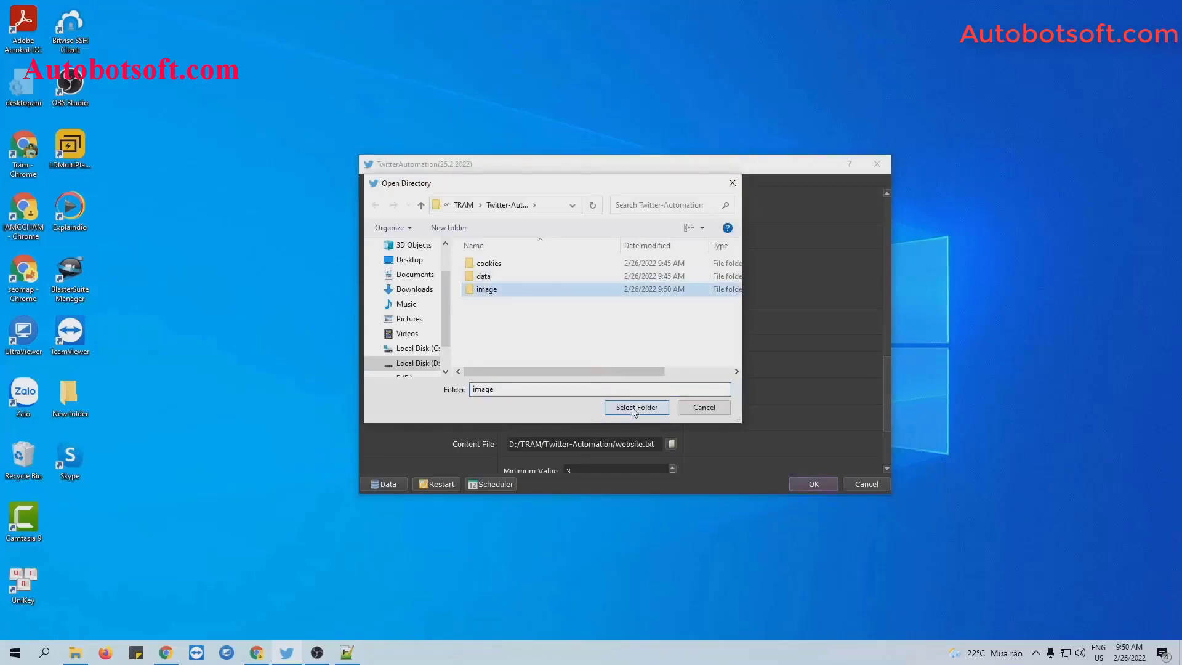
left_click(634, 406)
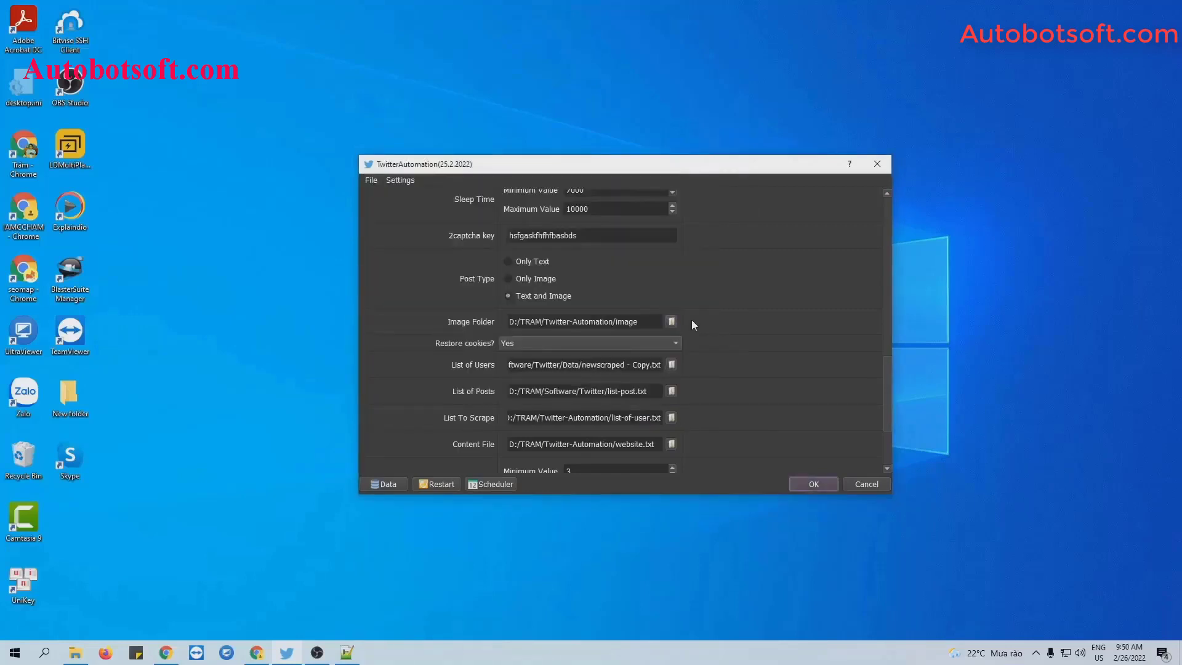
left_click(808, 483)
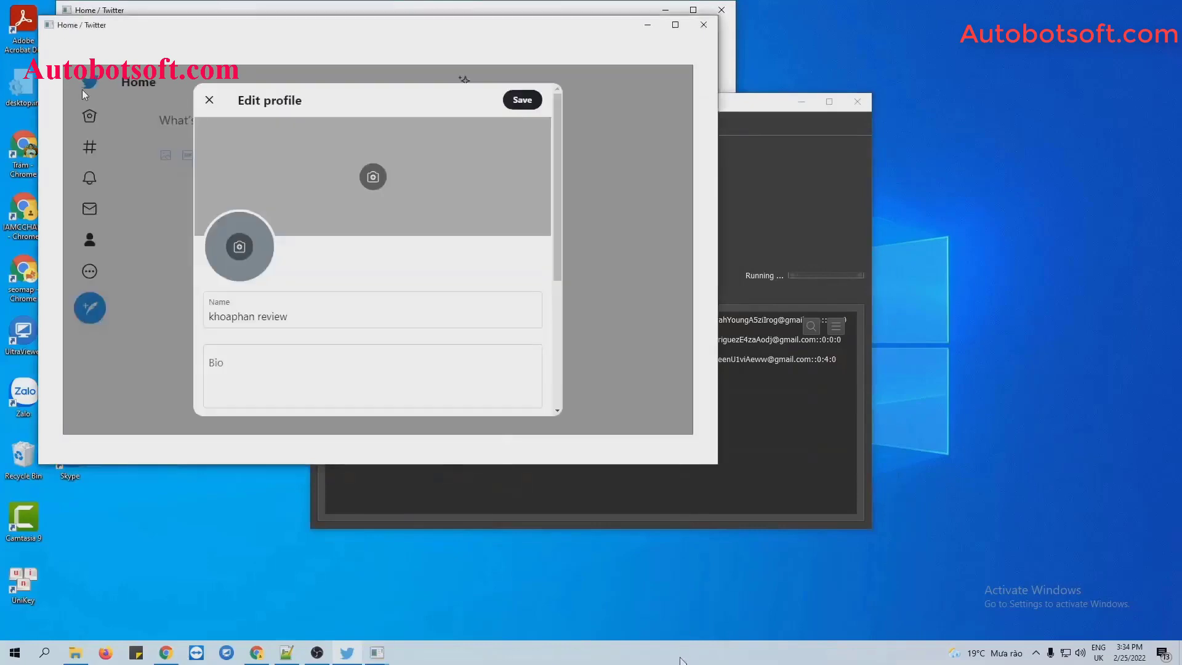
- Tile the windows side by side and widen the two right-hand Twitter windows
right_click(683, 654)
left_click(746, 529)
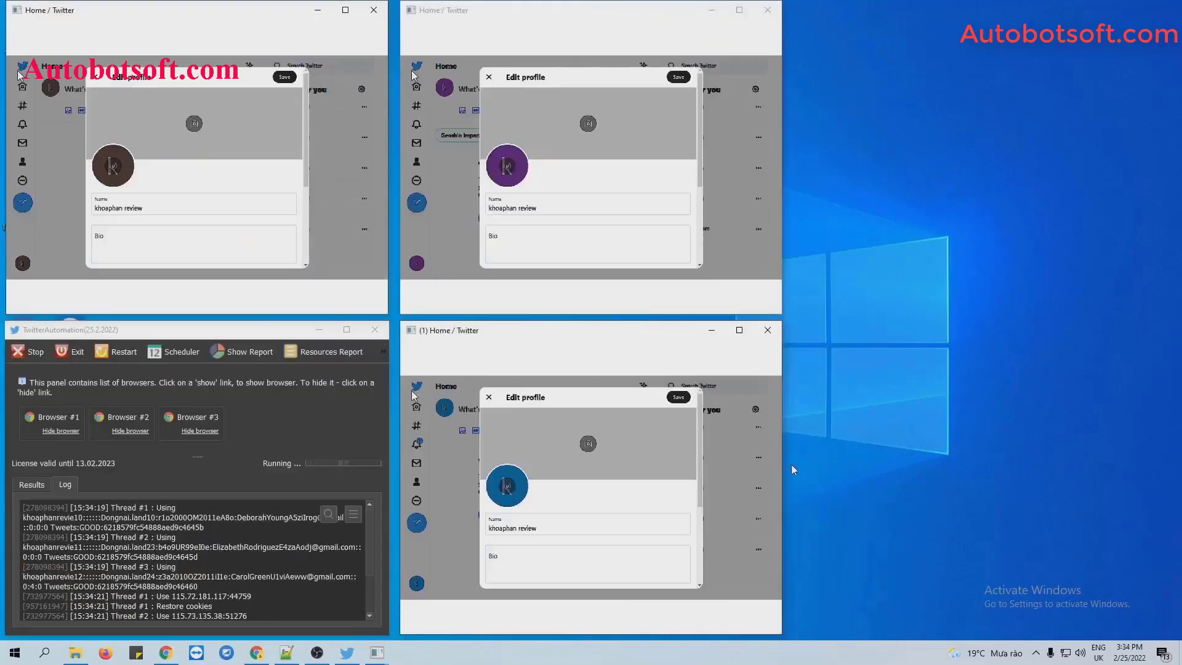
left_click_drag(1069, 482, 1126, 483)
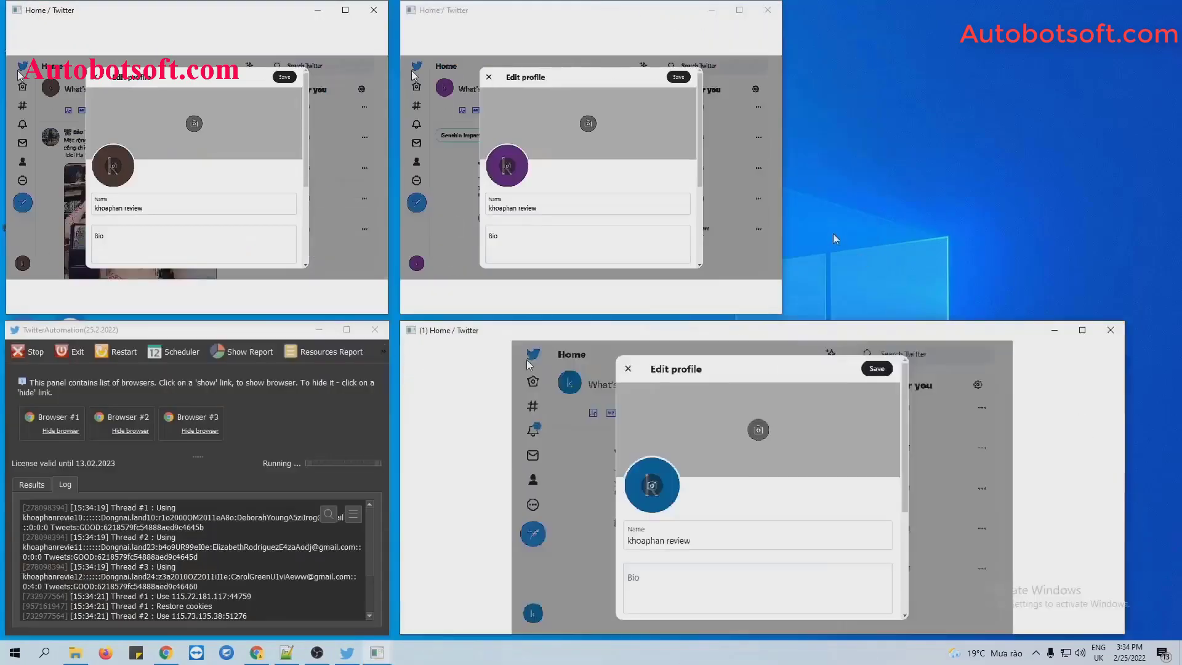
left_click_drag(783, 218, 1122, 259)
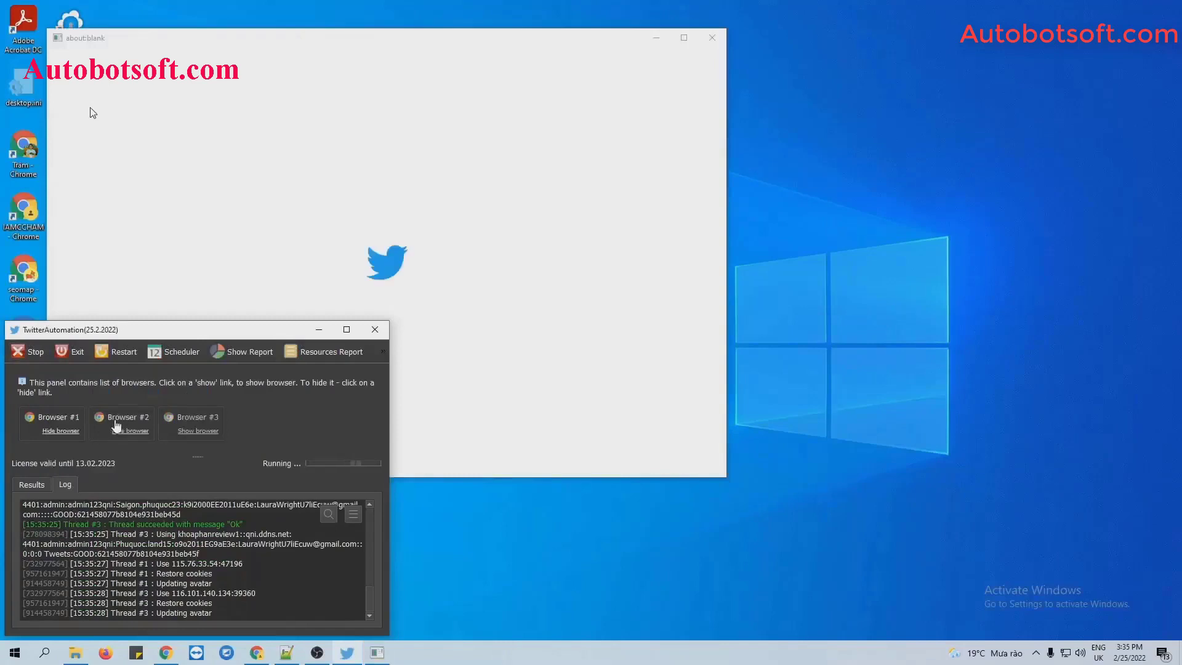
- Show Browser #2, tile all windows side by side, and widen the right-hand browsers
left_click(116, 425)
right_click(649, 653)
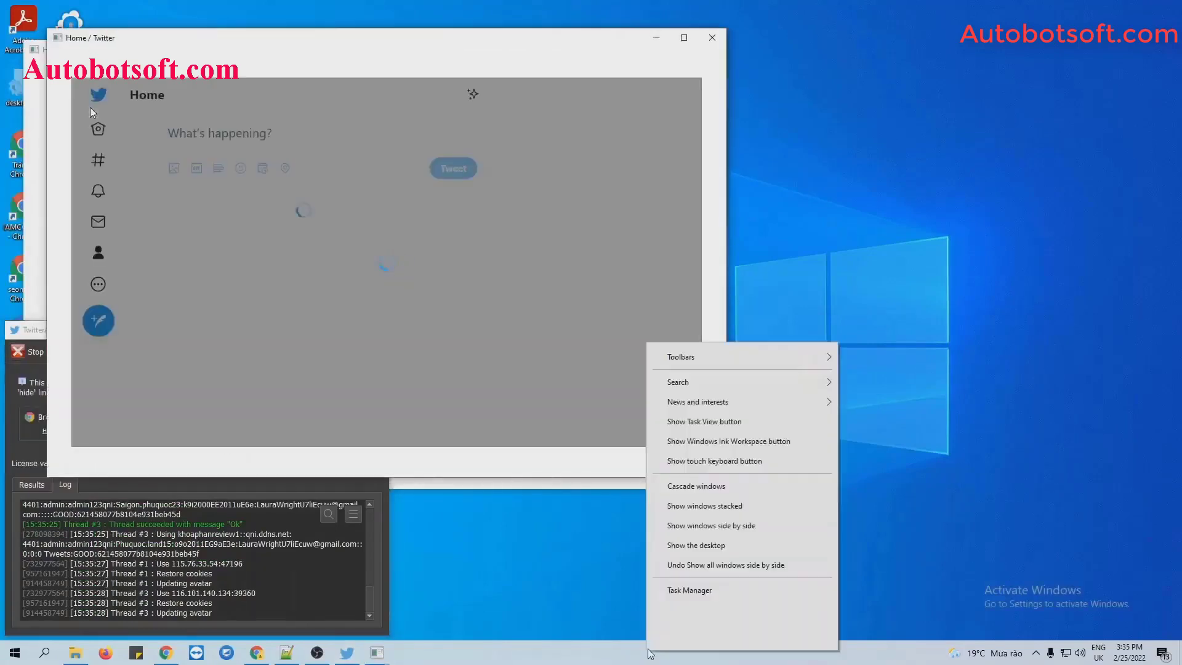
left_click(745, 525)
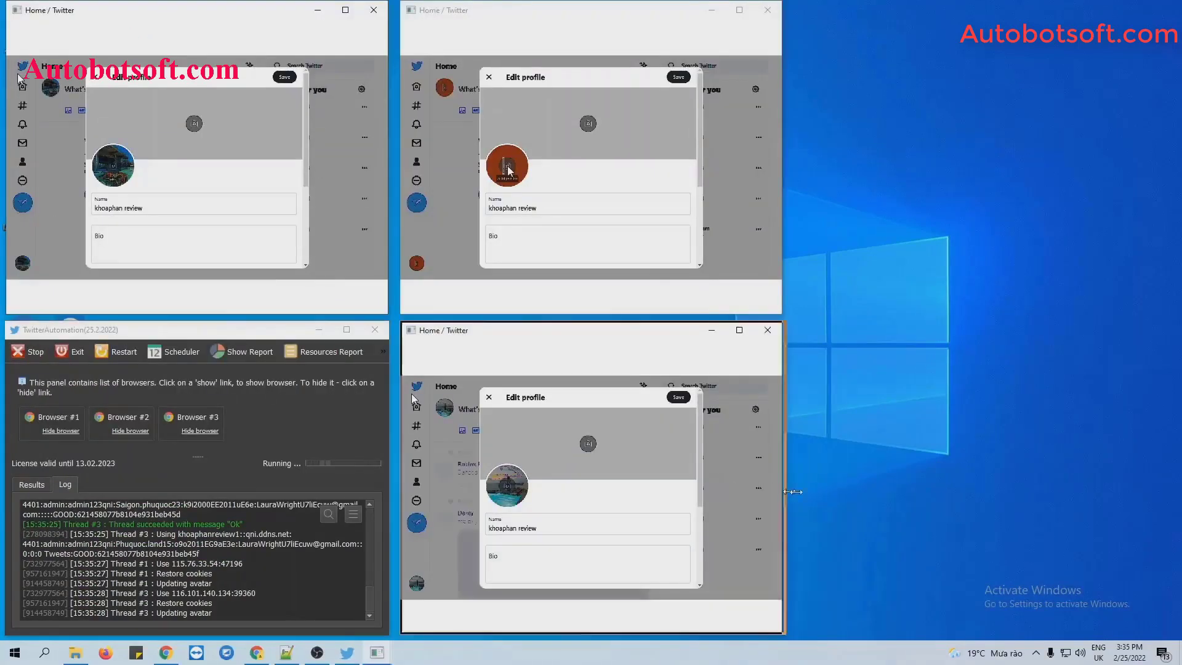
left_click_drag(792, 492, 1149, 493)
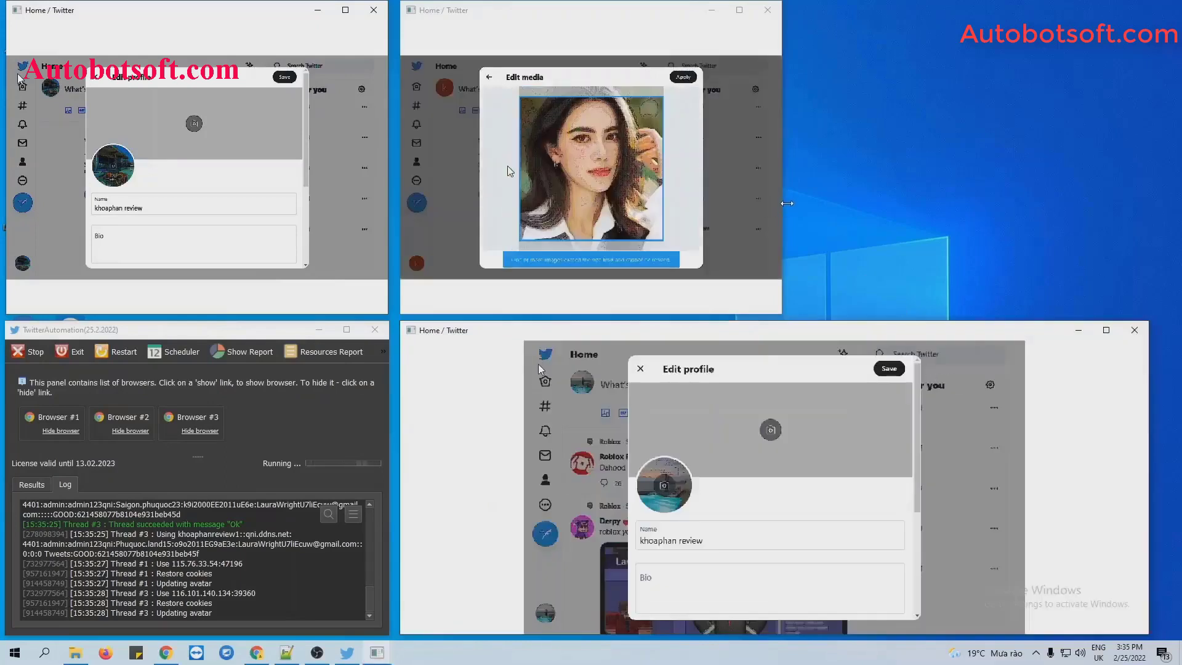
left_click_drag(786, 203, 1144, 212)
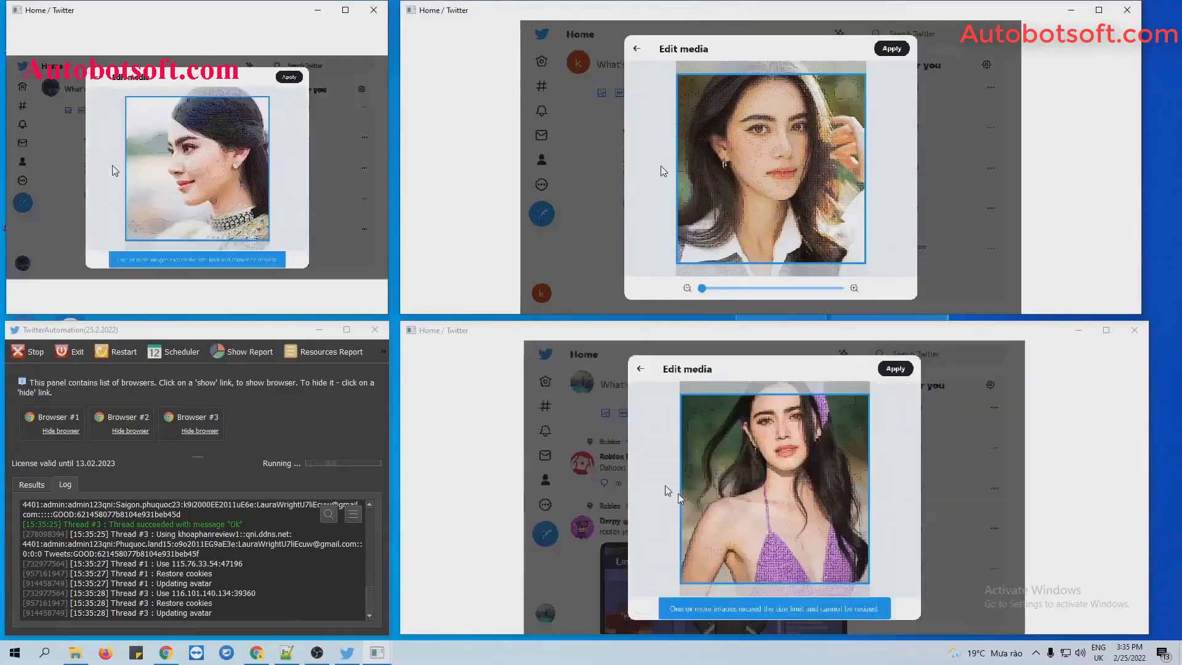
left_click(892, 49)
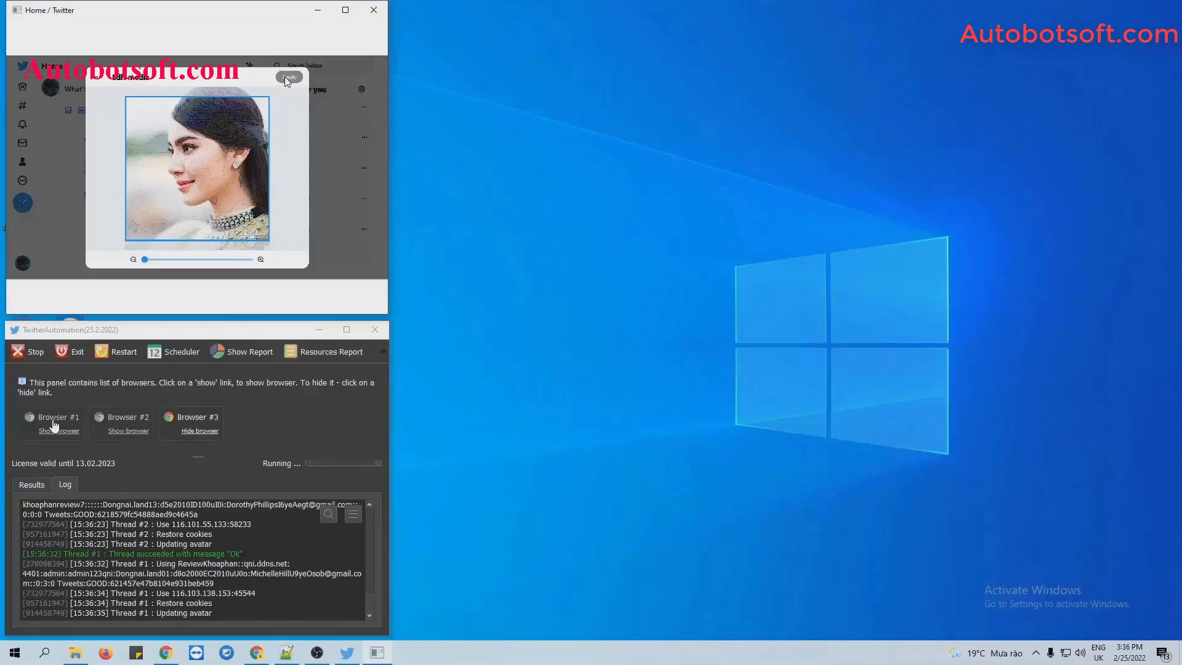
- Show the browser windows for the first, second and third accounts
left_click(53, 430)
left_click(186, 509)
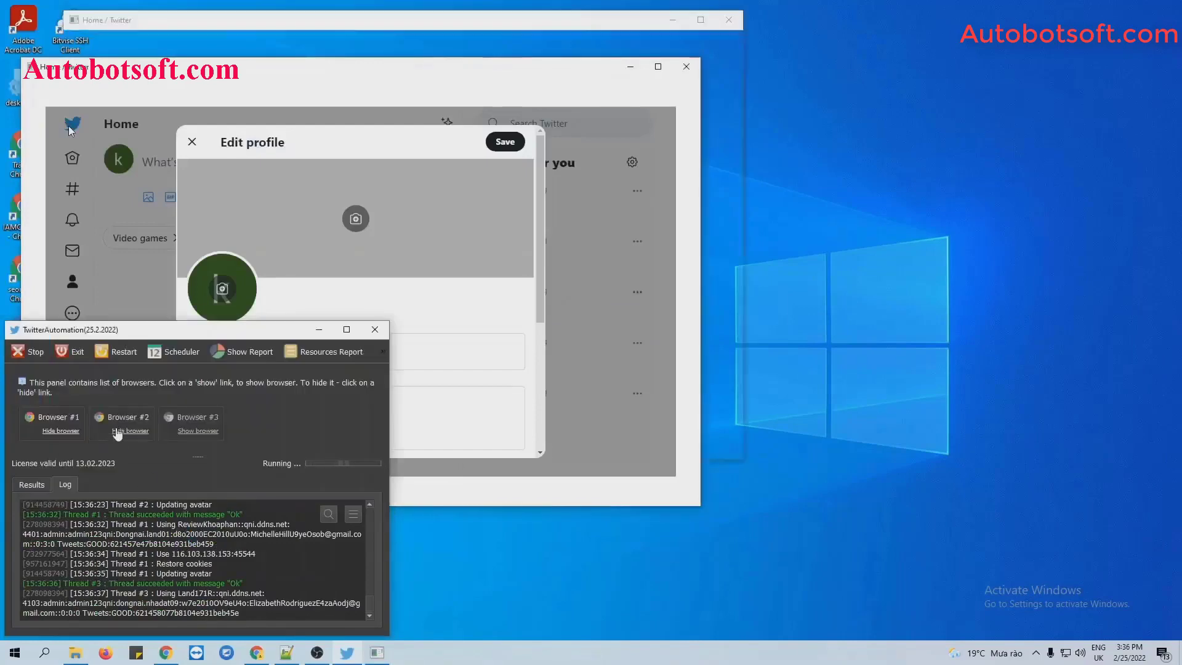
left_click(129, 430)
left_click(185, 509)
- Tile the windows side by side, widen the right-hand browsers, and return to the automation window
right_click(606, 653)
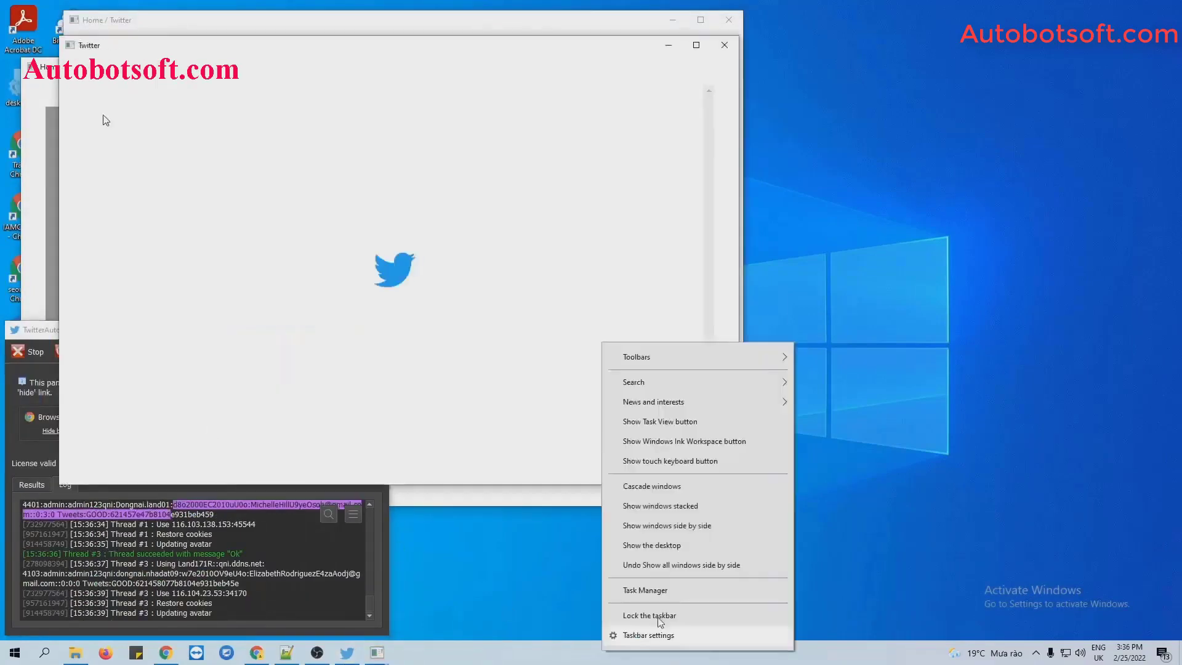
left_click(697, 527)
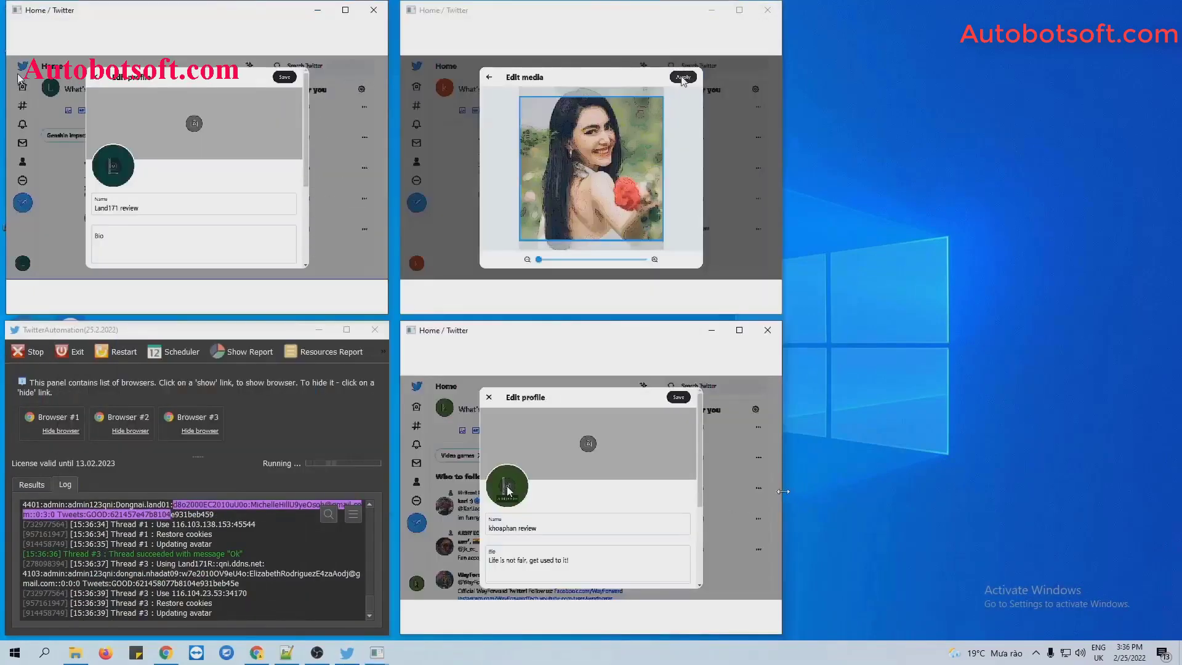
left_click_drag(783, 491, 1140, 492)
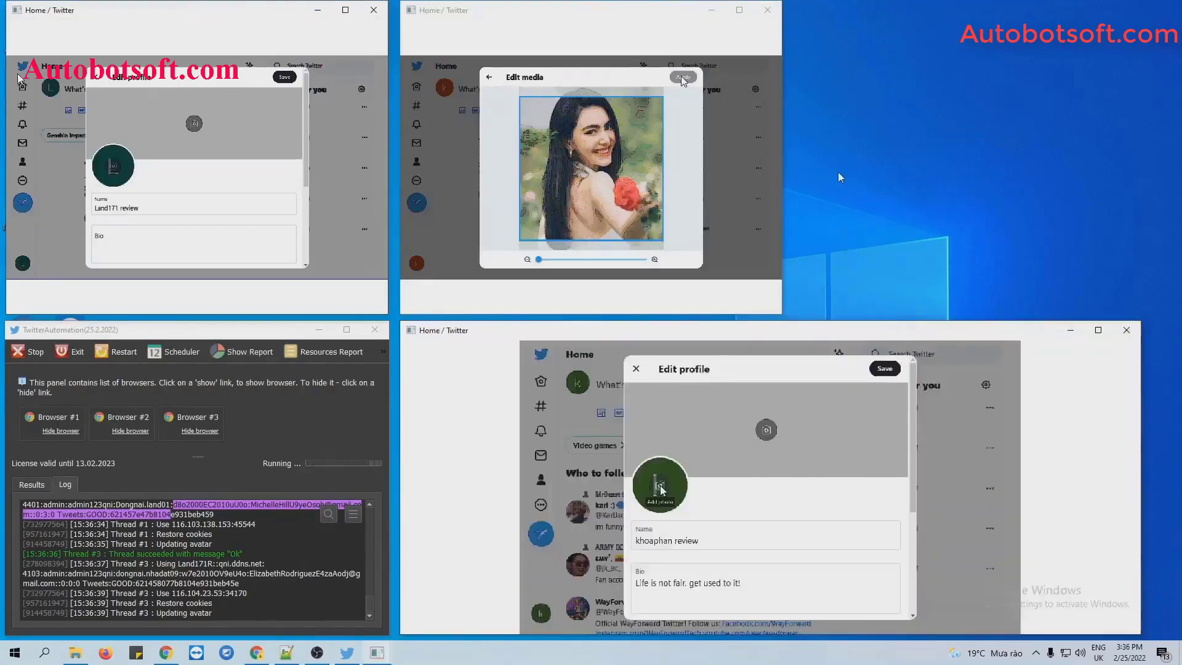
left_click_drag(781, 175, 1122, 174)
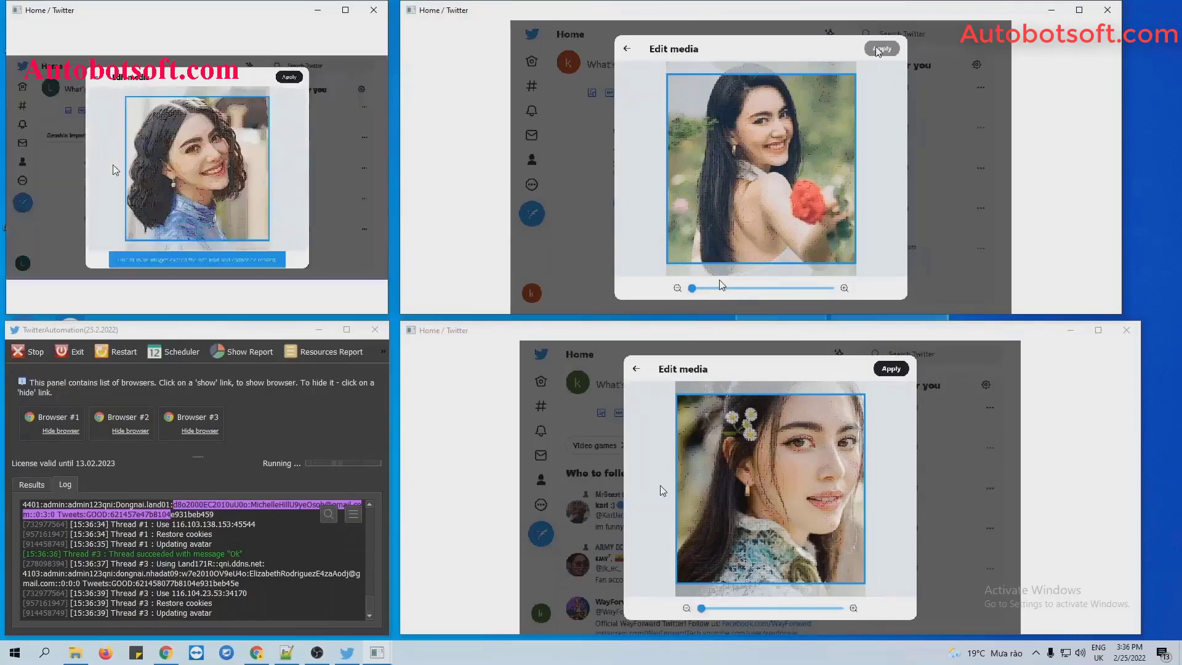
left_click(290, 542)
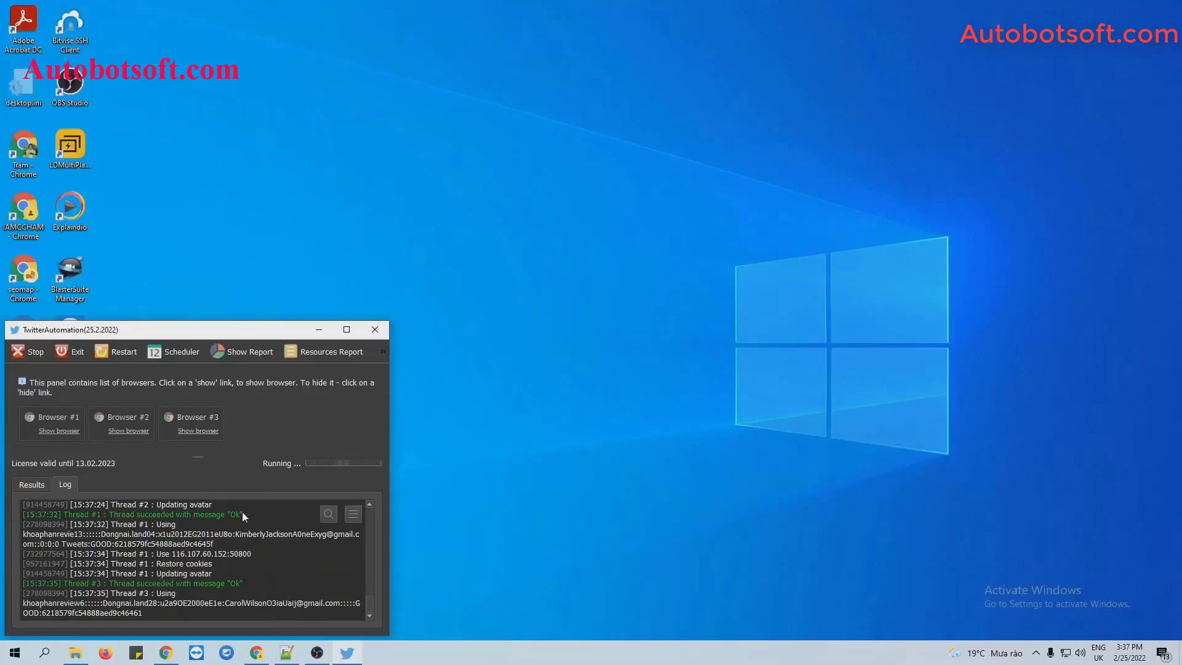
- Stop the avatar script, confirm, and dismiss the Script Report
left_click(28, 352)
left_click(177, 501)
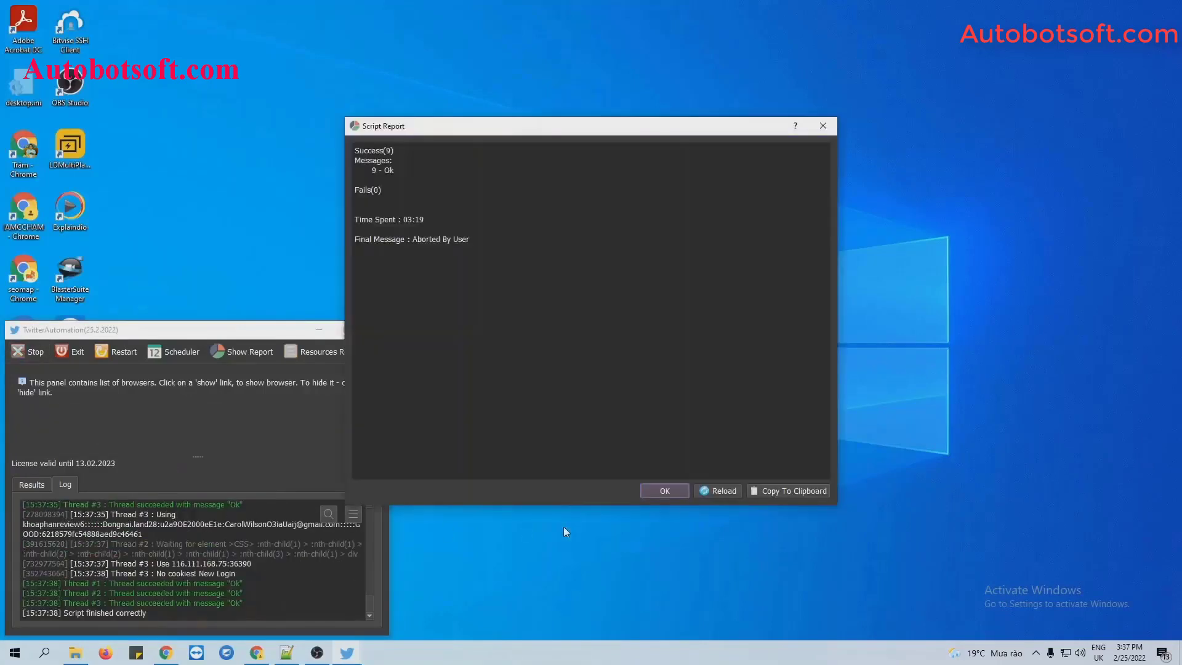
left_click(664, 491)
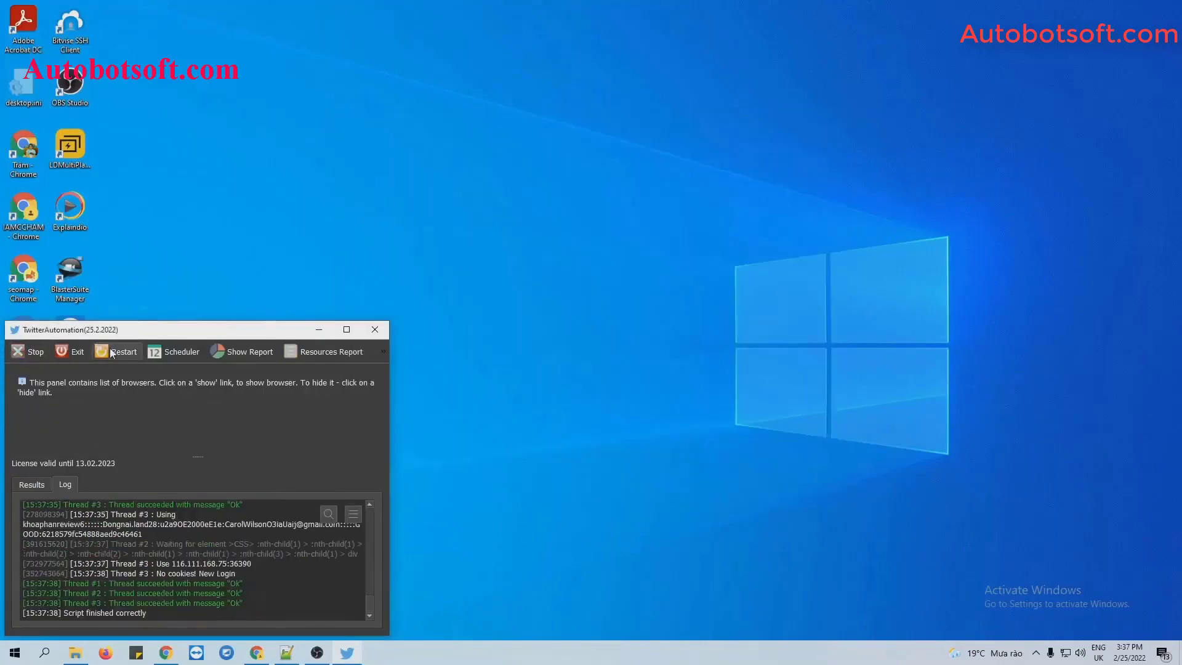
left_click(111, 351)
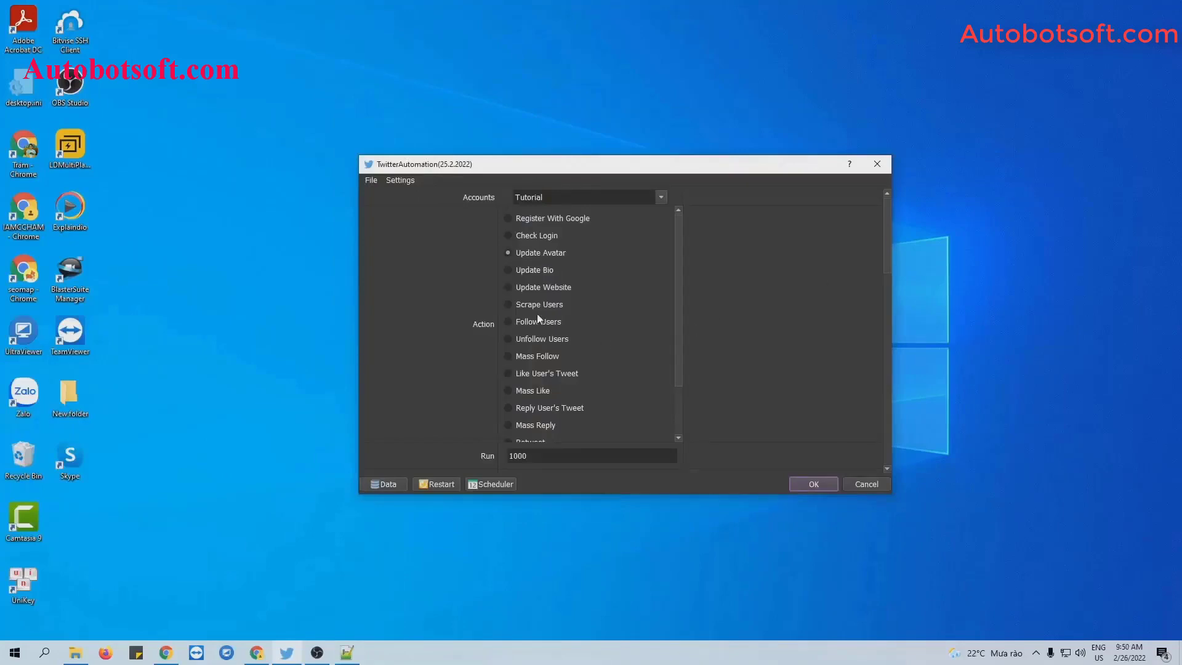
- Select Update Bio as the action and scroll through the settings
left_click(508, 270)
left_click_drag(888, 245, 888, 414)
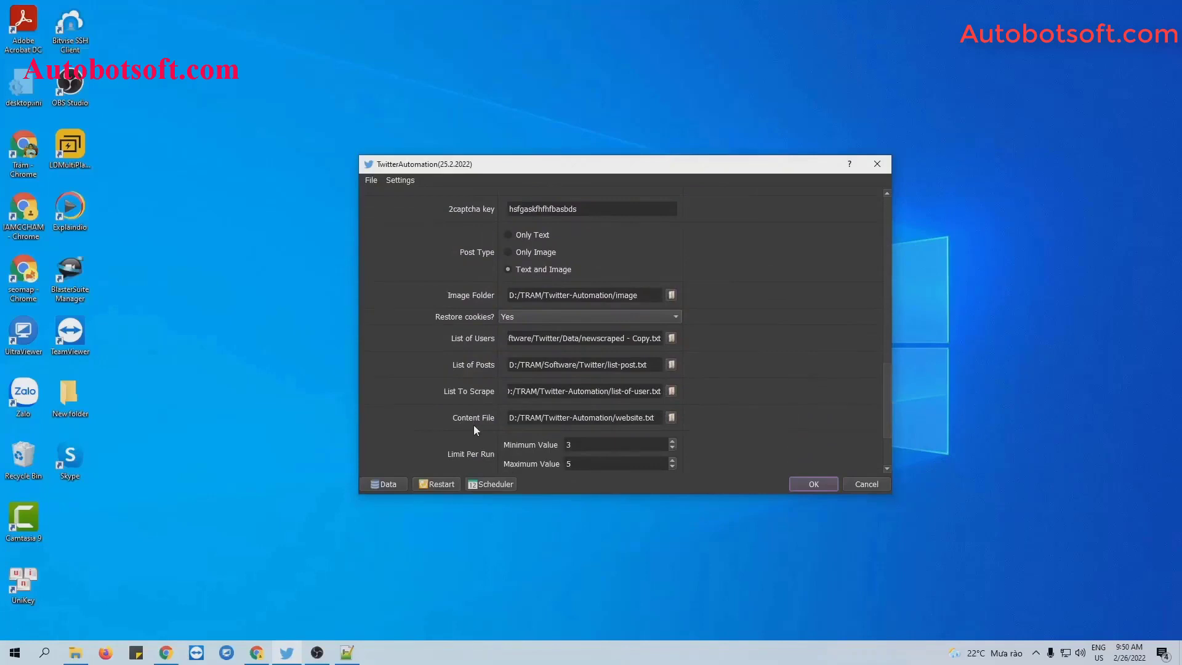
left_click(75, 652)
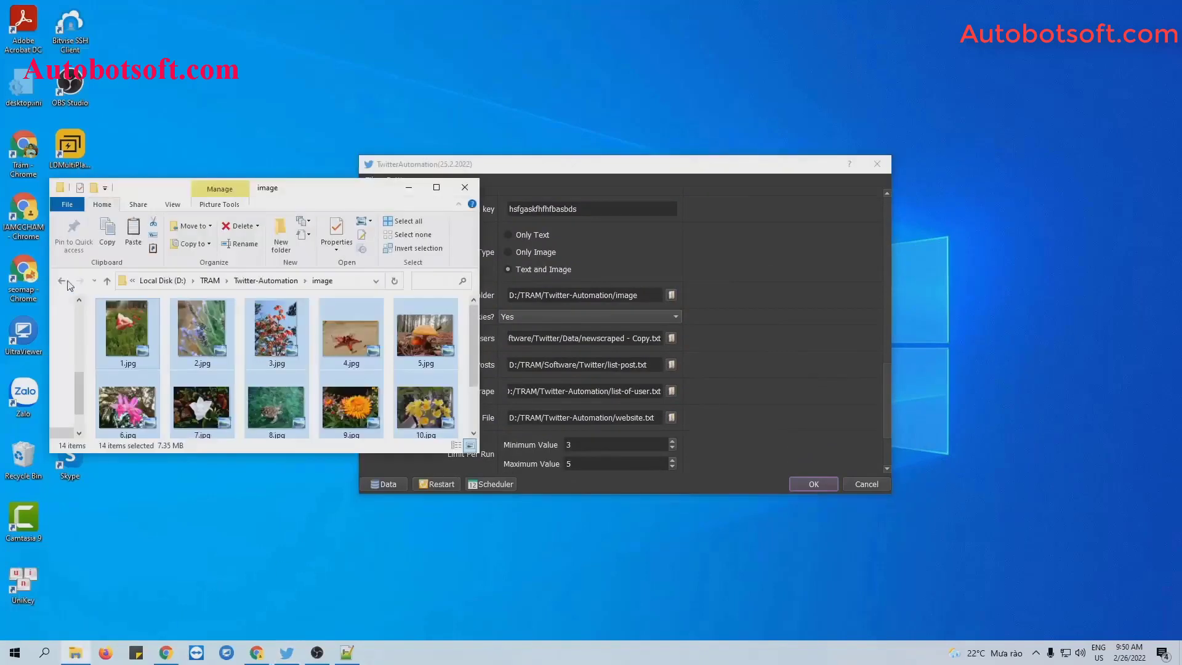
- Create a new text document named bio.txt in Twitter-Automation and open it
left_click(61, 281)
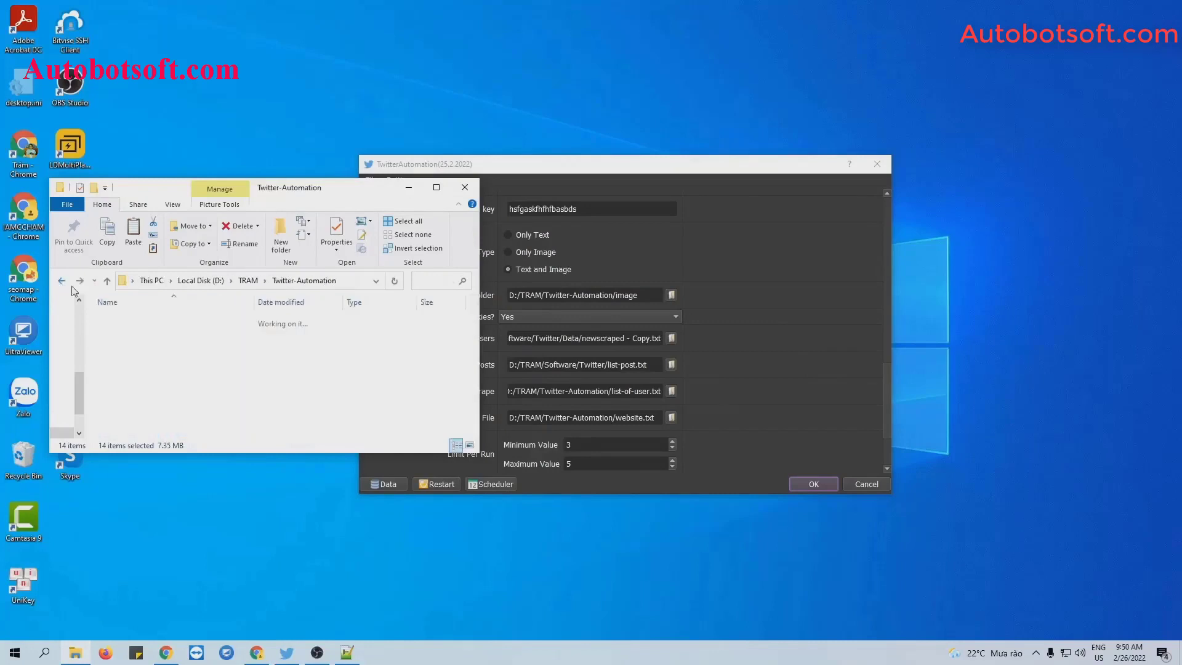
right_click(188, 409)
mouse_move(259, 571)
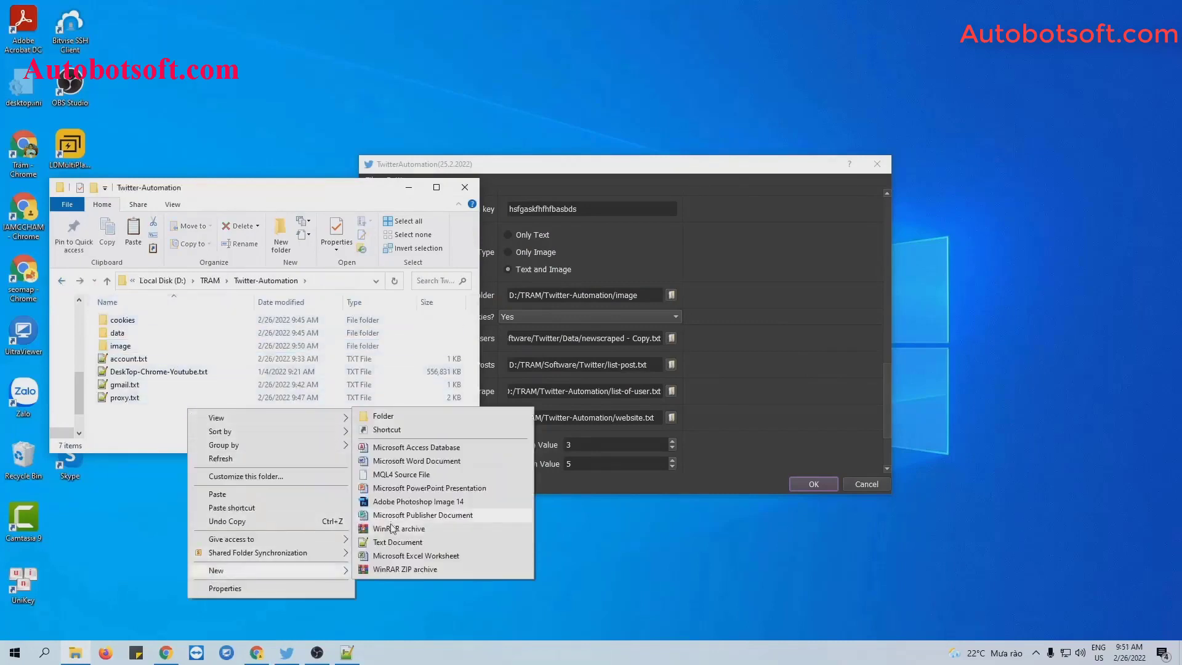
left_click(393, 544)
type("bio.txt")
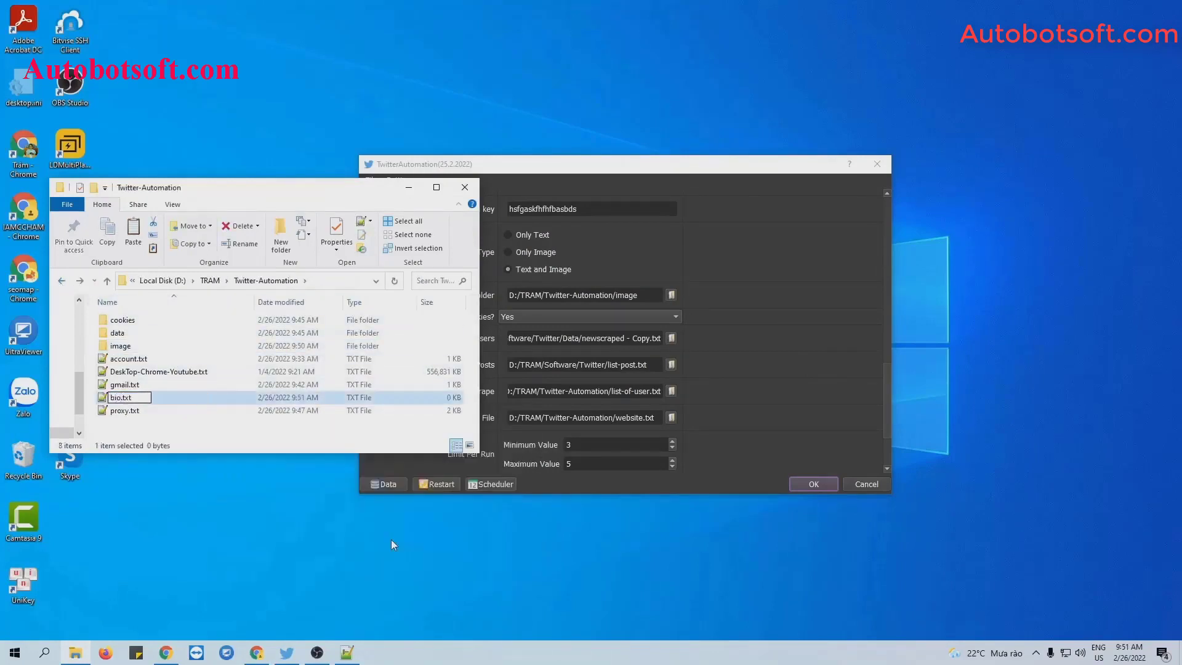
key("Return")
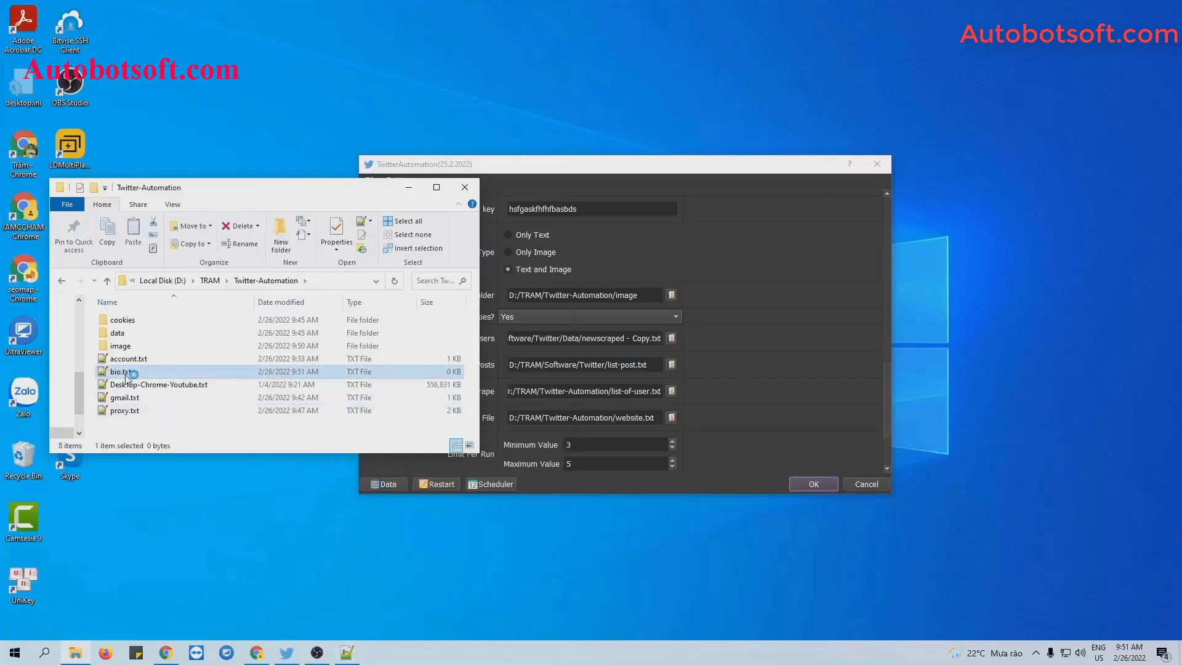
double_click(286, 372)
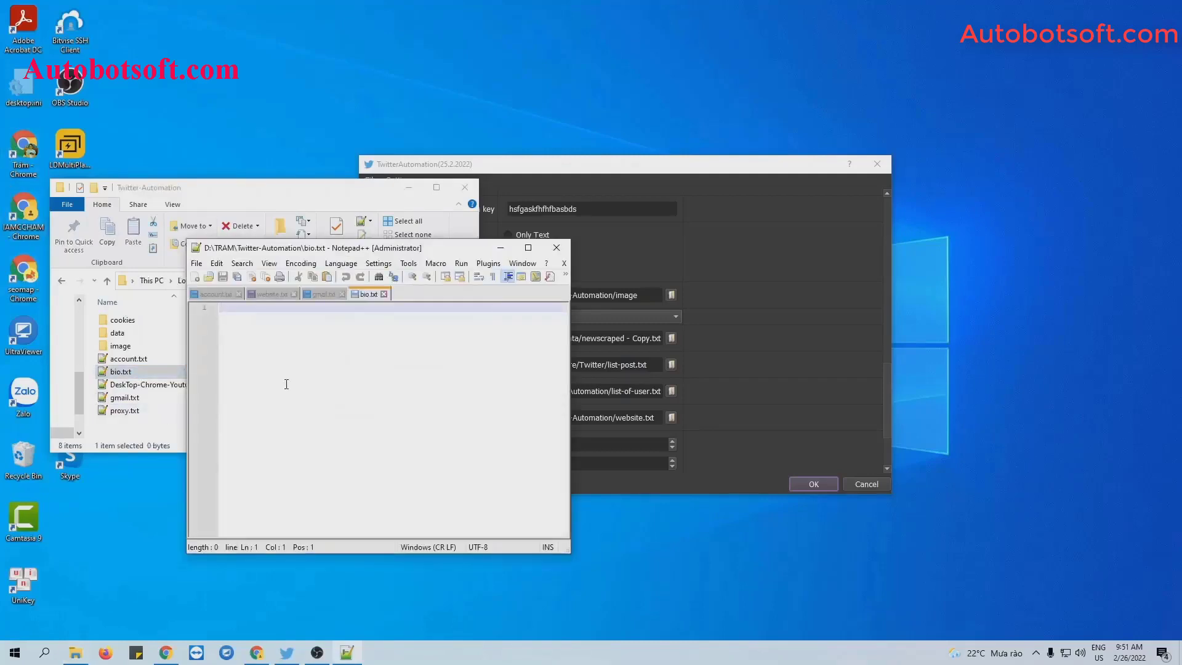
- Paste the 14 lines of quotes into bio.txt
key("ctrl+v")
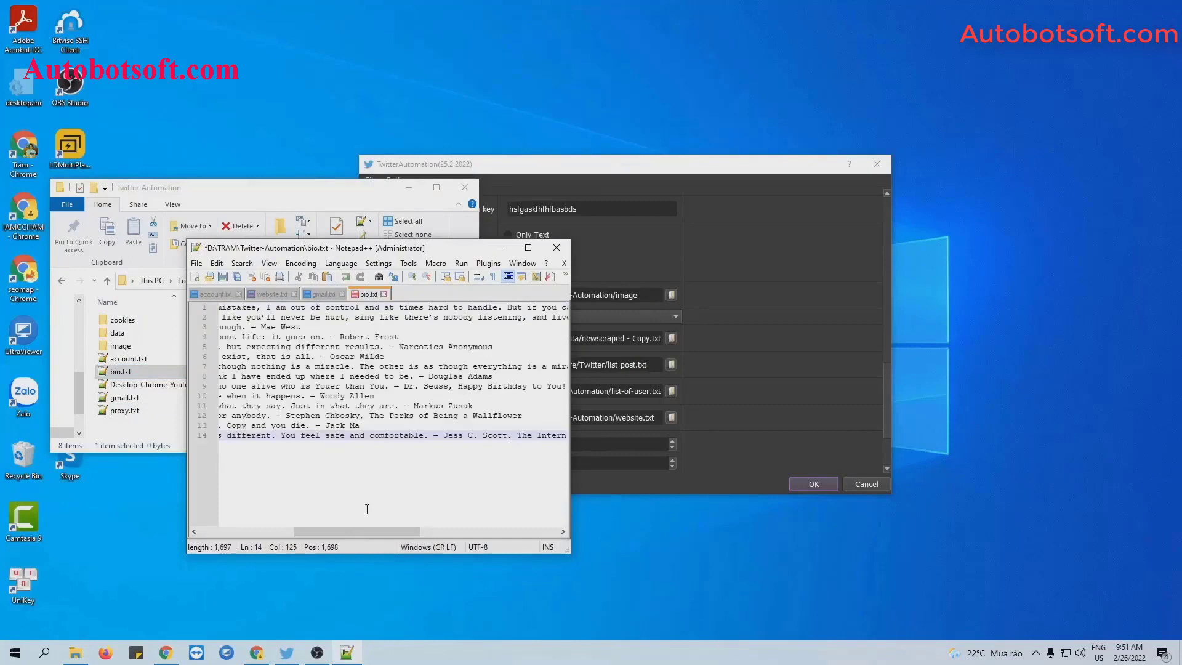
left_click_drag(367, 531, 272, 531)
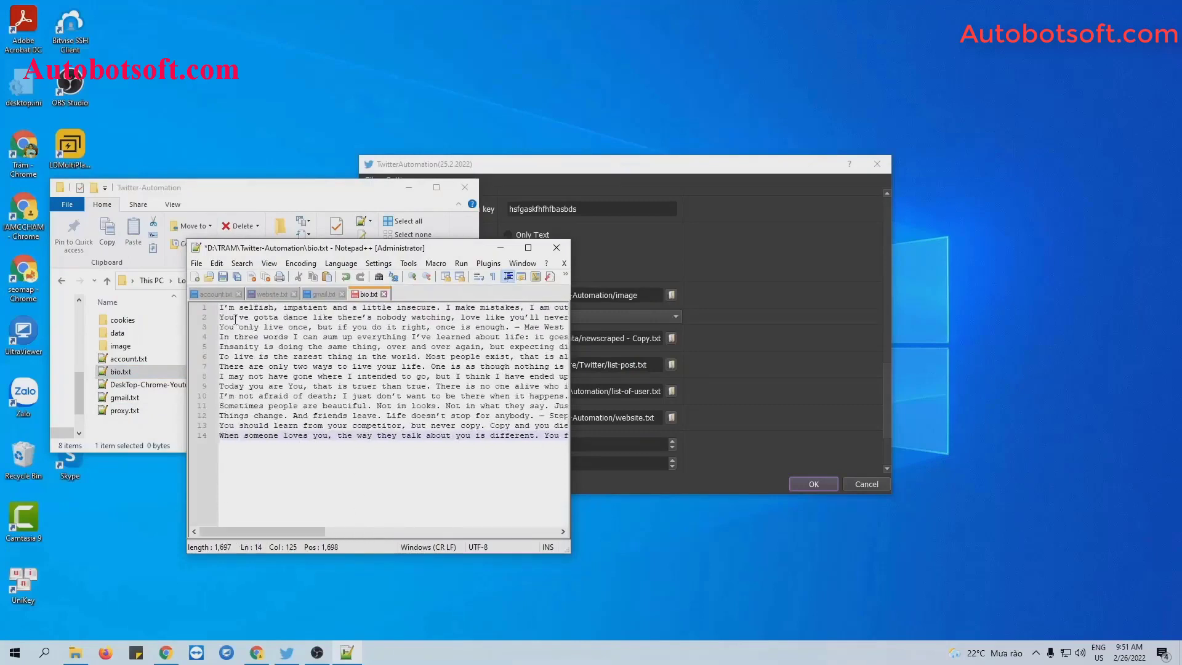
left_click(232, 438)
- Save bio.txt, then minimize Notepad++ and the Explorer window to reveal TwitterAutomation's settings
left_click(222, 278)
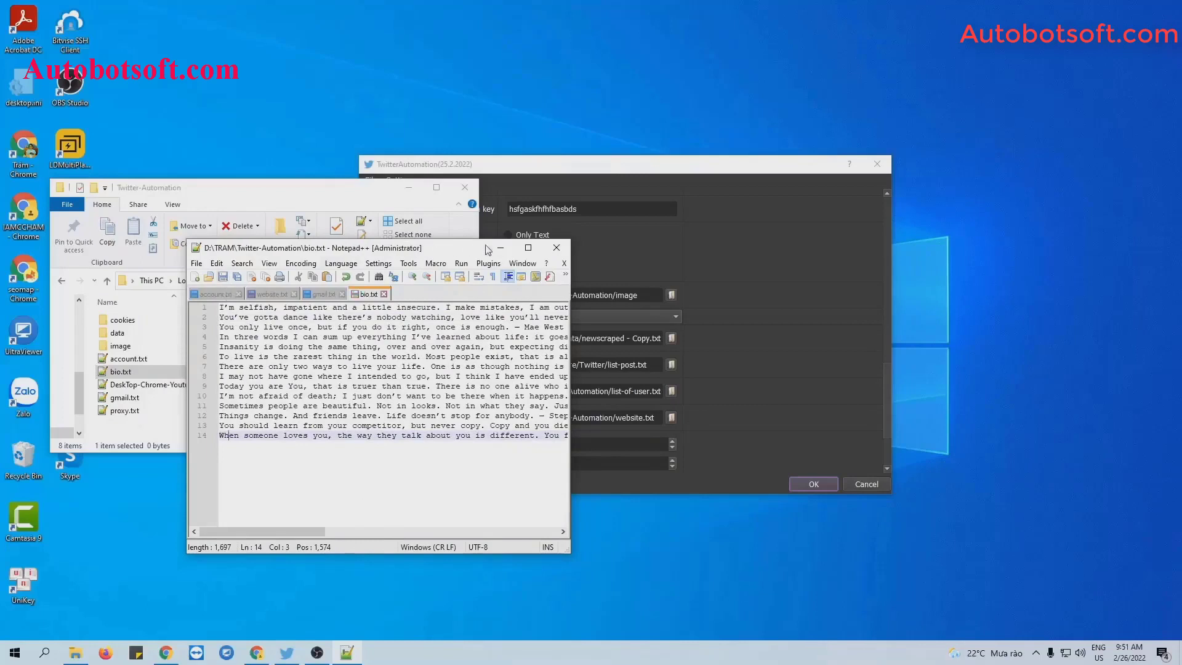
left_click(500, 247)
left_click(409, 187)
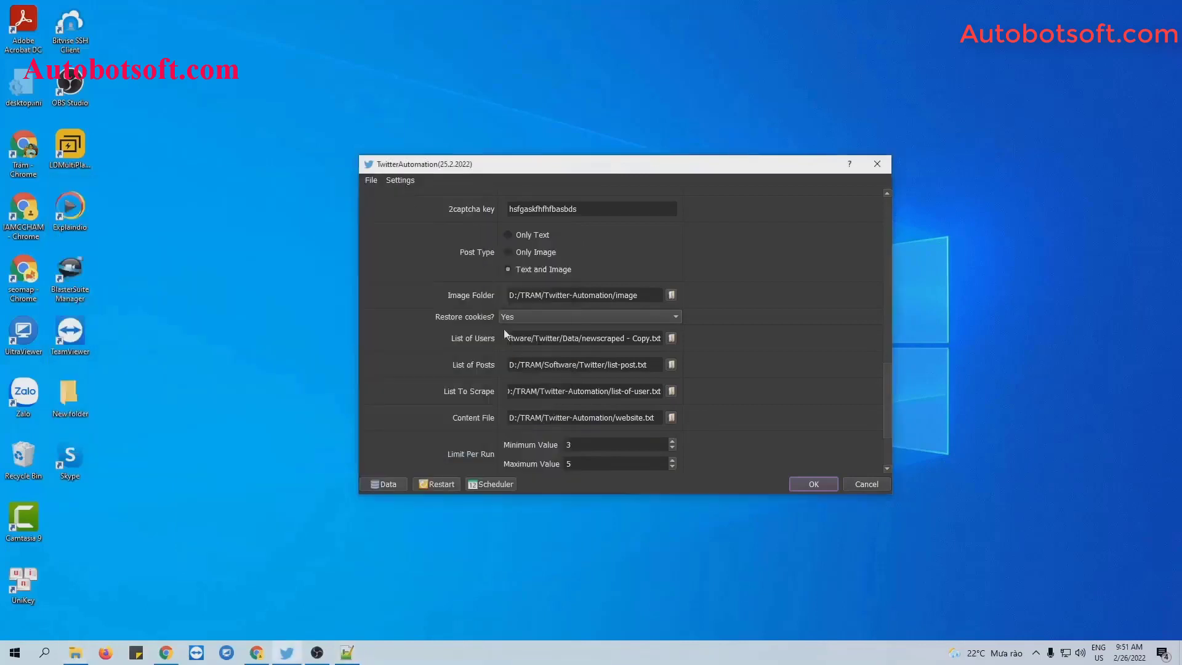
- Select bio.txt as the Content File and accept the settings to start the three-browser run
left_click(674, 418)
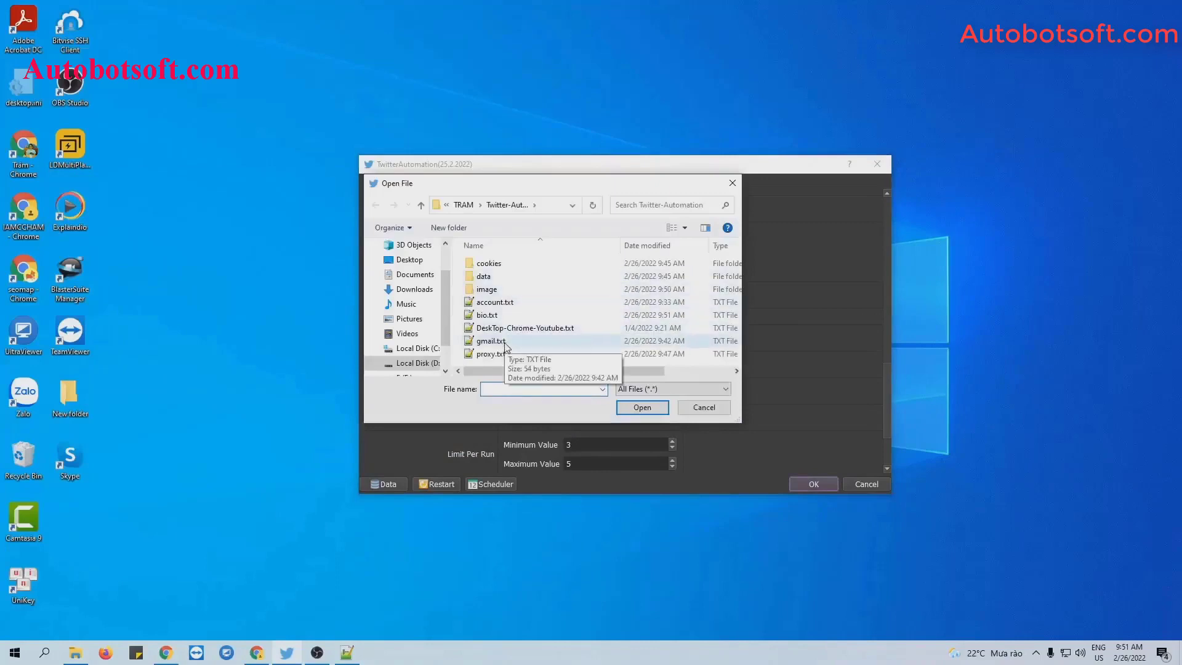
left_click(487, 315)
left_click(637, 407)
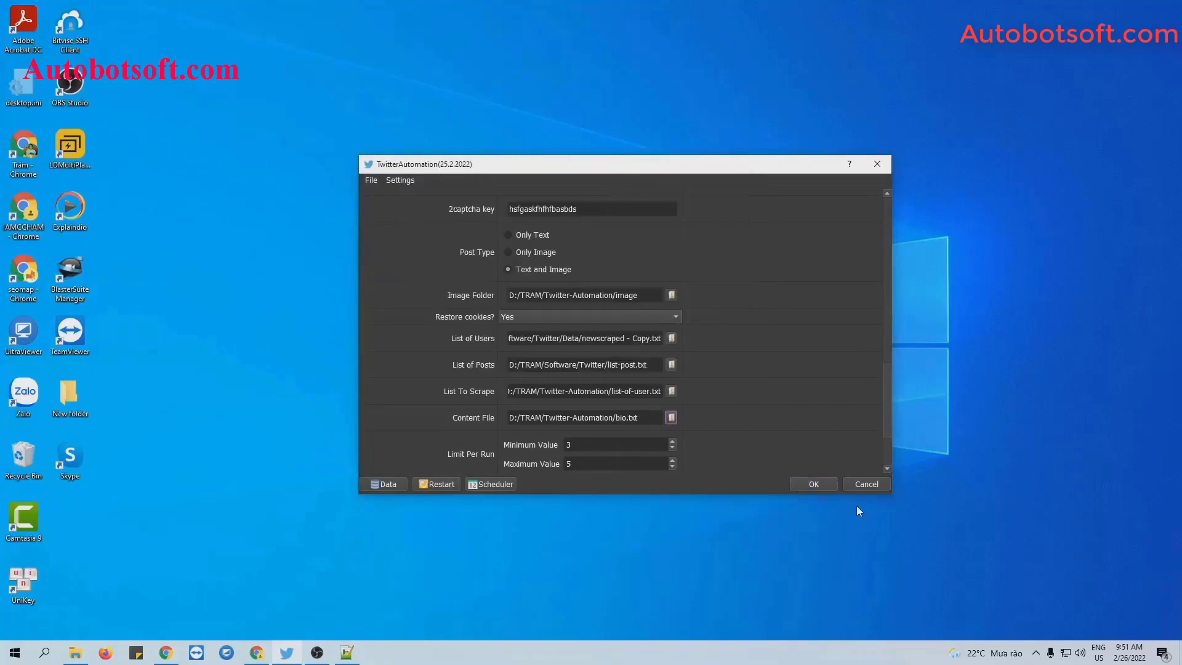
left_click(812, 485)
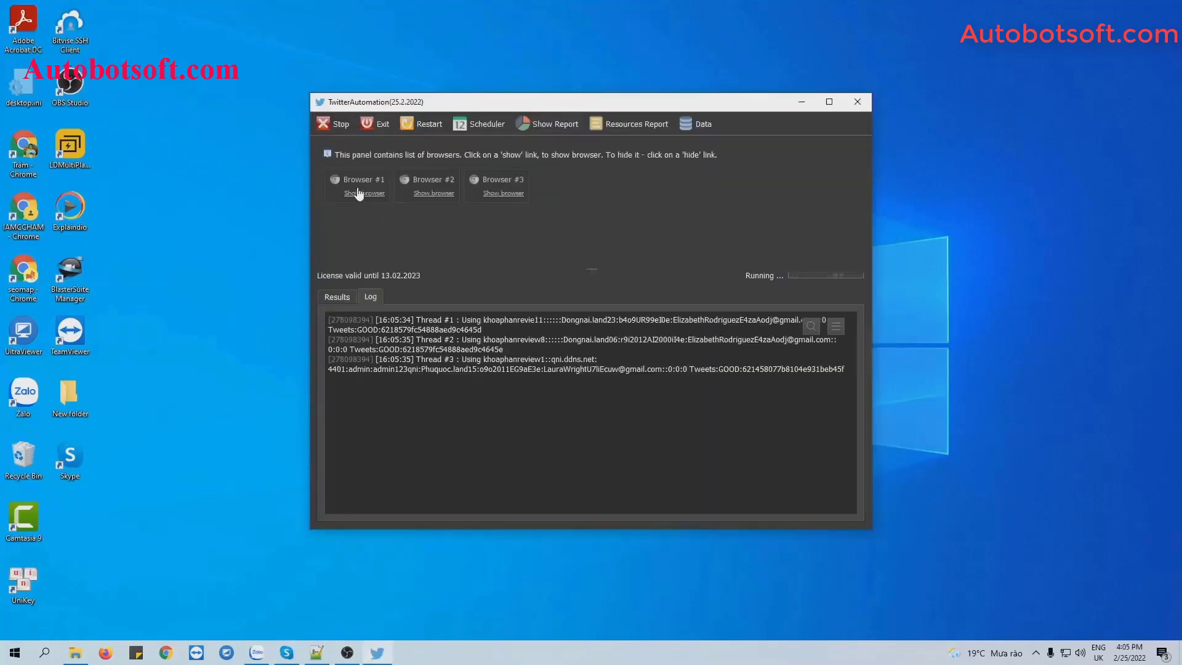
- Show Browser #1 and tile the account browsers side by side via the taskbar
left_click(356, 193)
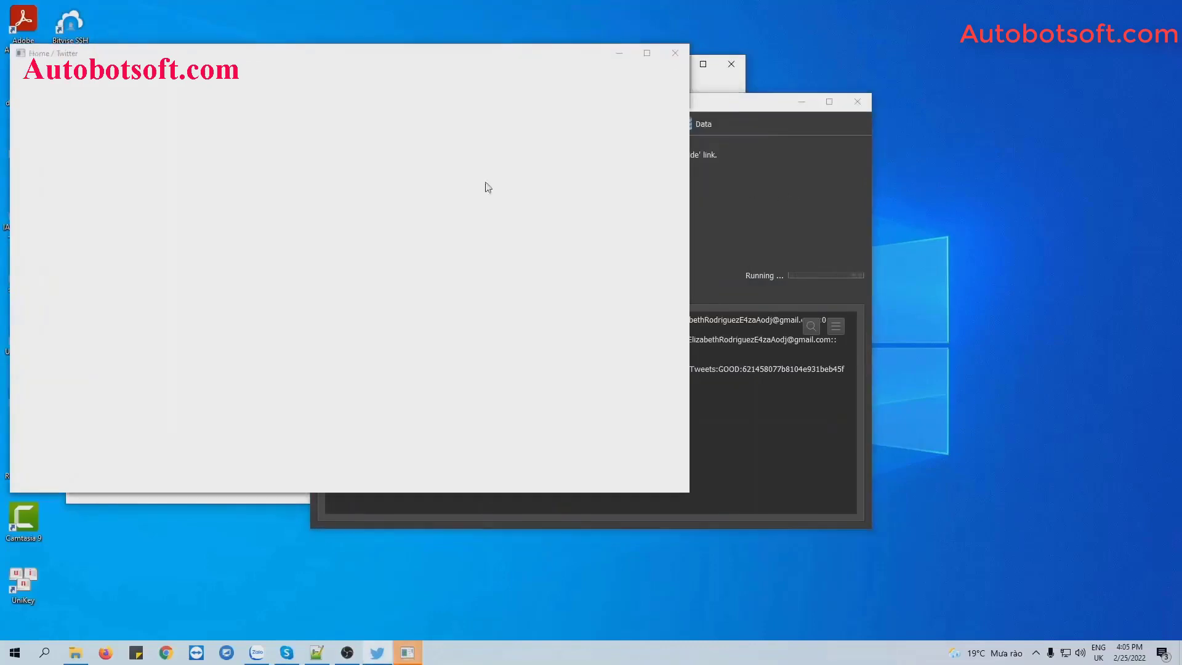
right_click(693, 651)
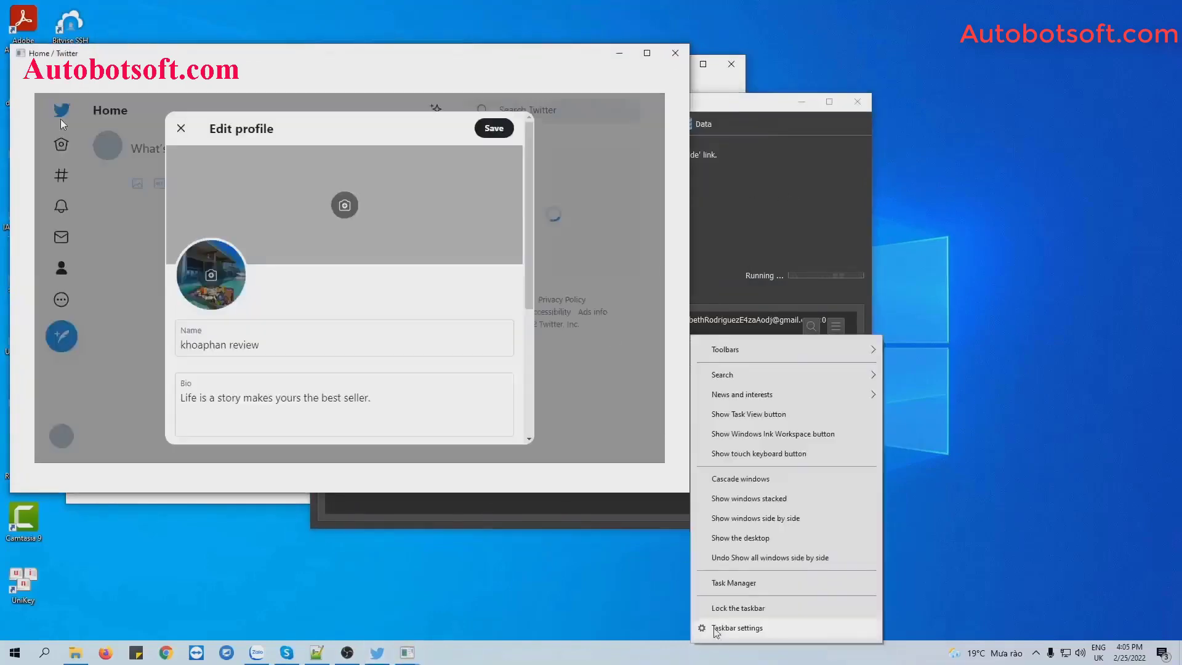
left_click(770, 520)
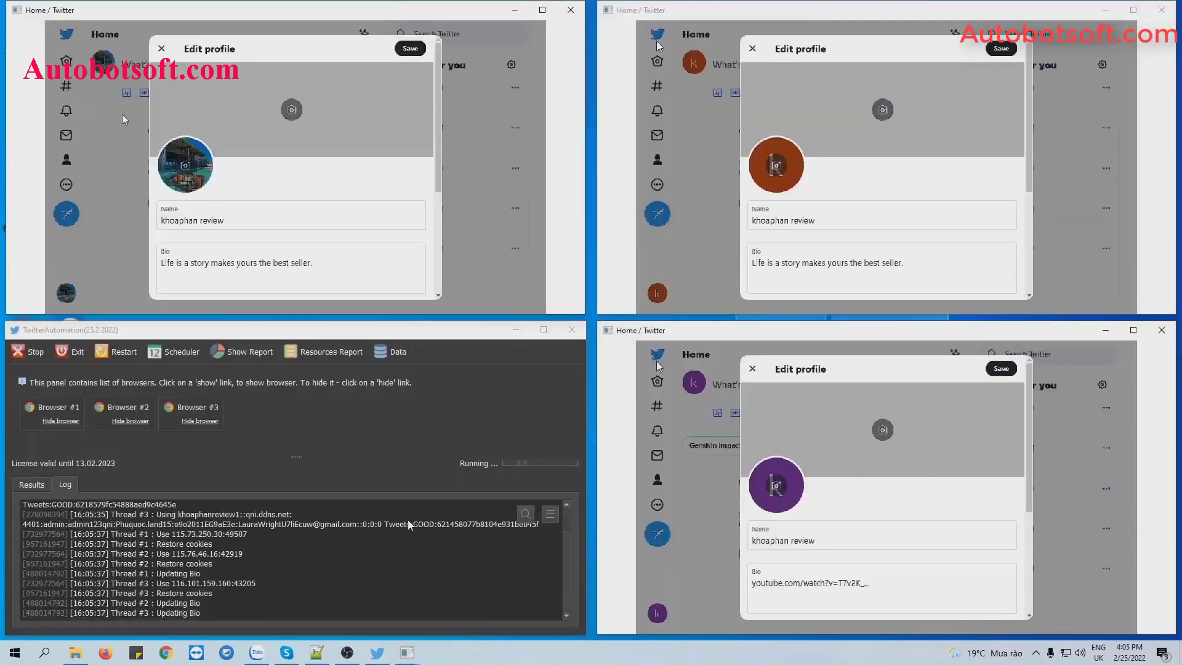
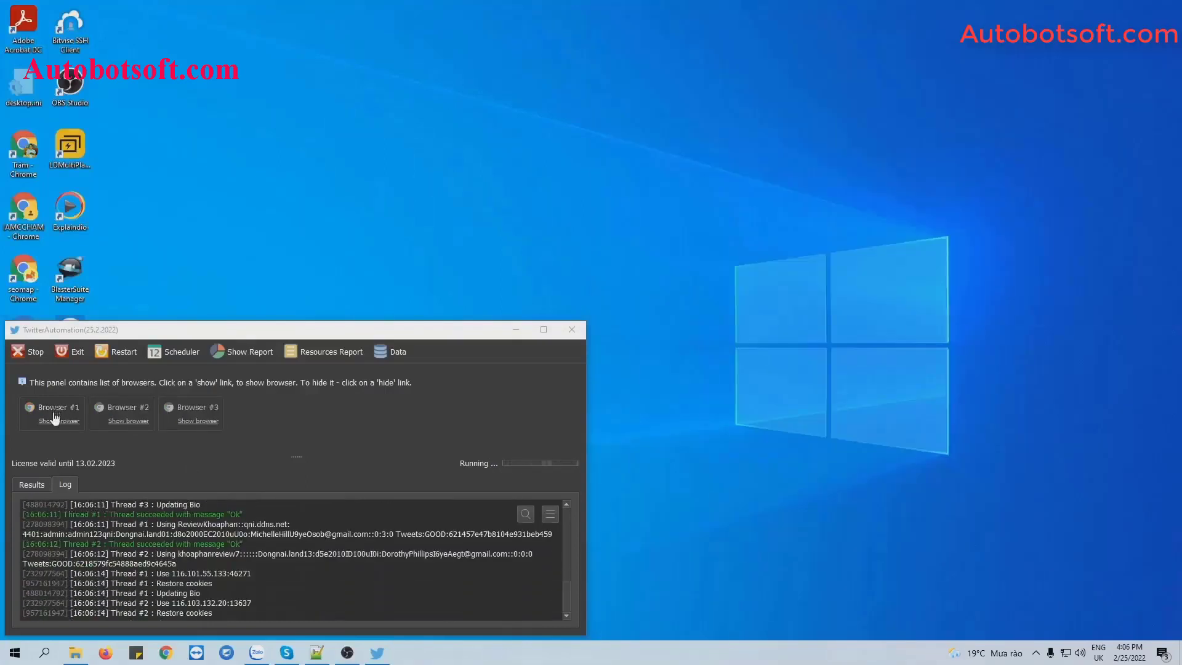
- Show Browser #1's Twitter window and tile all windows side by side to watch the profile edits
left_click(55, 420)
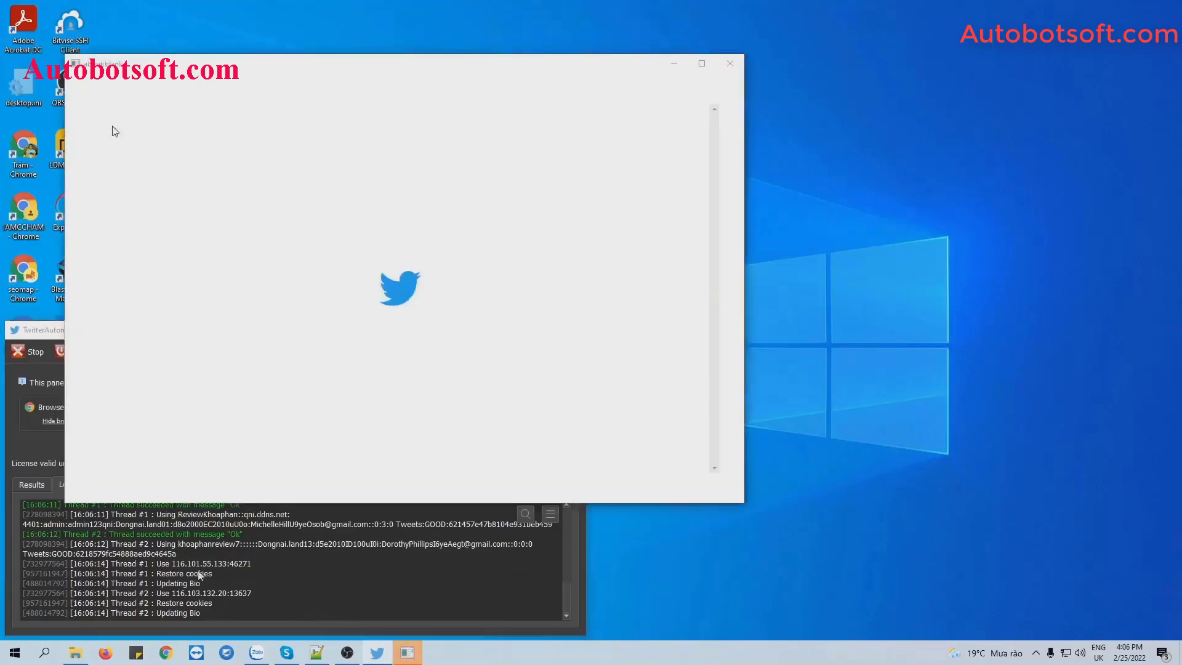
left_click_drag(201, 583, 207, 593)
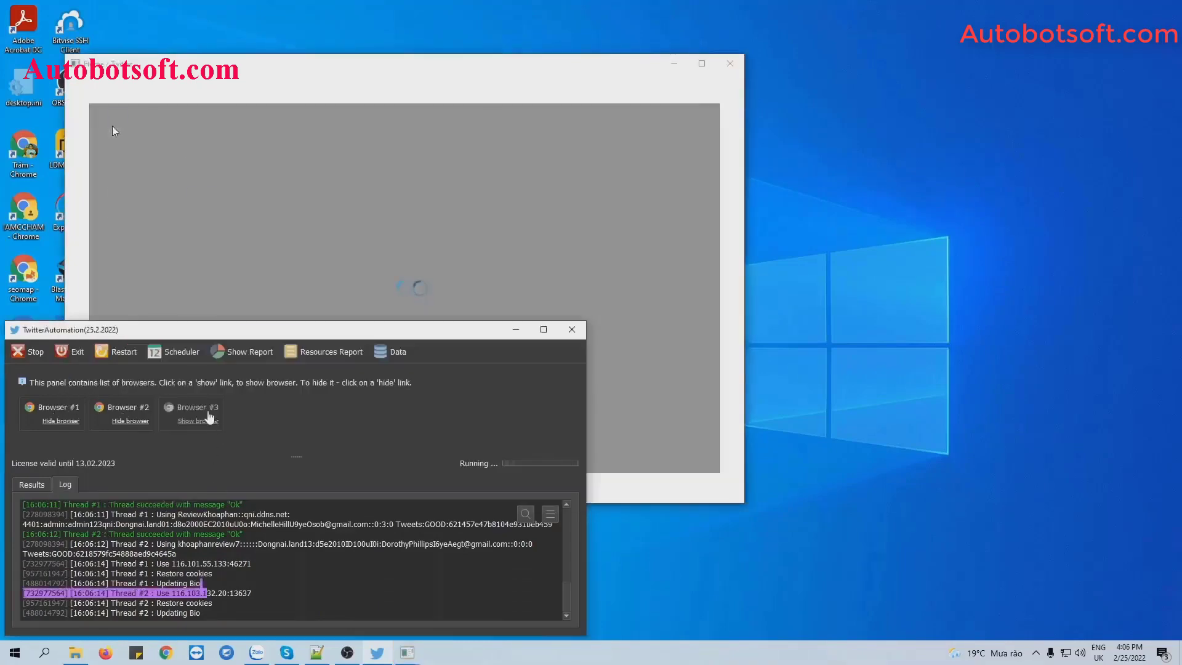
right_click(554, 653)
left_click(640, 537)
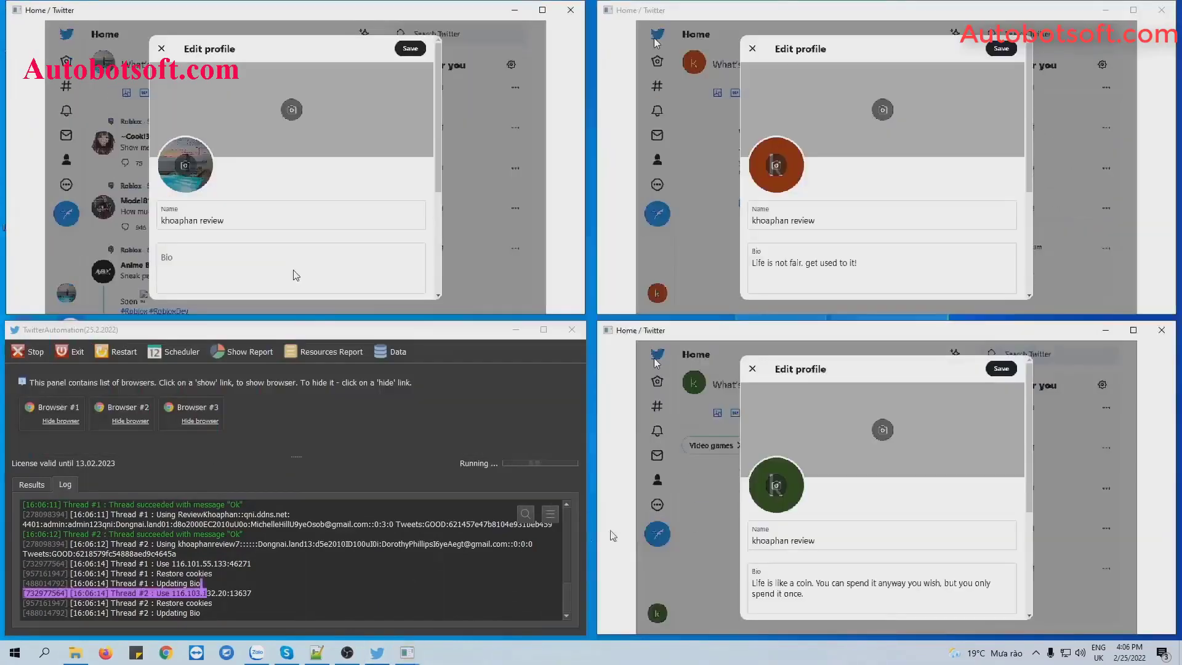
left_click(323, 571)
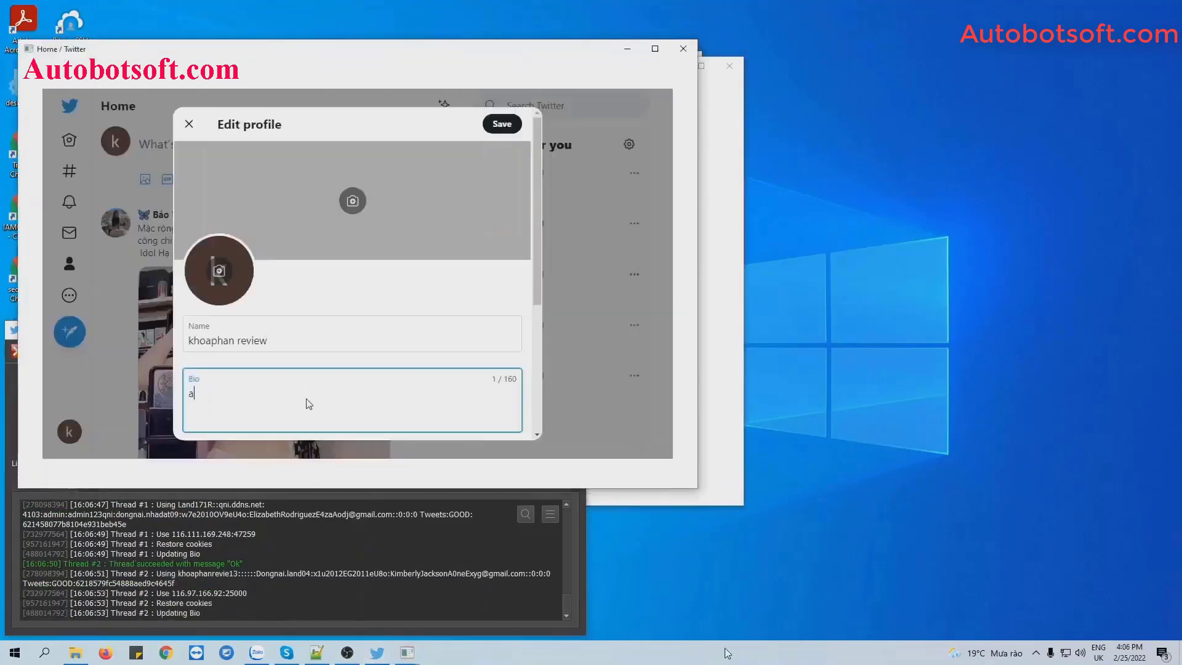
- Tile the bot browser windows into four quadrants to watch each account's bio update
right_click(725, 656)
left_click(789, 525)
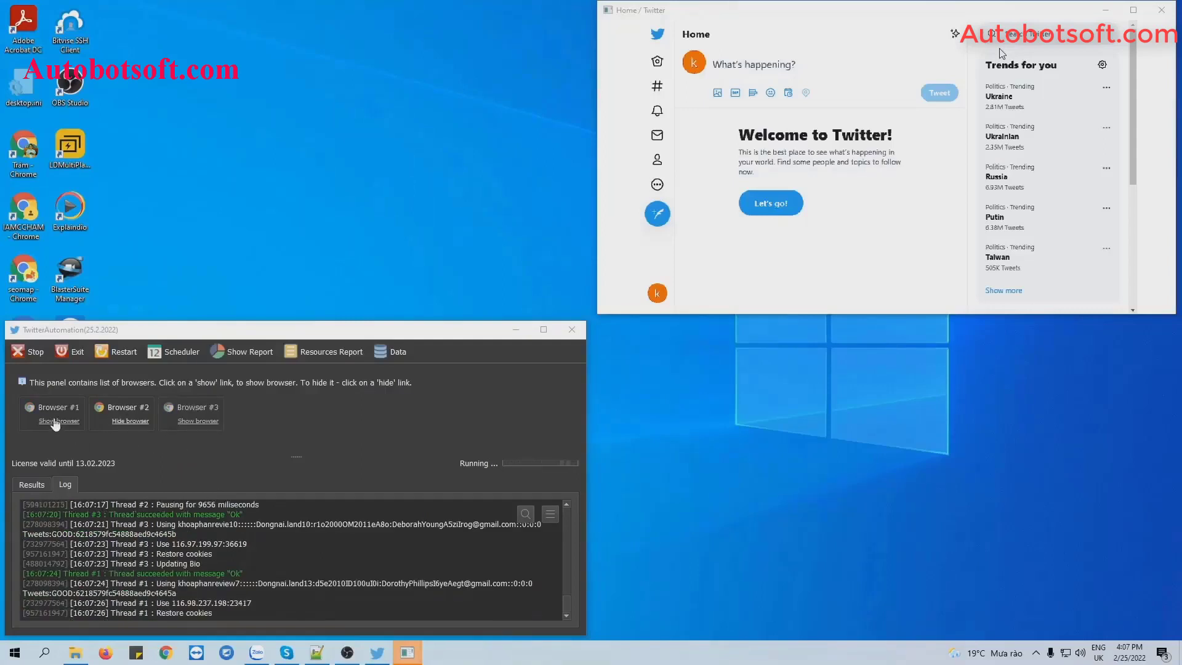
- Show the Browser #1 and Browser #2 windows and arrange all windows in a 2x2 grid
left_click(56, 421)
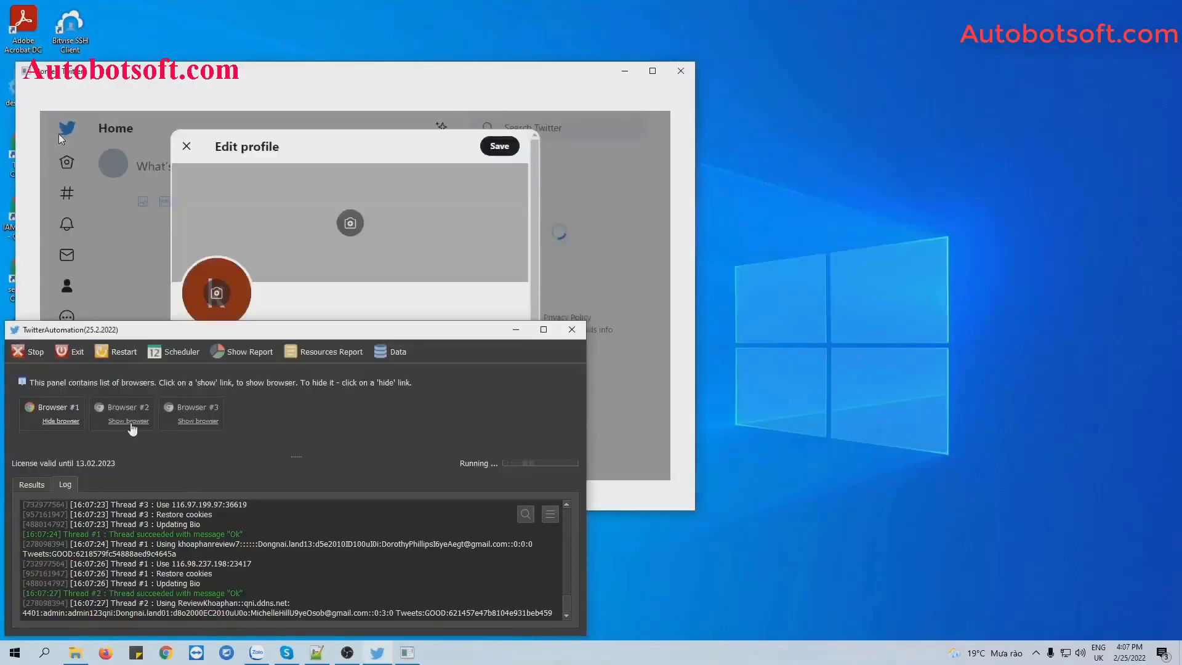
left_click(126, 423)
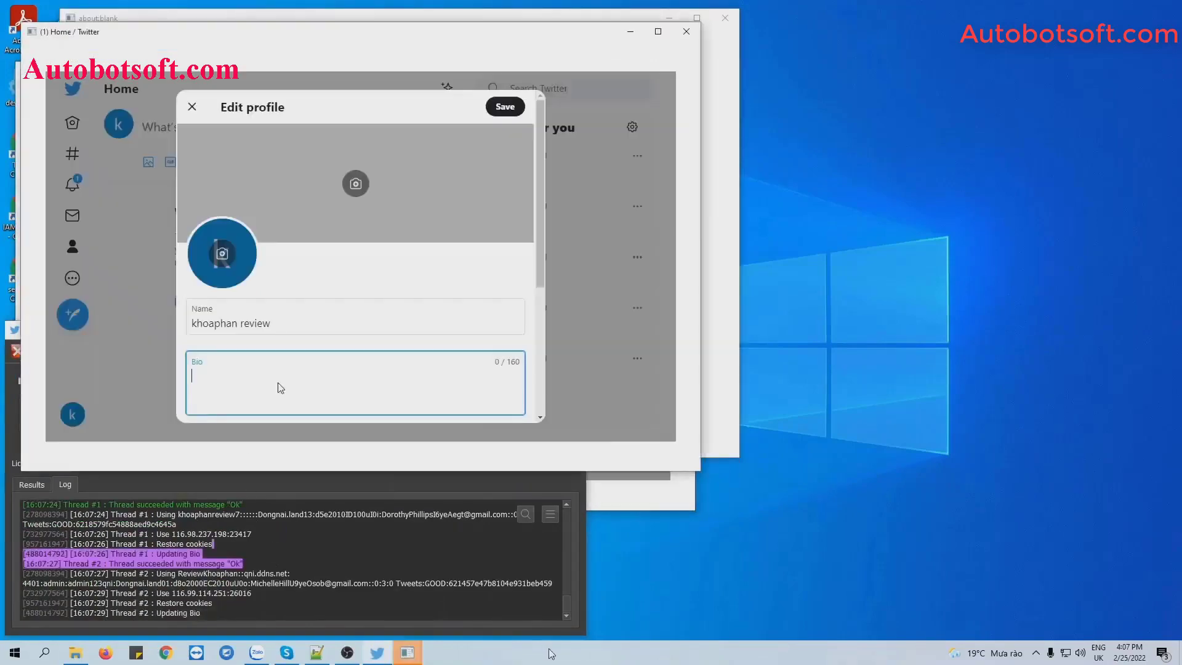
right_click(550, 651)
left_click(613, 522)
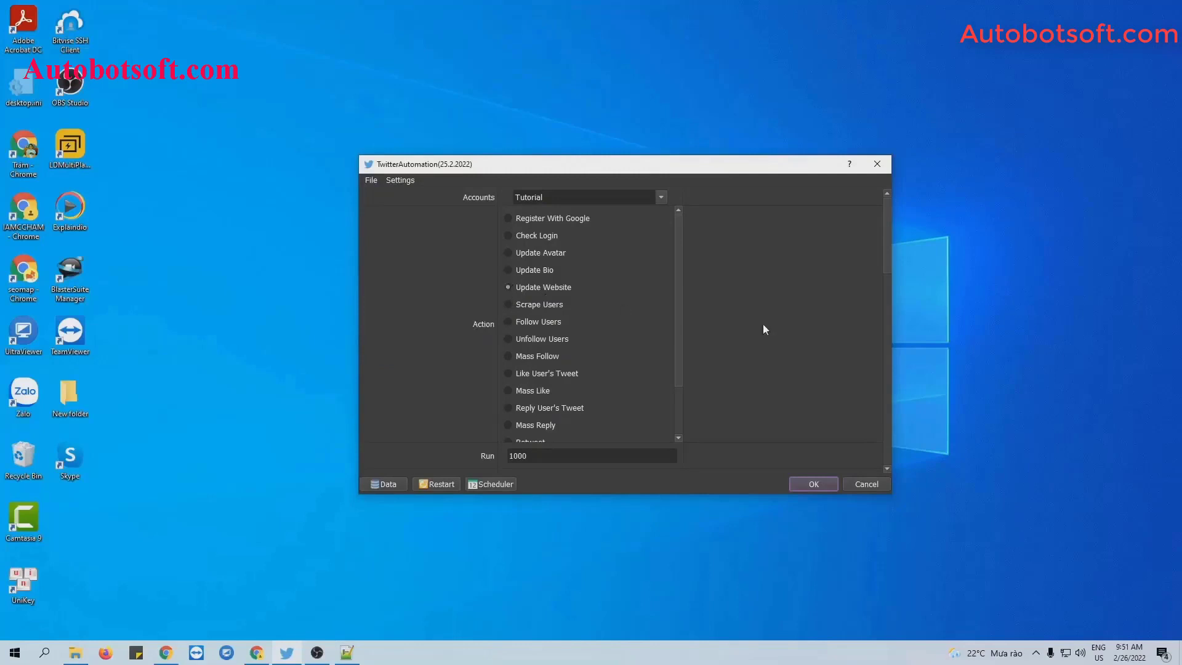
- Scroll the settings form down to the Content File field, still set to bio.txt
scroll(818, 334, "down", 15)
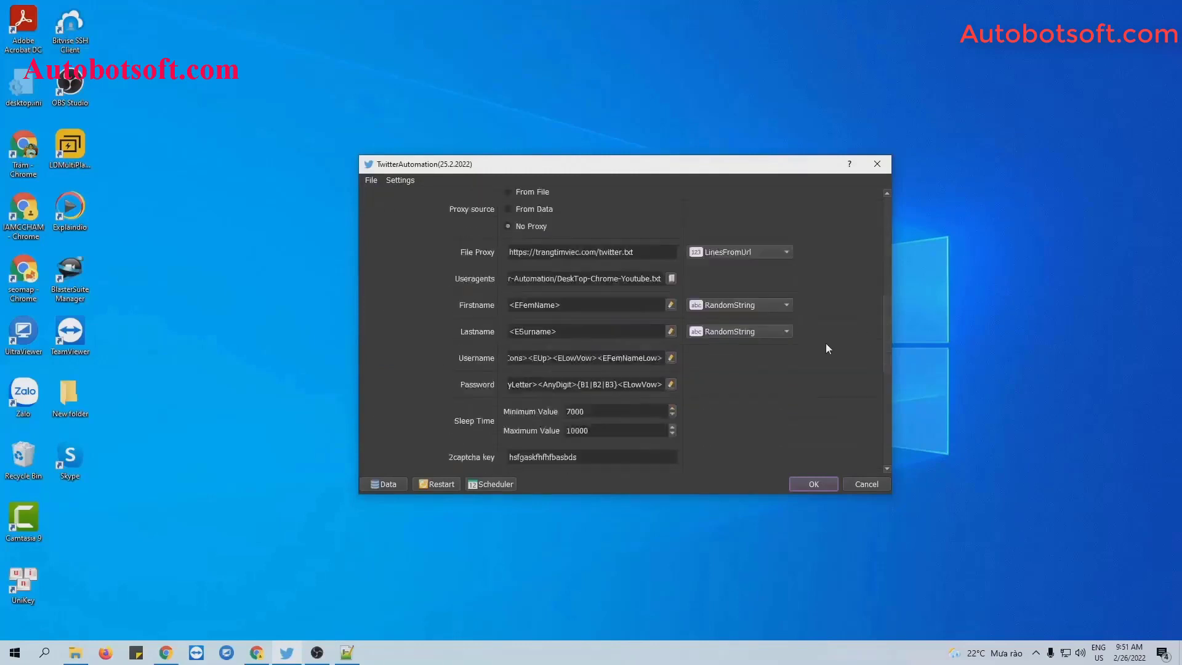
scroll(827, 345, "down", 9)
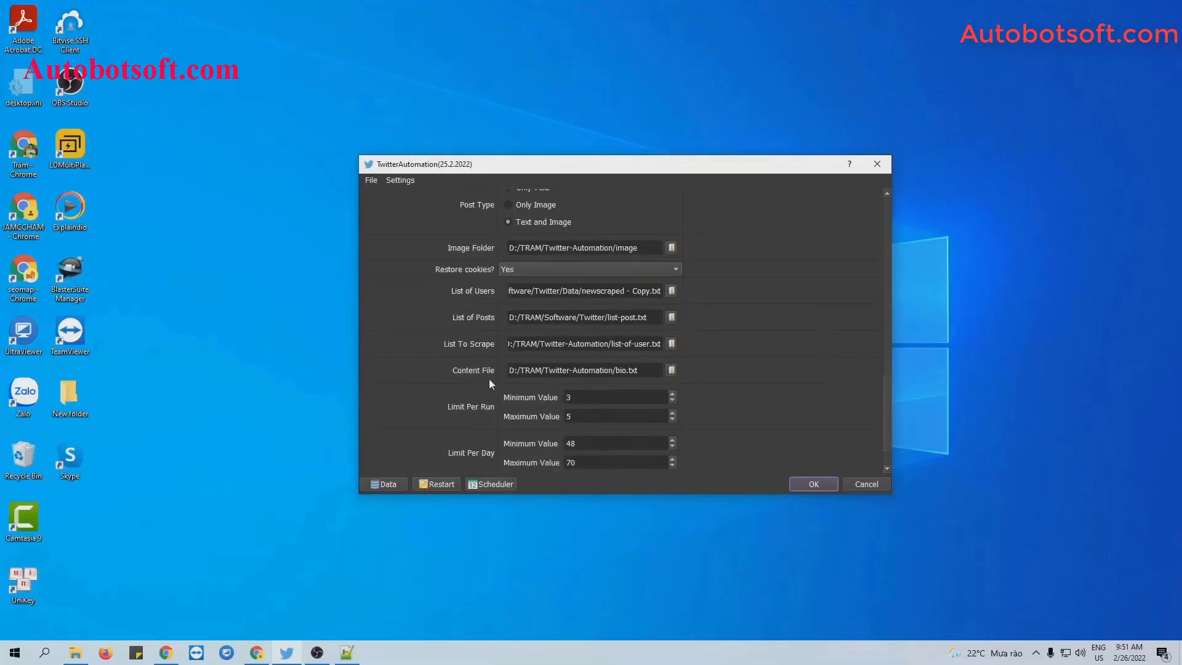
- Create a new text document named website.txt in the Twitter-Automation folder
left_click(75, 652)
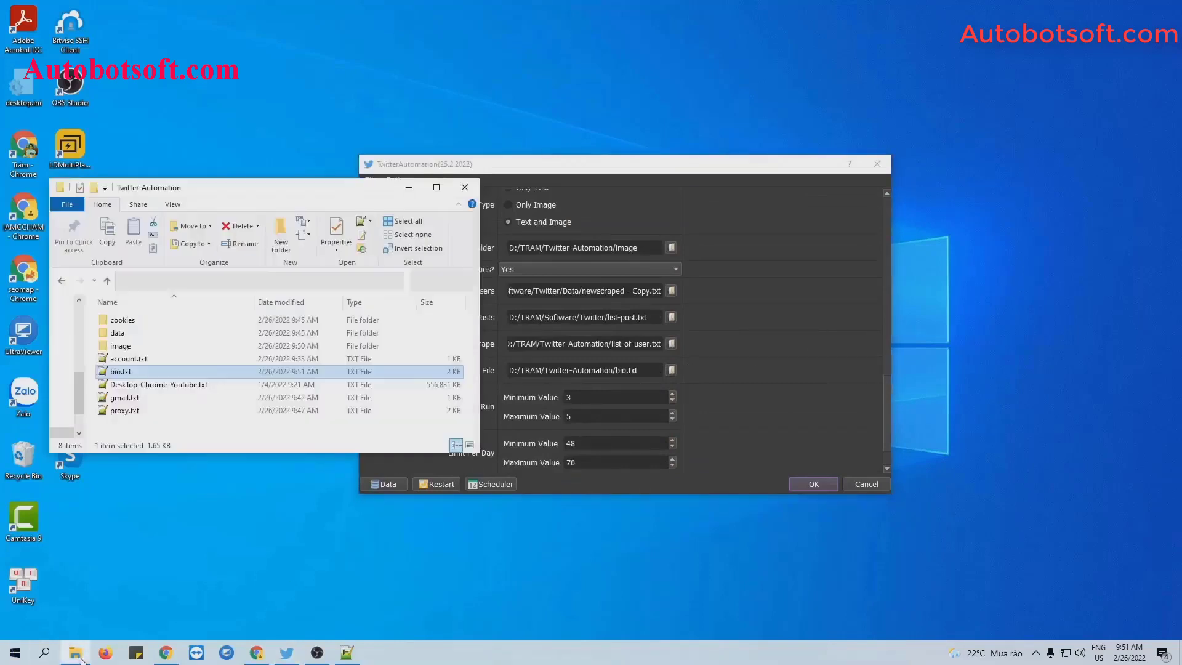
right_click(215, 429)
mouse_move(254, 593)
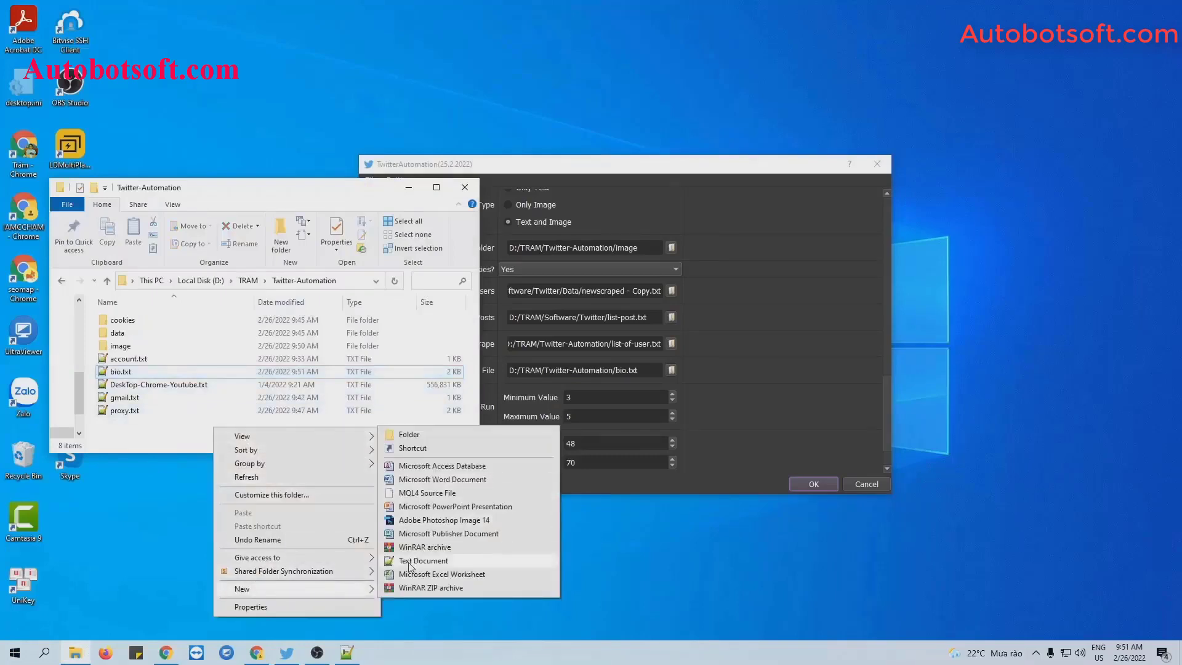
left_click(410, 561)
type("uebsite")
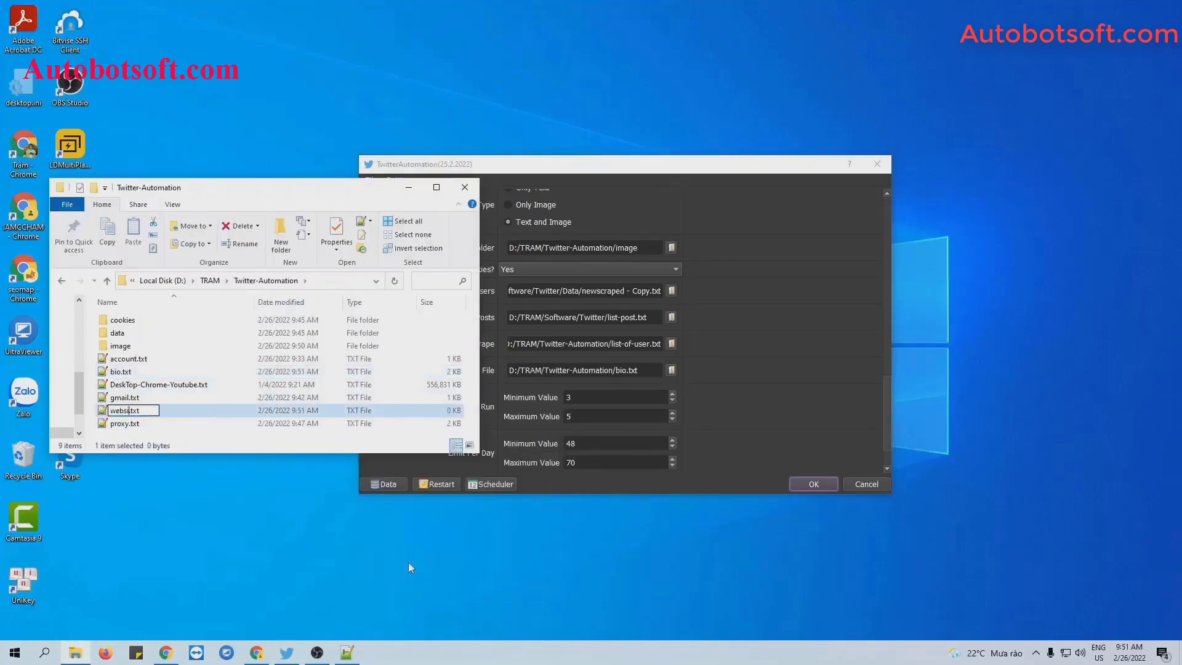
key("Return")
key("Return")
- Paste the ten YouTube links into website.txt, save it, and minimize the editor and folder
type("https://www.youtube.com/watch?v=T7v2K_VCt5c https://www.youtube.com/watch?v=KMiictA8sQo https://www.youtube.com/watch?v=T7v2K_VCt5c https://www.youtube.com/watch?v=6o53R4ZcTiY https://www.youtube.com/watch?v=V3IL0_bodss https://www.youtube.com/watch?v=6o53R4ZcTiY https://www.youtube.com/watch?v=V3IL0_bodss https://www.youtube.com/watch?v=6o53R4ZcTiY https://www.youtube.com/watch?v=6o53R4ZcTiY https://www.youtube.com/watch?v=V3IL0_bodss")
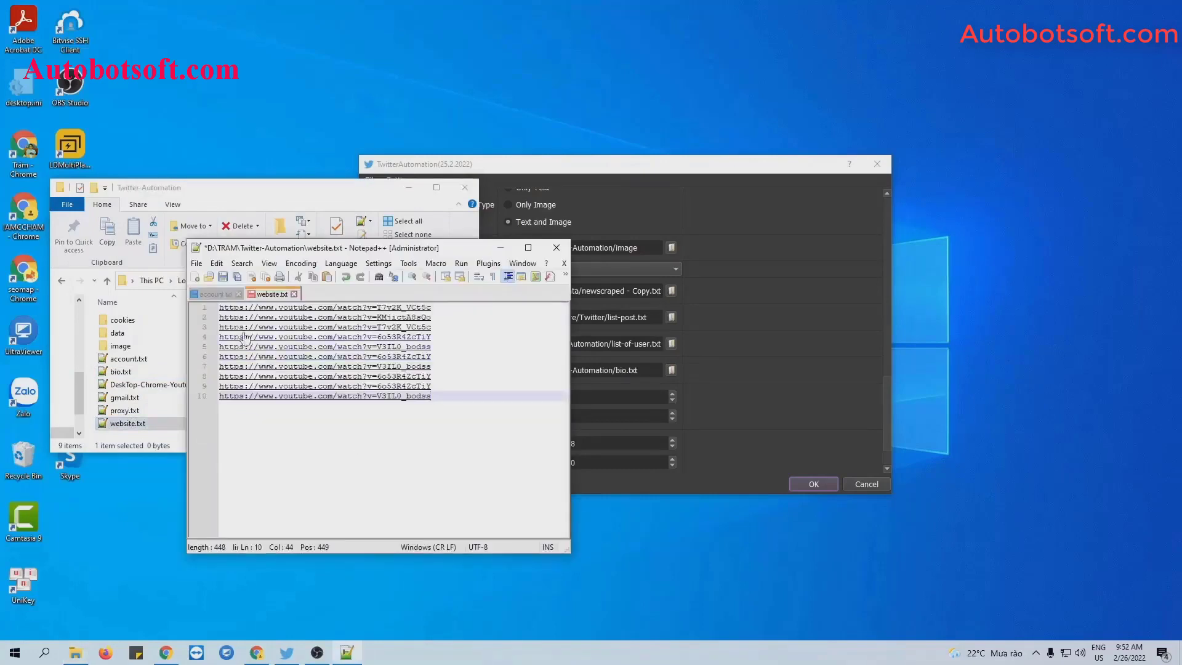
key("ctrl+s")
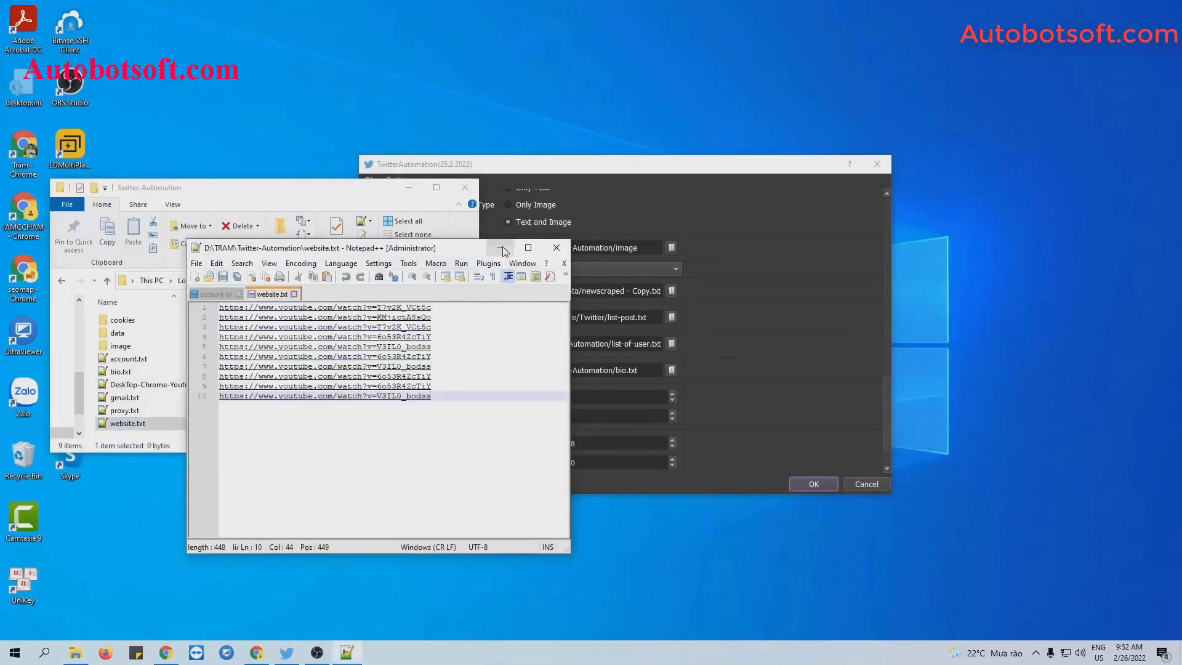
left_click(501, 248)
left_click(408, 187)
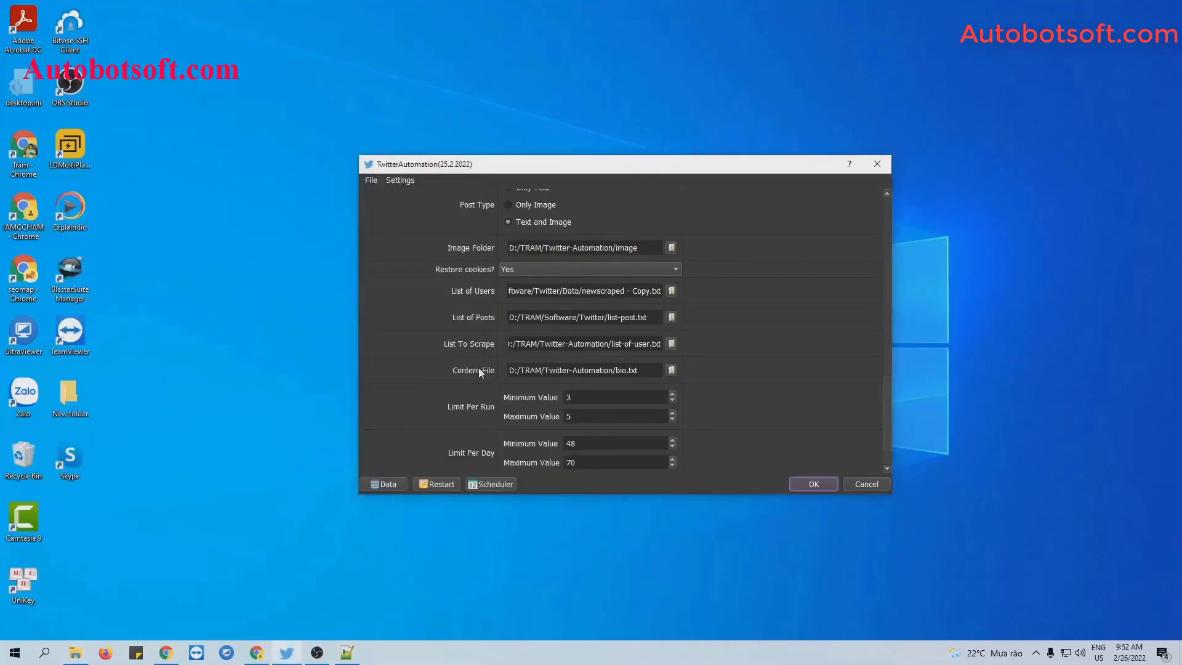
- Set the Content File to D:/TRAM/Twitter-Automation/website.txt and confirm with OK to start
left_click(668, 372)
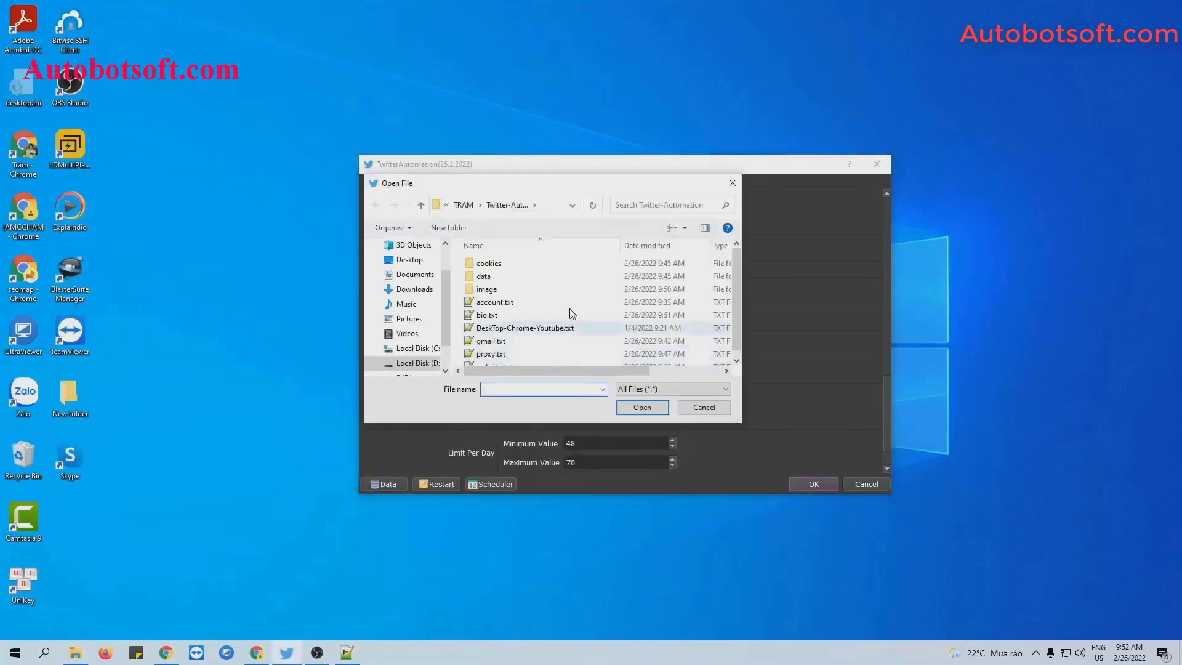
left_click(517, 359)
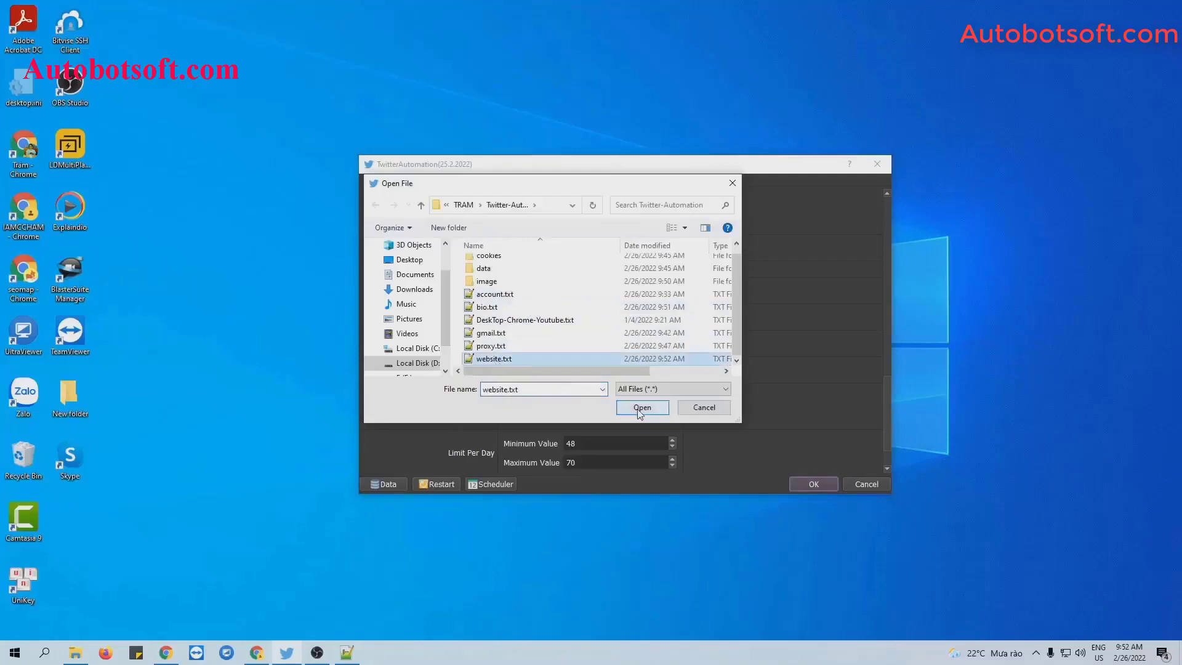
left_click(642, 408)
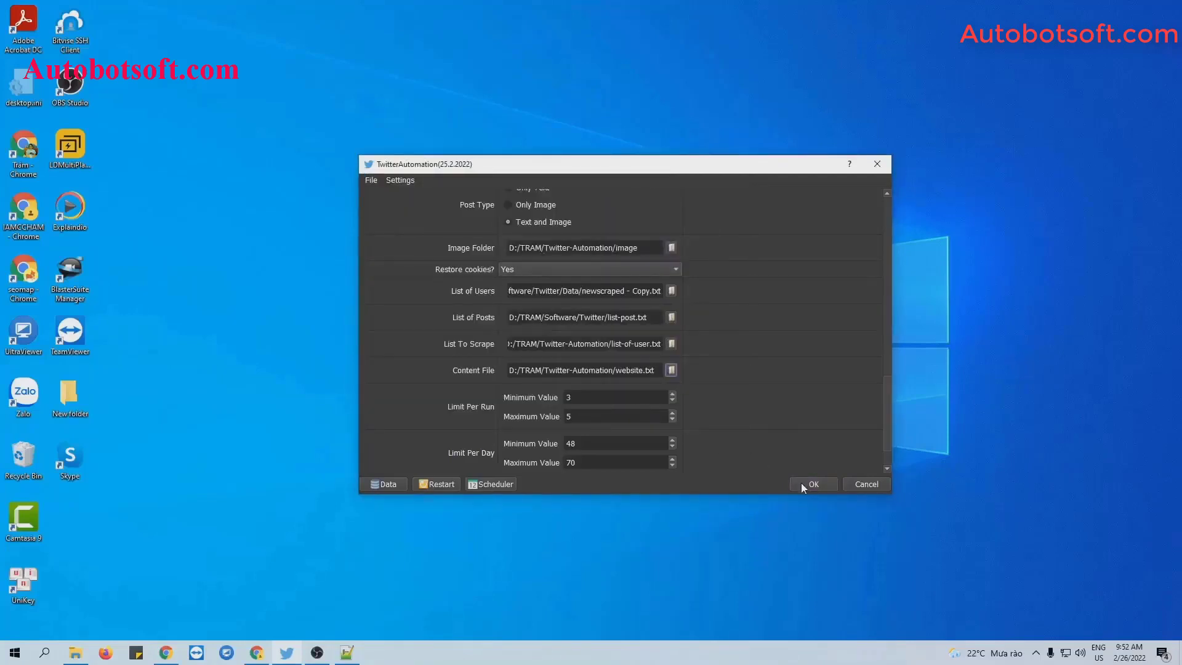
left_click(801, 483)
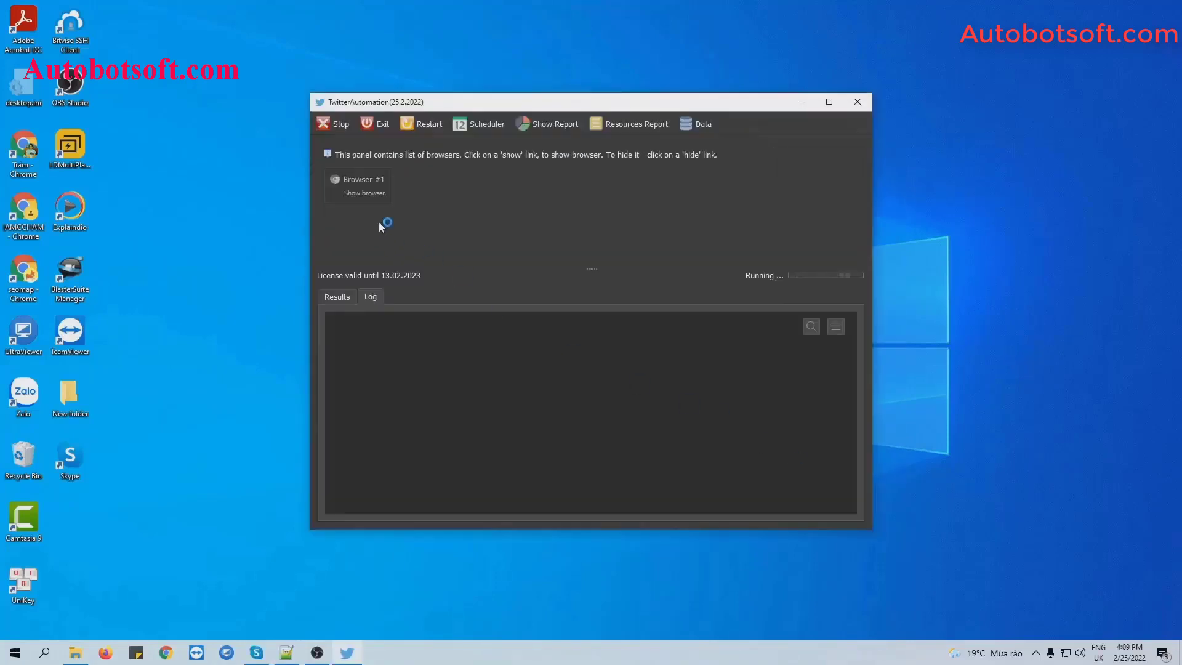
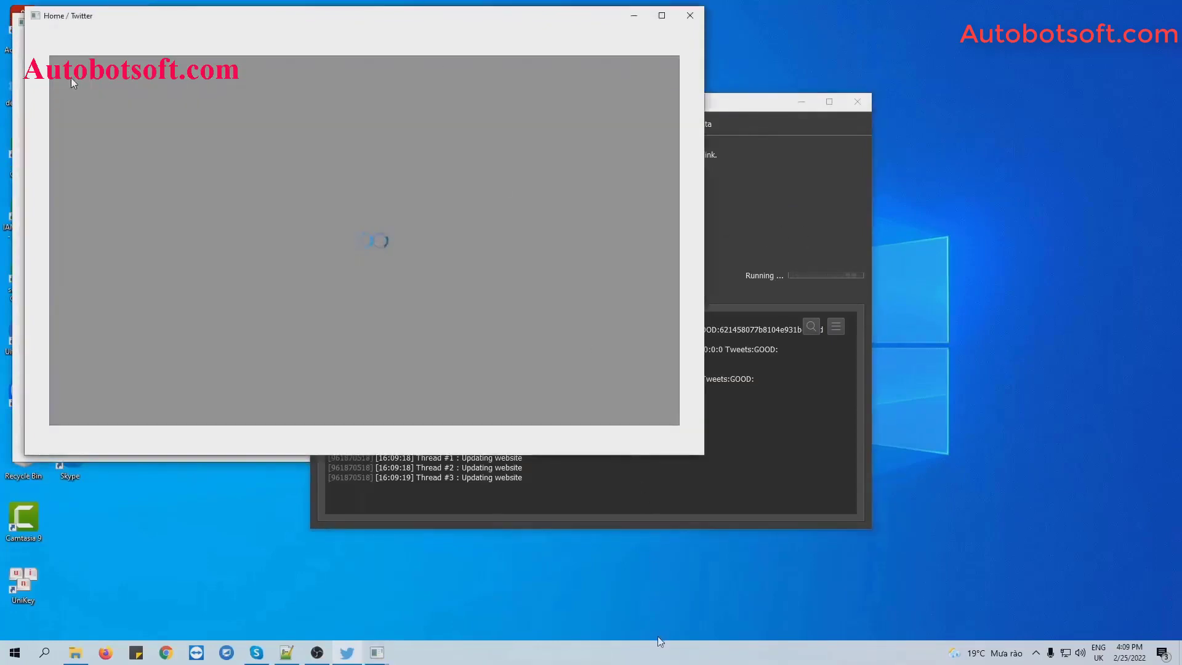
- Show the Browser #1 and #2 Twitter profile windows and tile all windows into four quadrants side by side
right_click(660, 642)
left_click(702, 533)
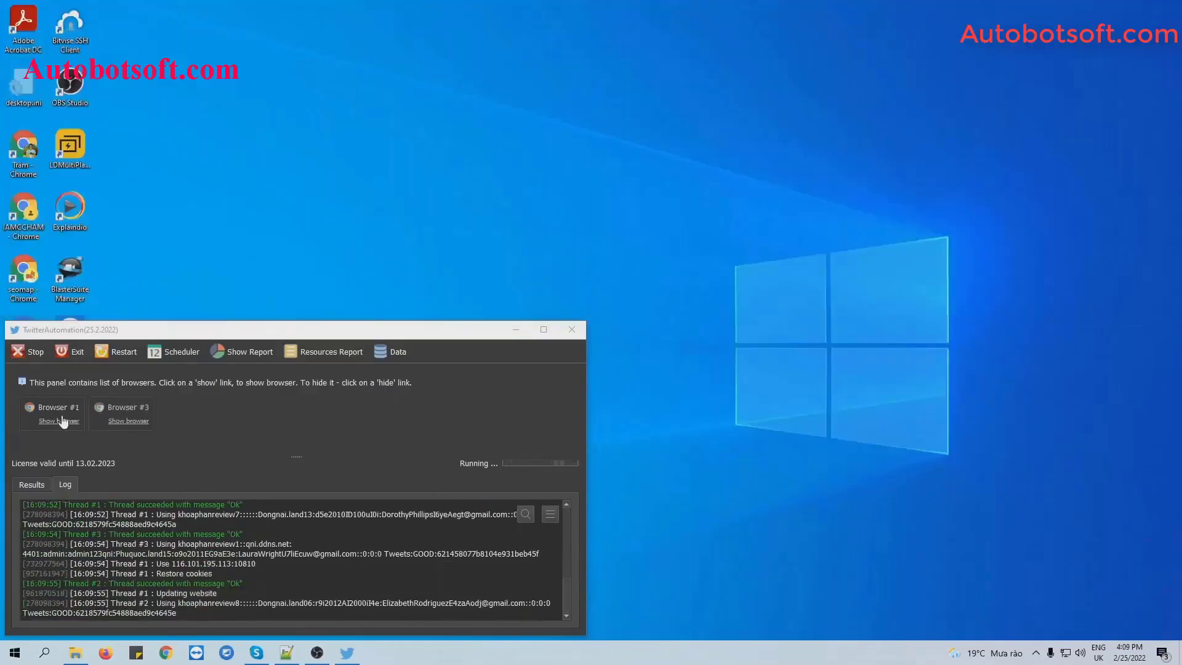
left_click(58, 421)
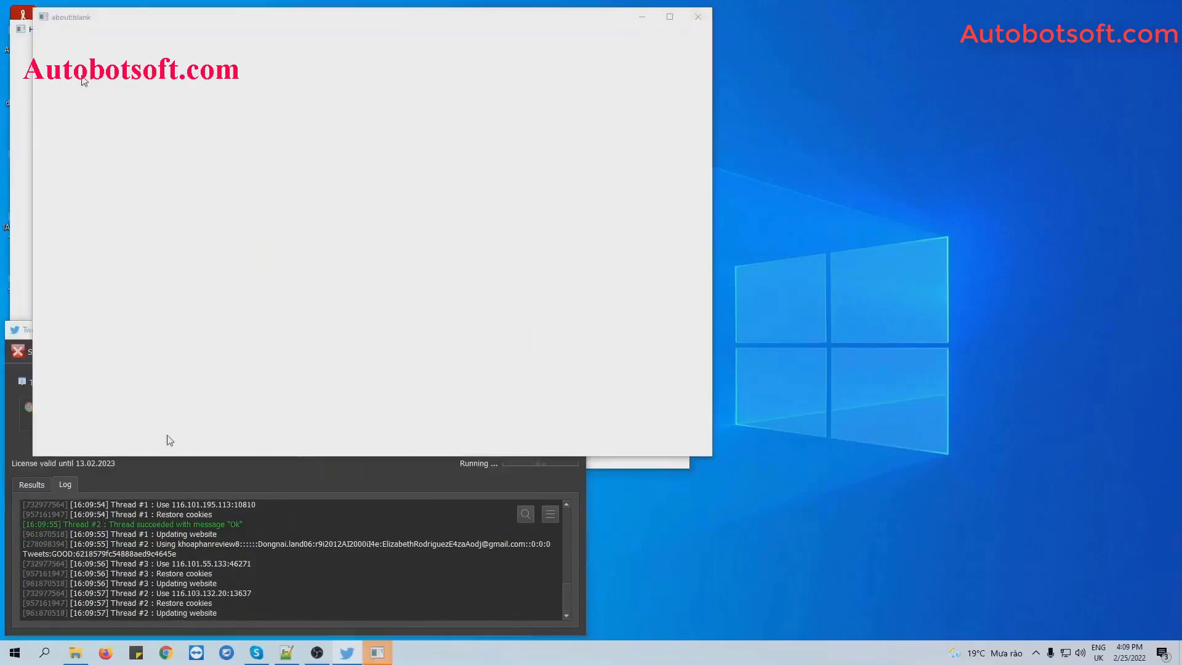
left_click(198, 425)
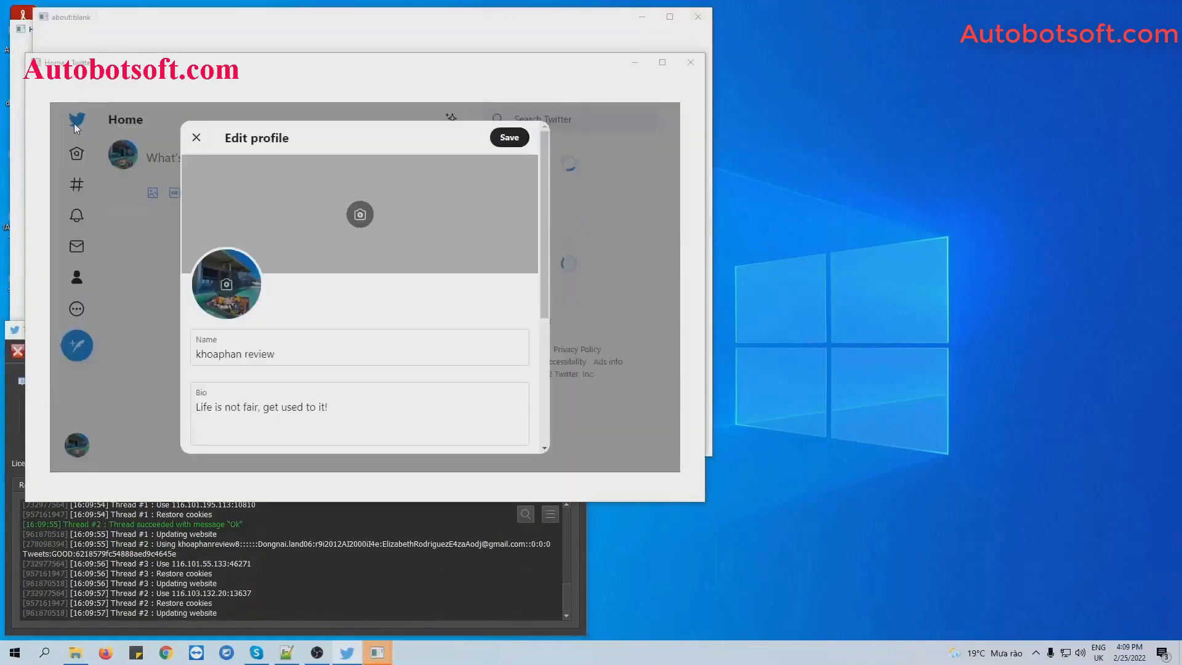
right_click(616, 652)
left_click(707, 522)
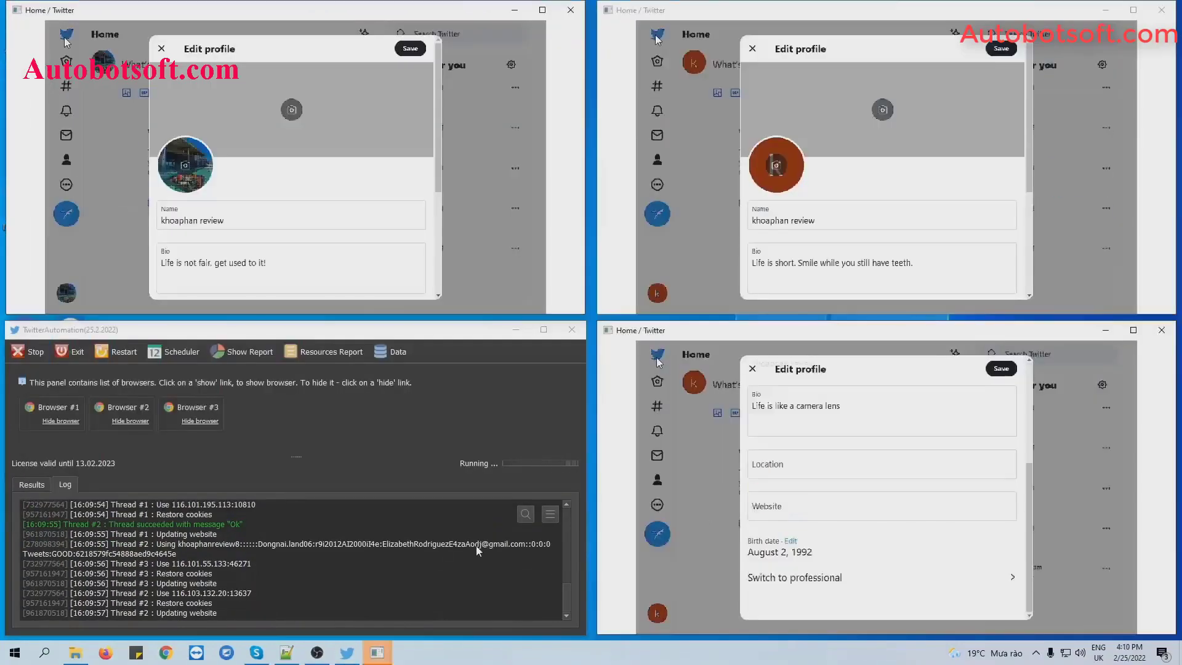